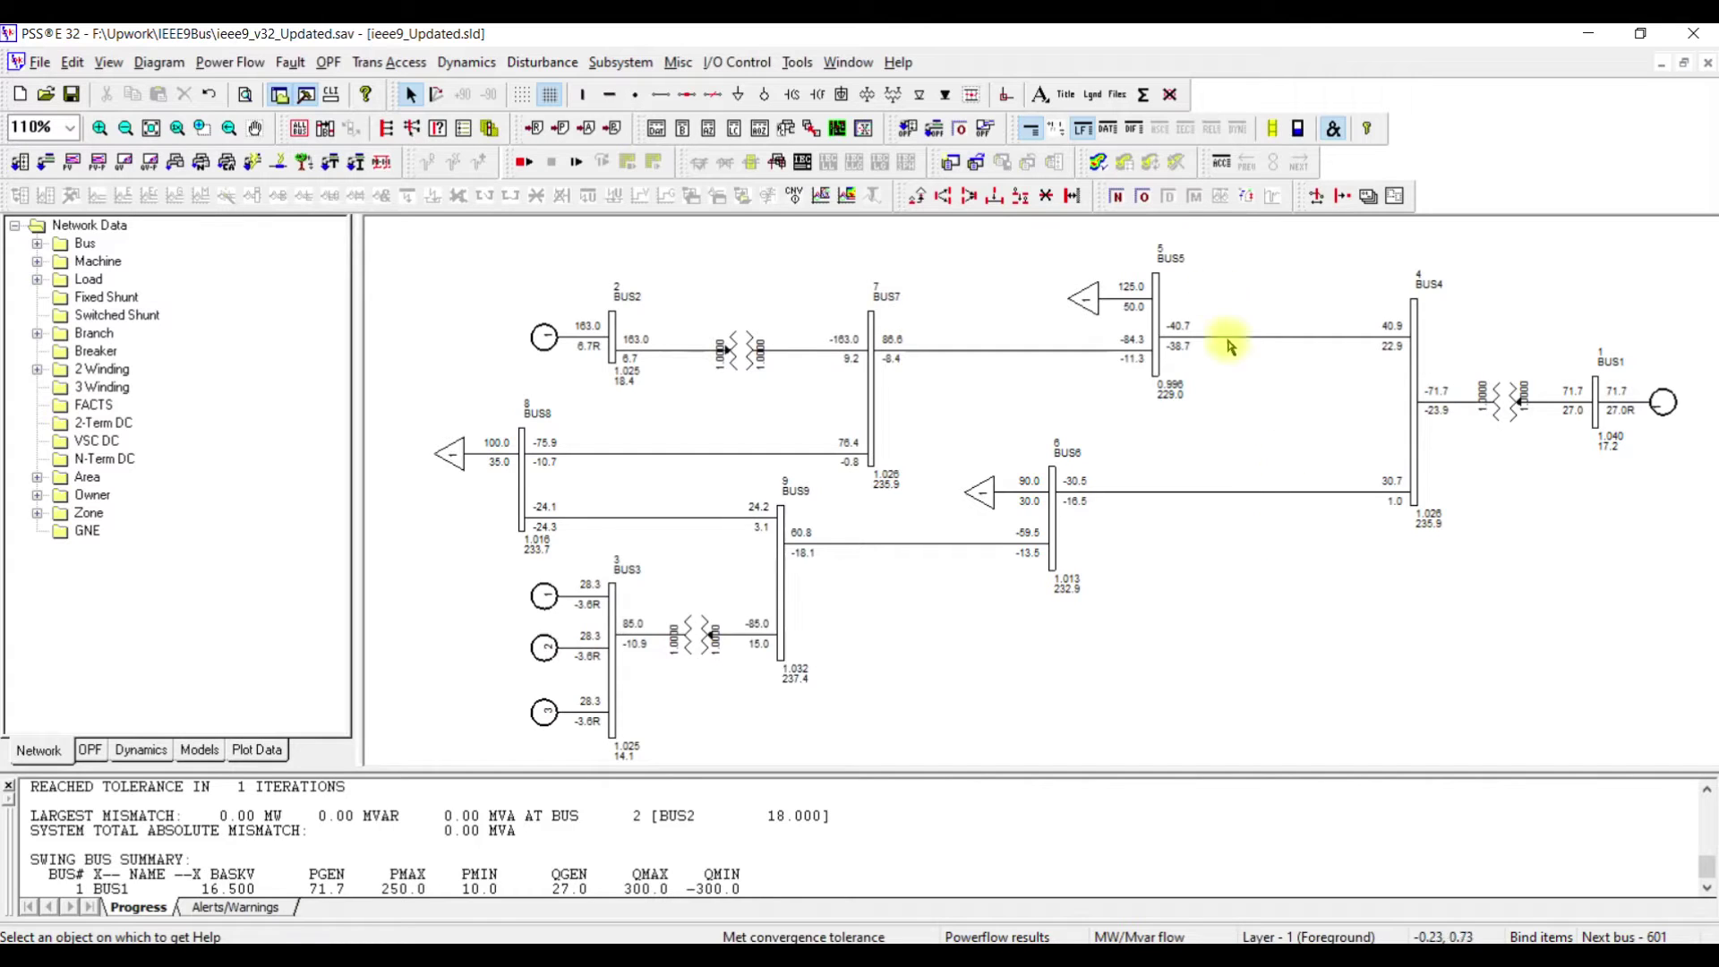
- Place a new summation label in the empty area below BUS6 and set its summation text to "Generation :"
click(1144, 95)
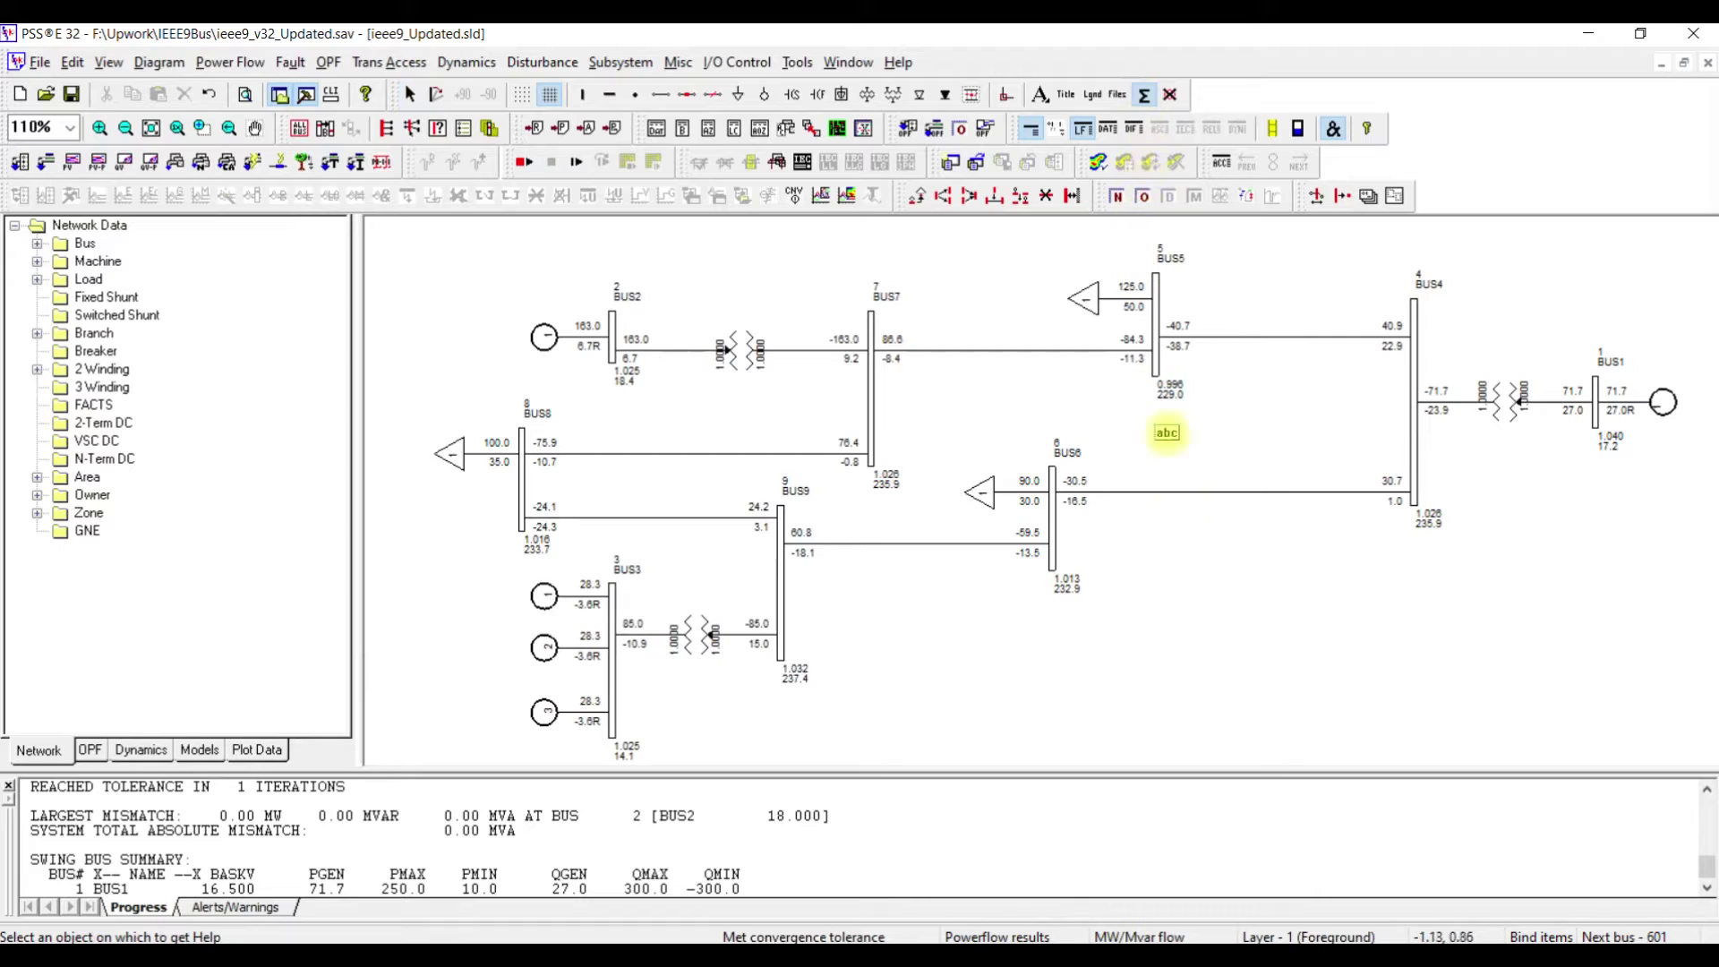
click(1219, 609)
drag(864, 279, 703, 270)
text(G)
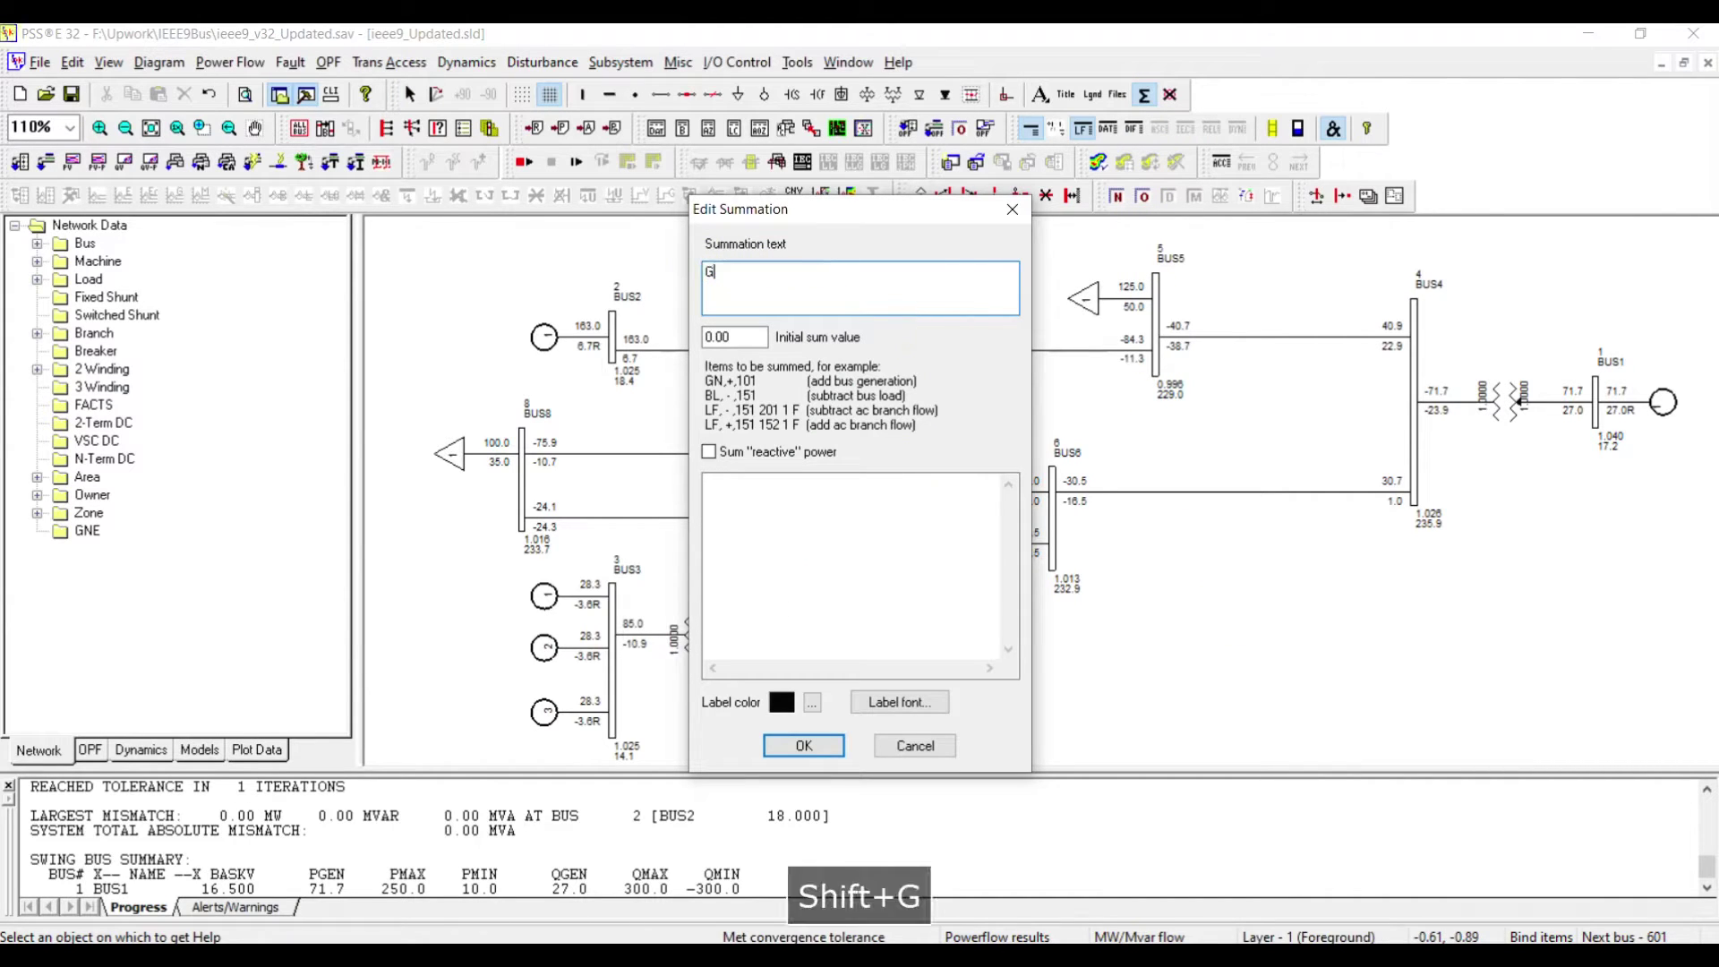
text(eneration :)
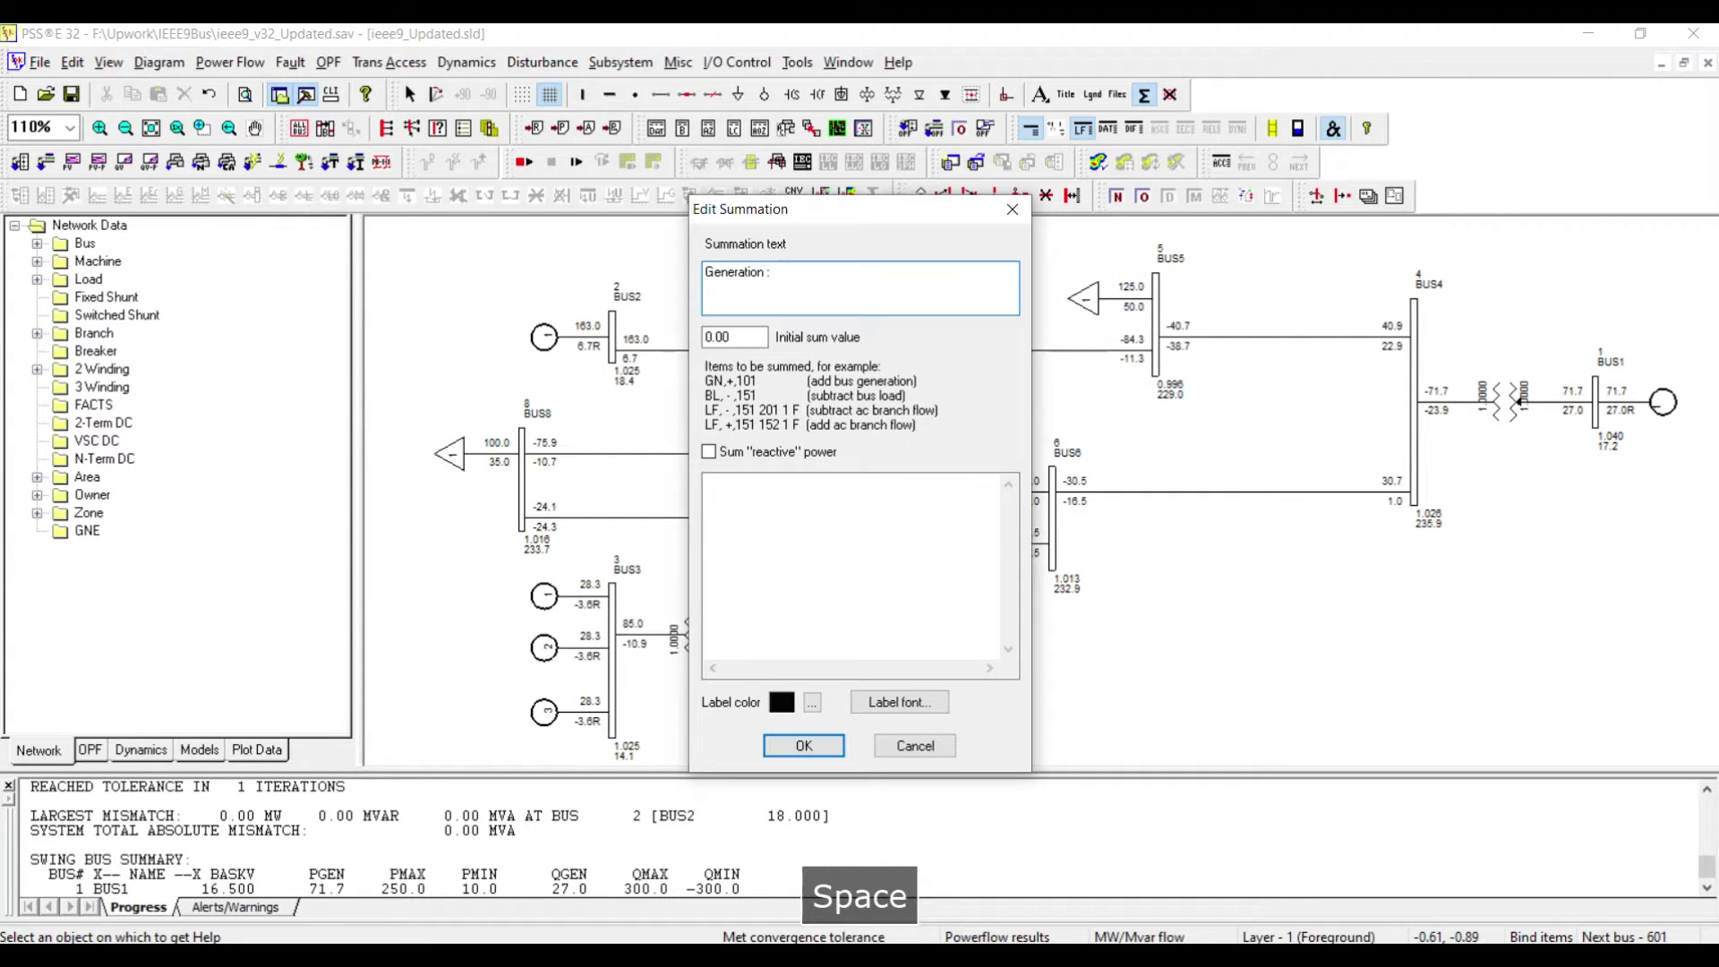
- Enter GN,+,1 as the first item to be summed and copy that entry for reuse
click(836, 494)
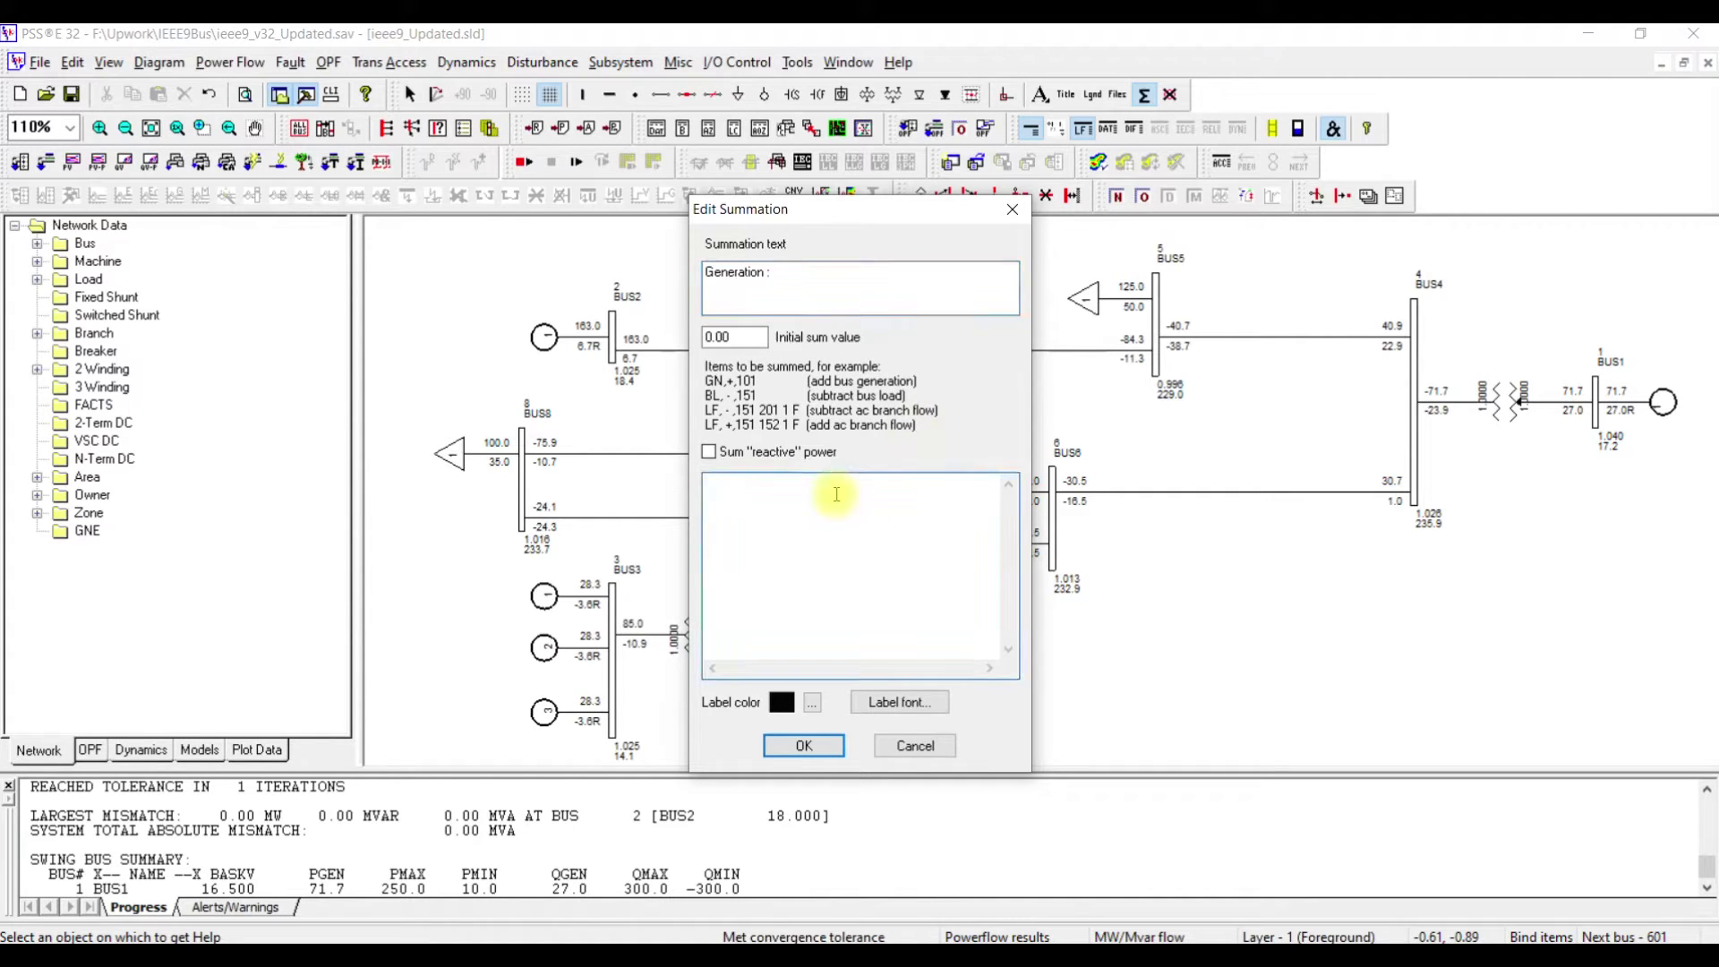
text(GN)
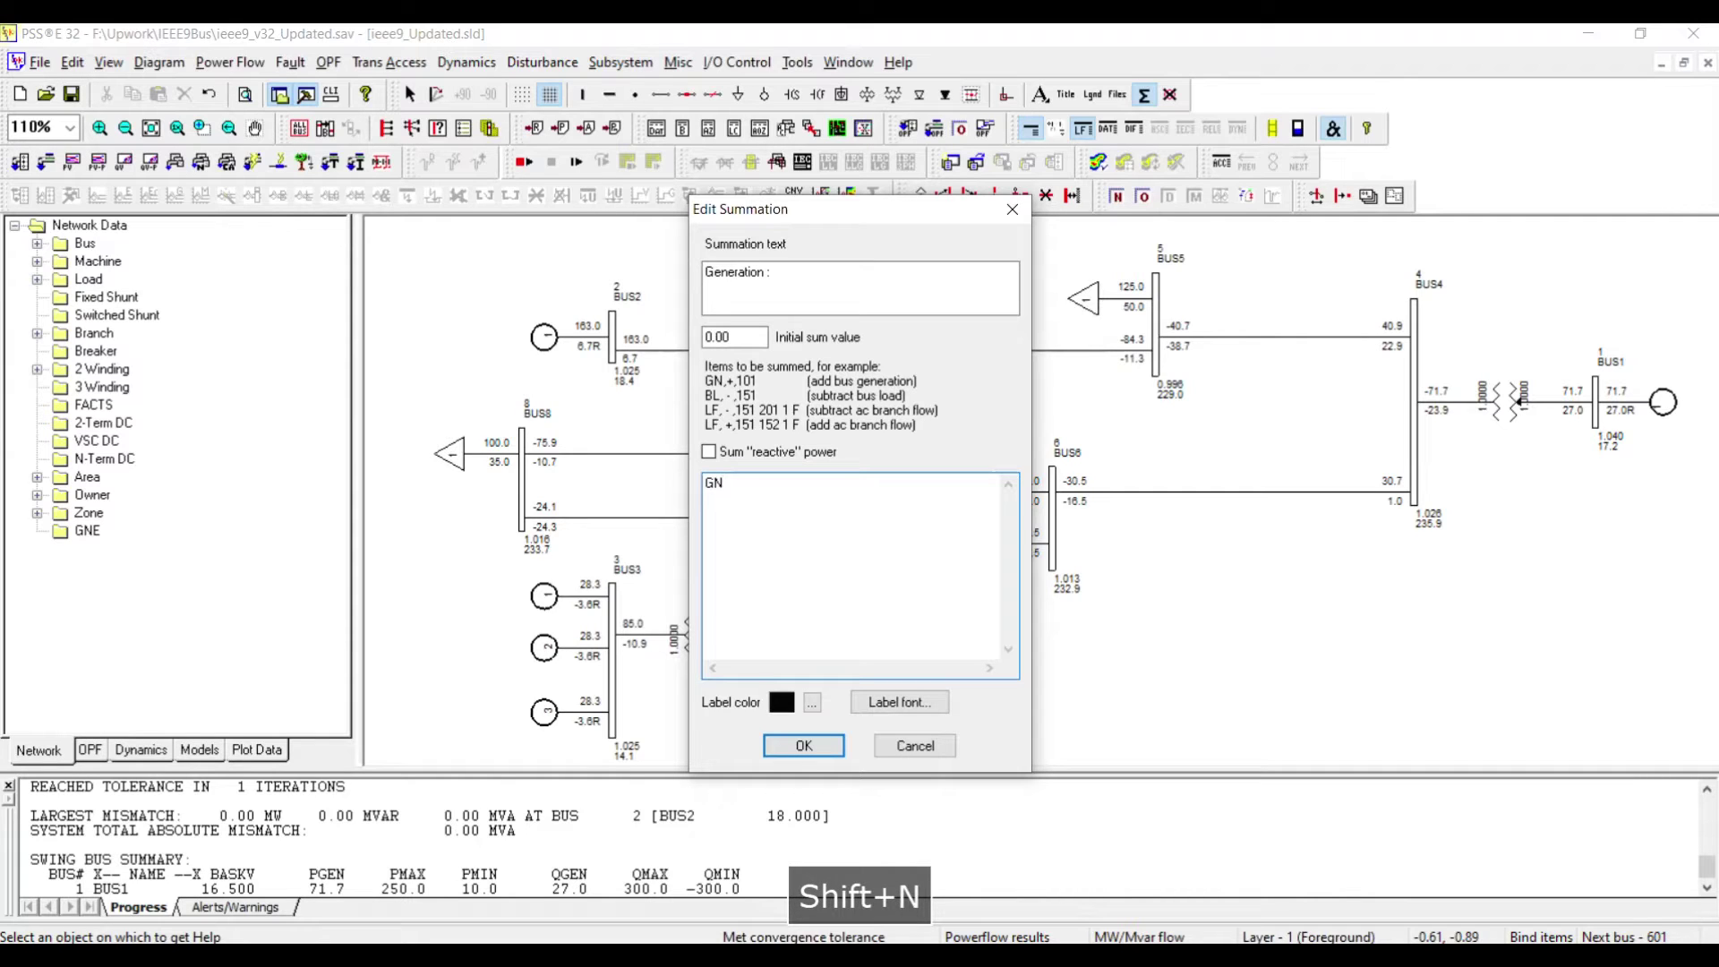
text(,+)
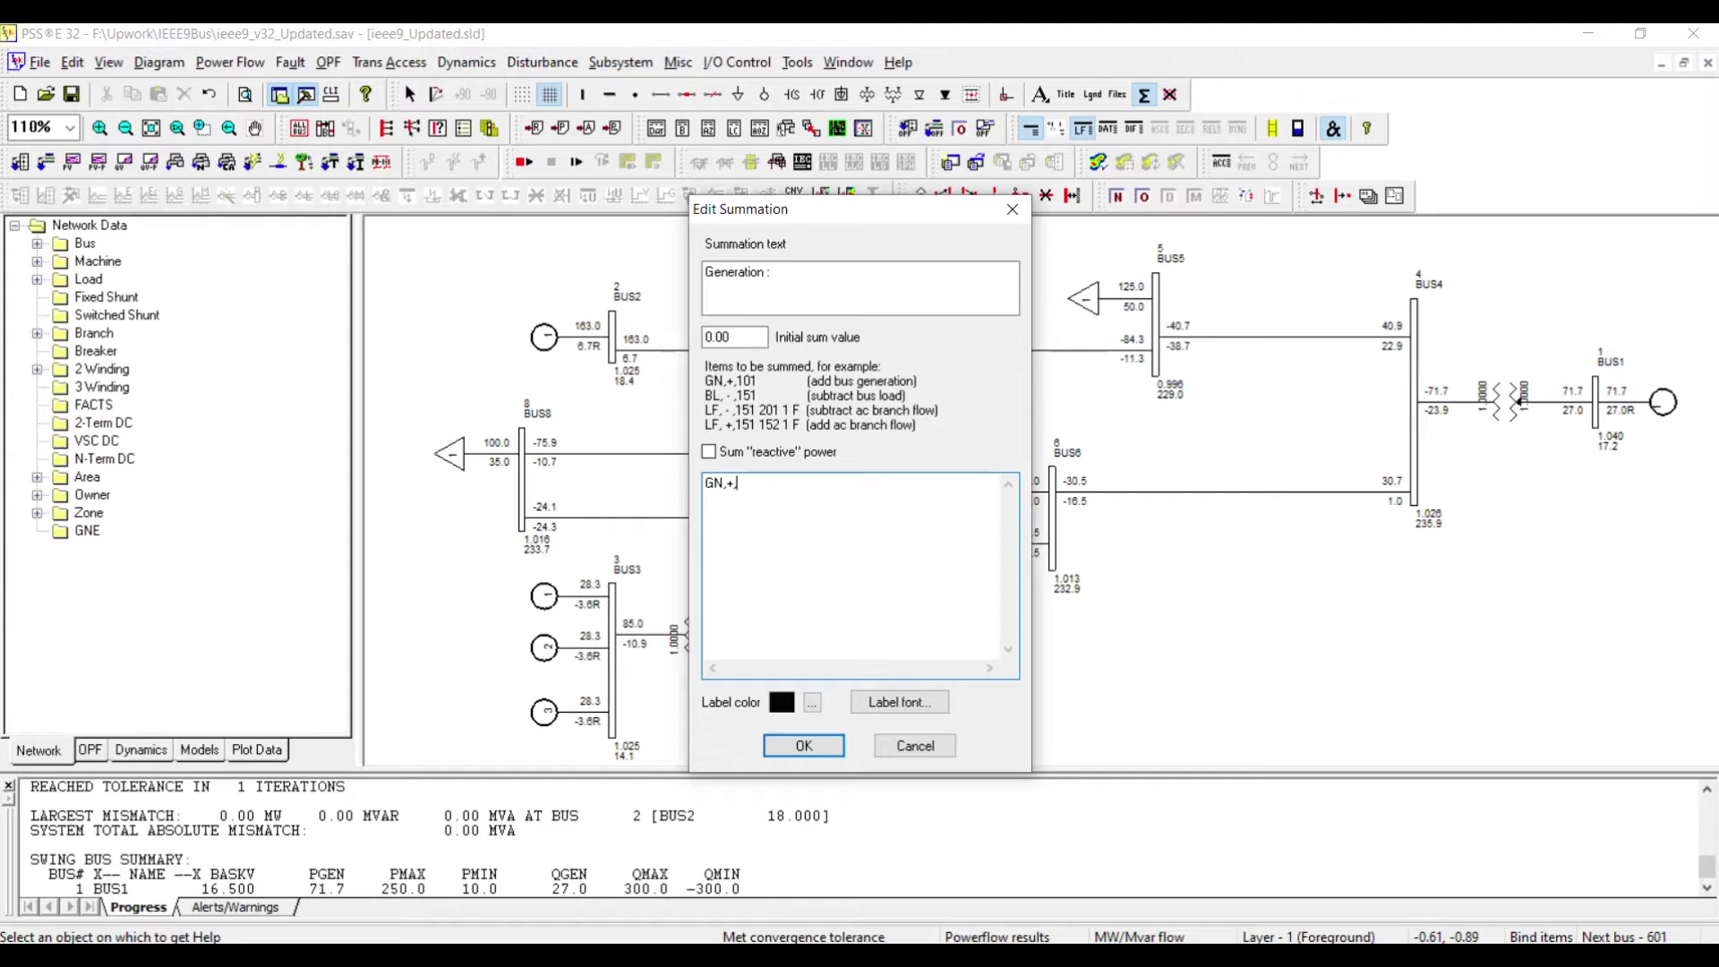
text(1)
key(shift+Left)
key(shift+Left)
key(shift+Left)
key(shift+Left)
key(shift+Left)
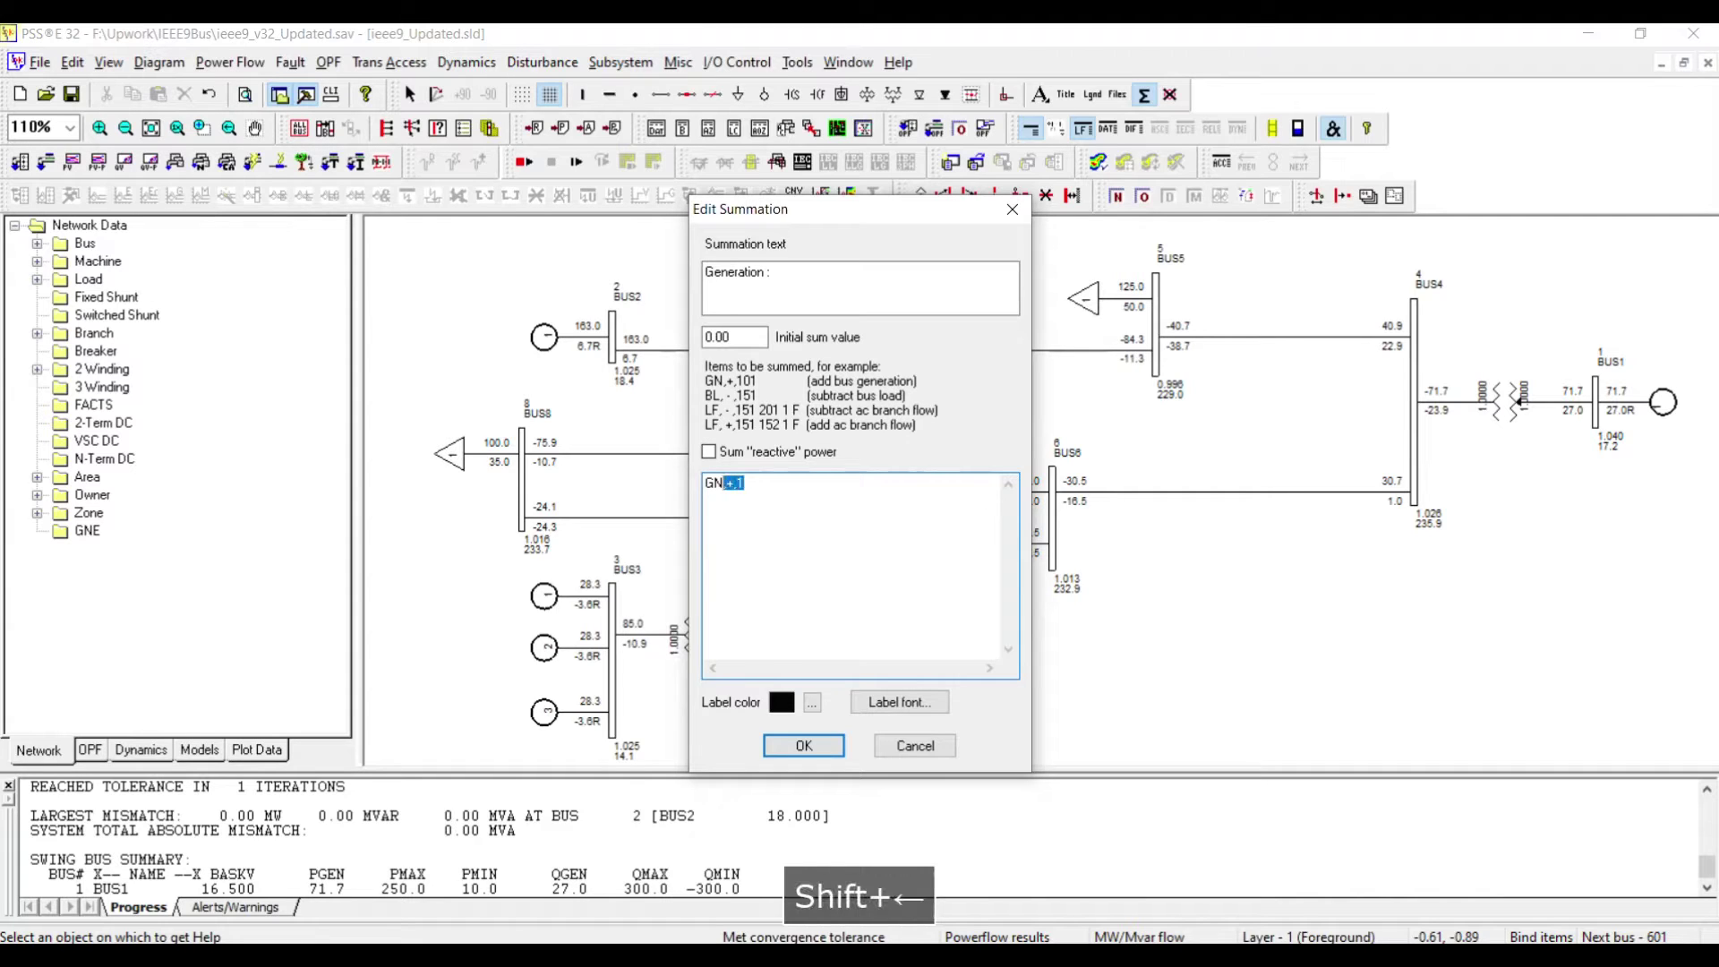
key(ctrl+c)
key(Right)
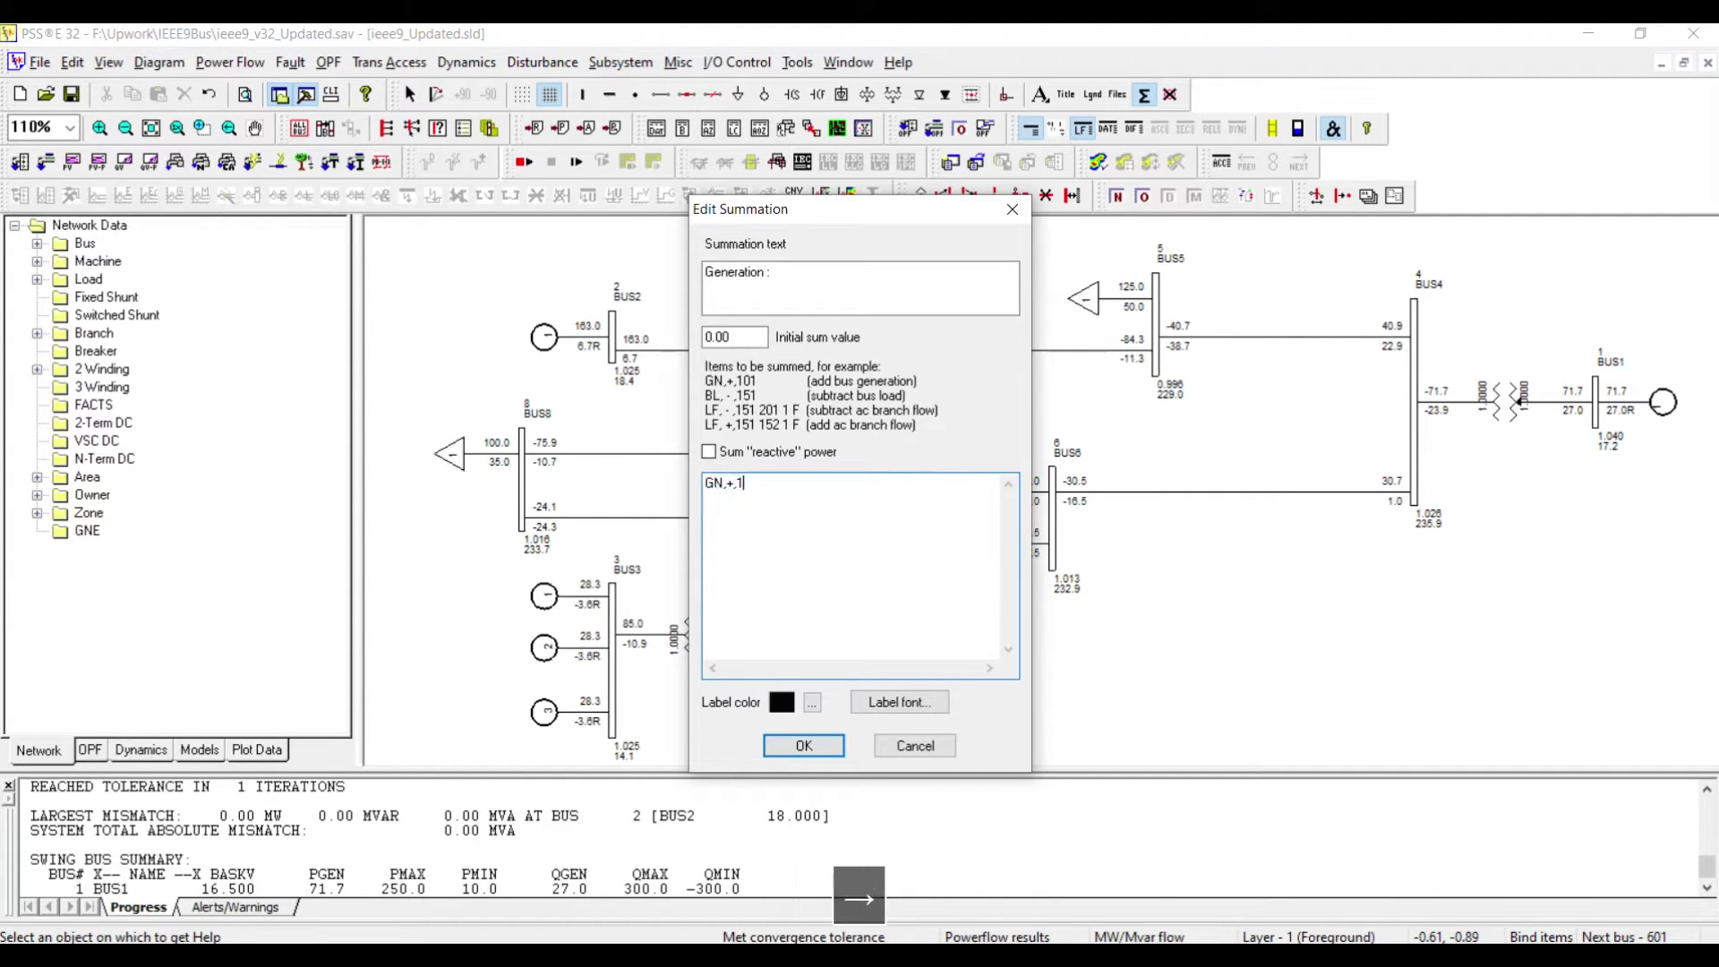
- Add the items GN,+,2 and GN,+,3 on new lines of the summation list
key(ctrl+Return)
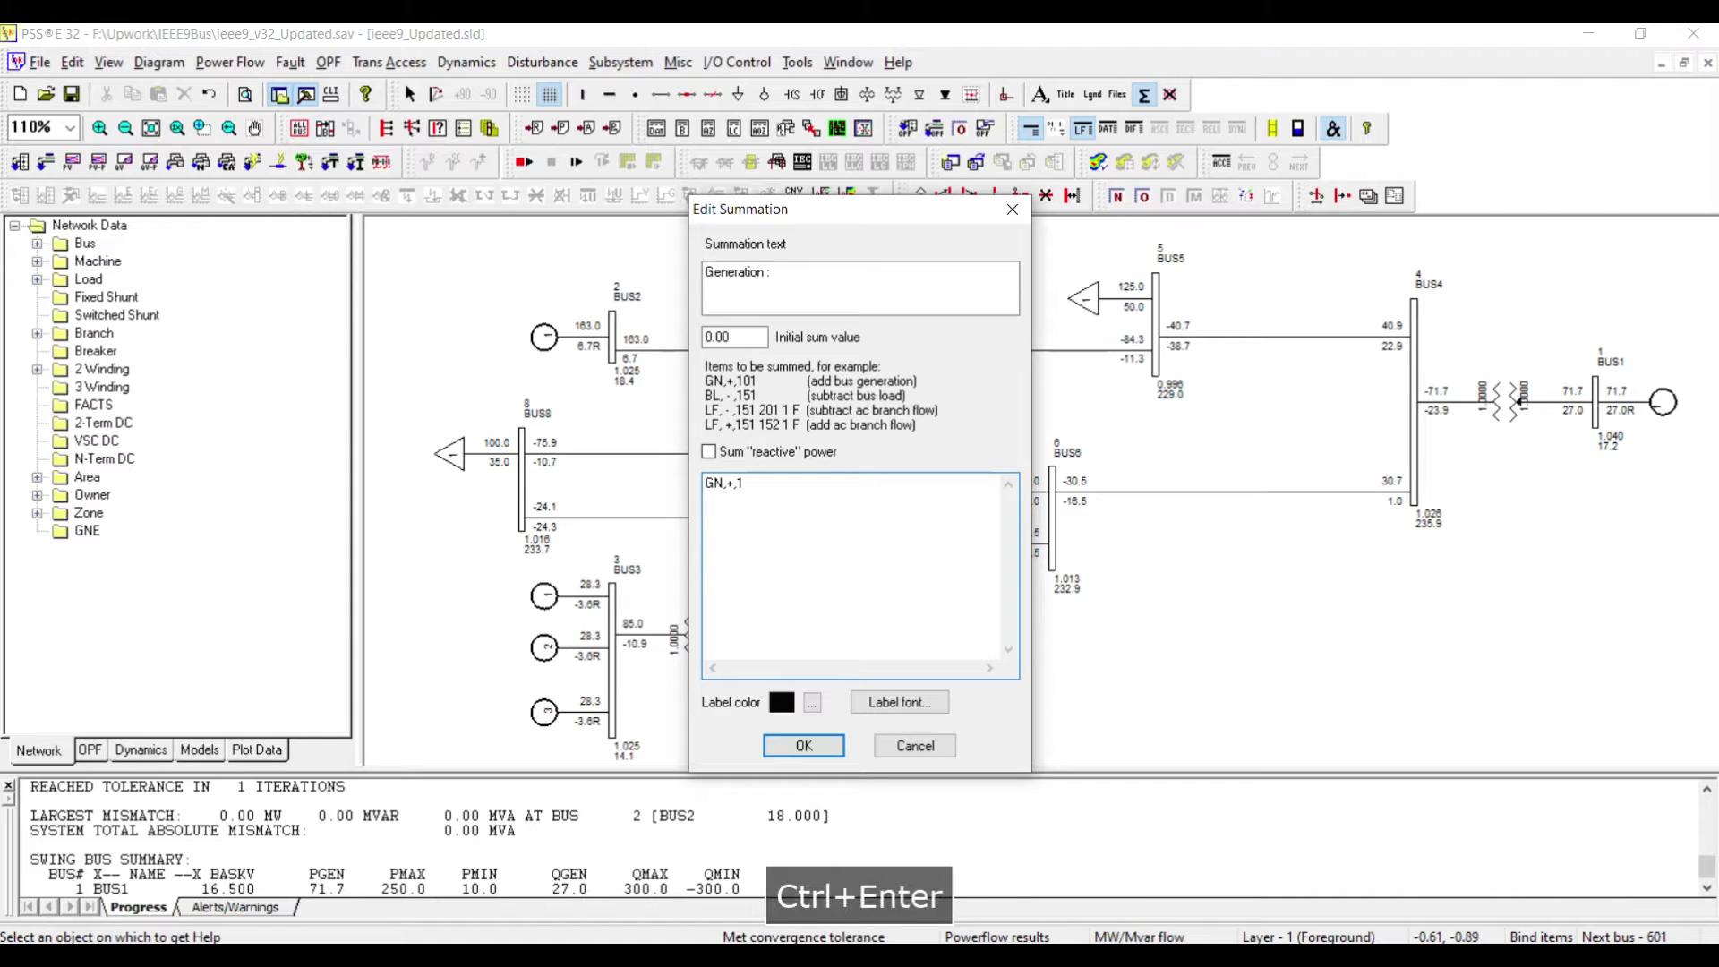
key(ctrl+v)
key(BackSpace)
text(2)
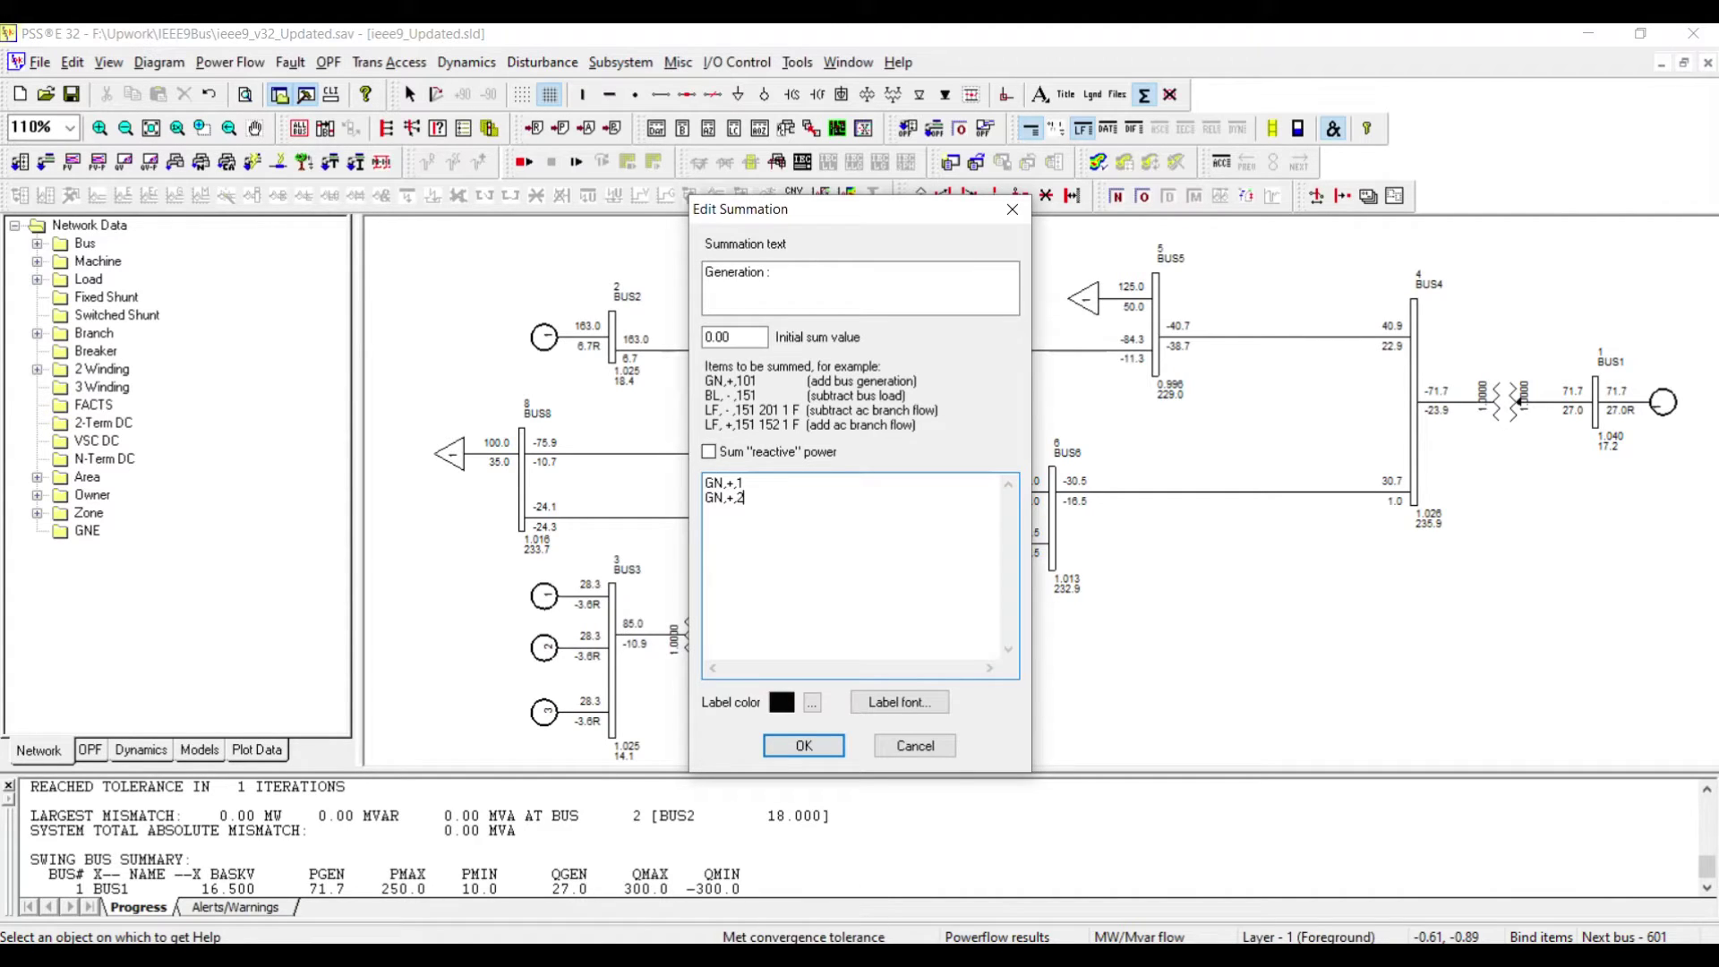
key(ctrl+Return)
key(ctrl+v)
key(BackSpace)
text(3)
- Set the summation label's font to bold, size 14, and move the placed label just beneath the BUS6–BUS4 line
click(879, 705)
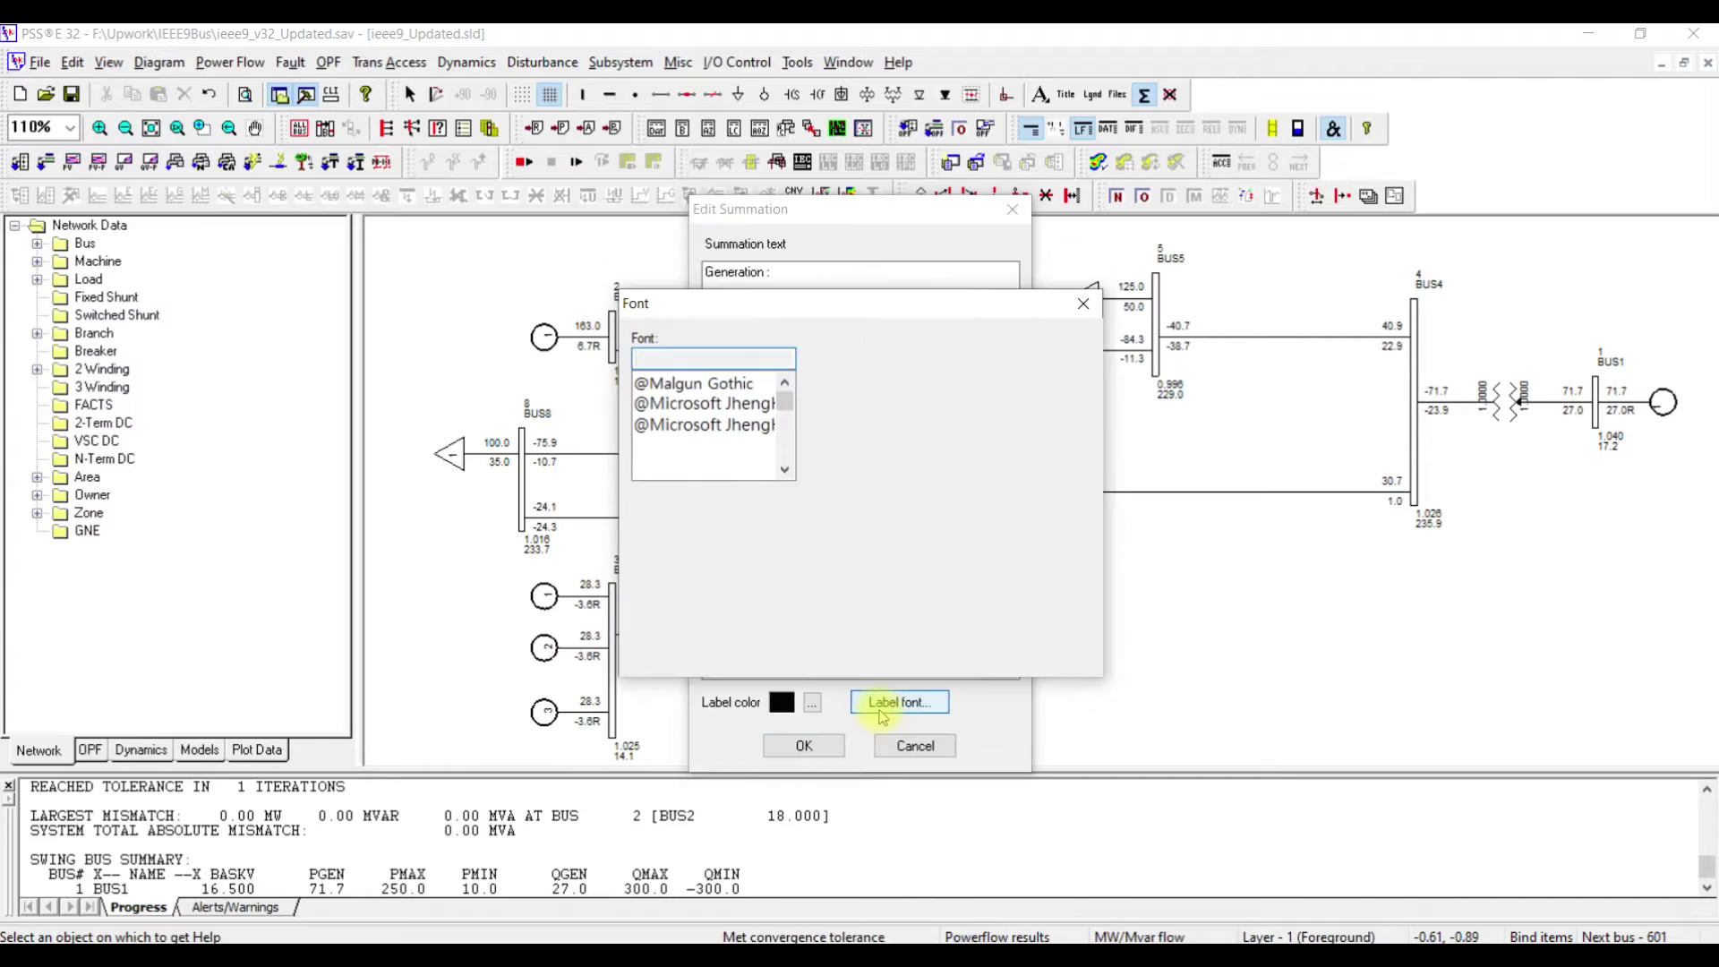
click(838, 427)
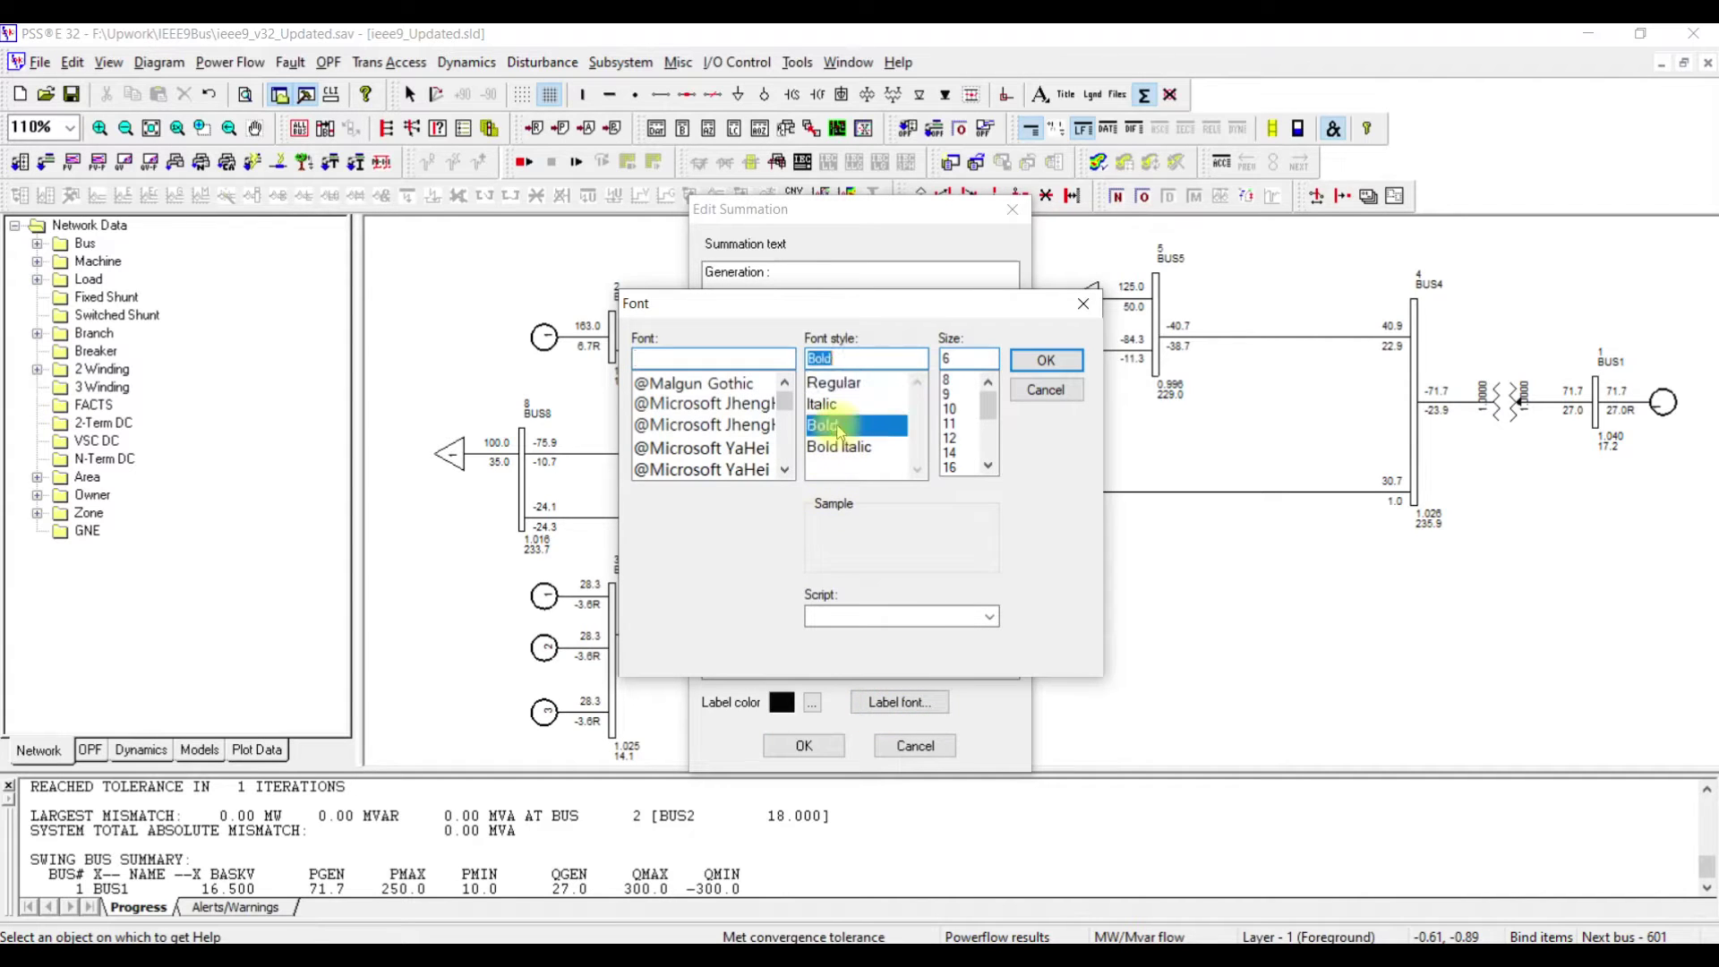
click(950, 452)
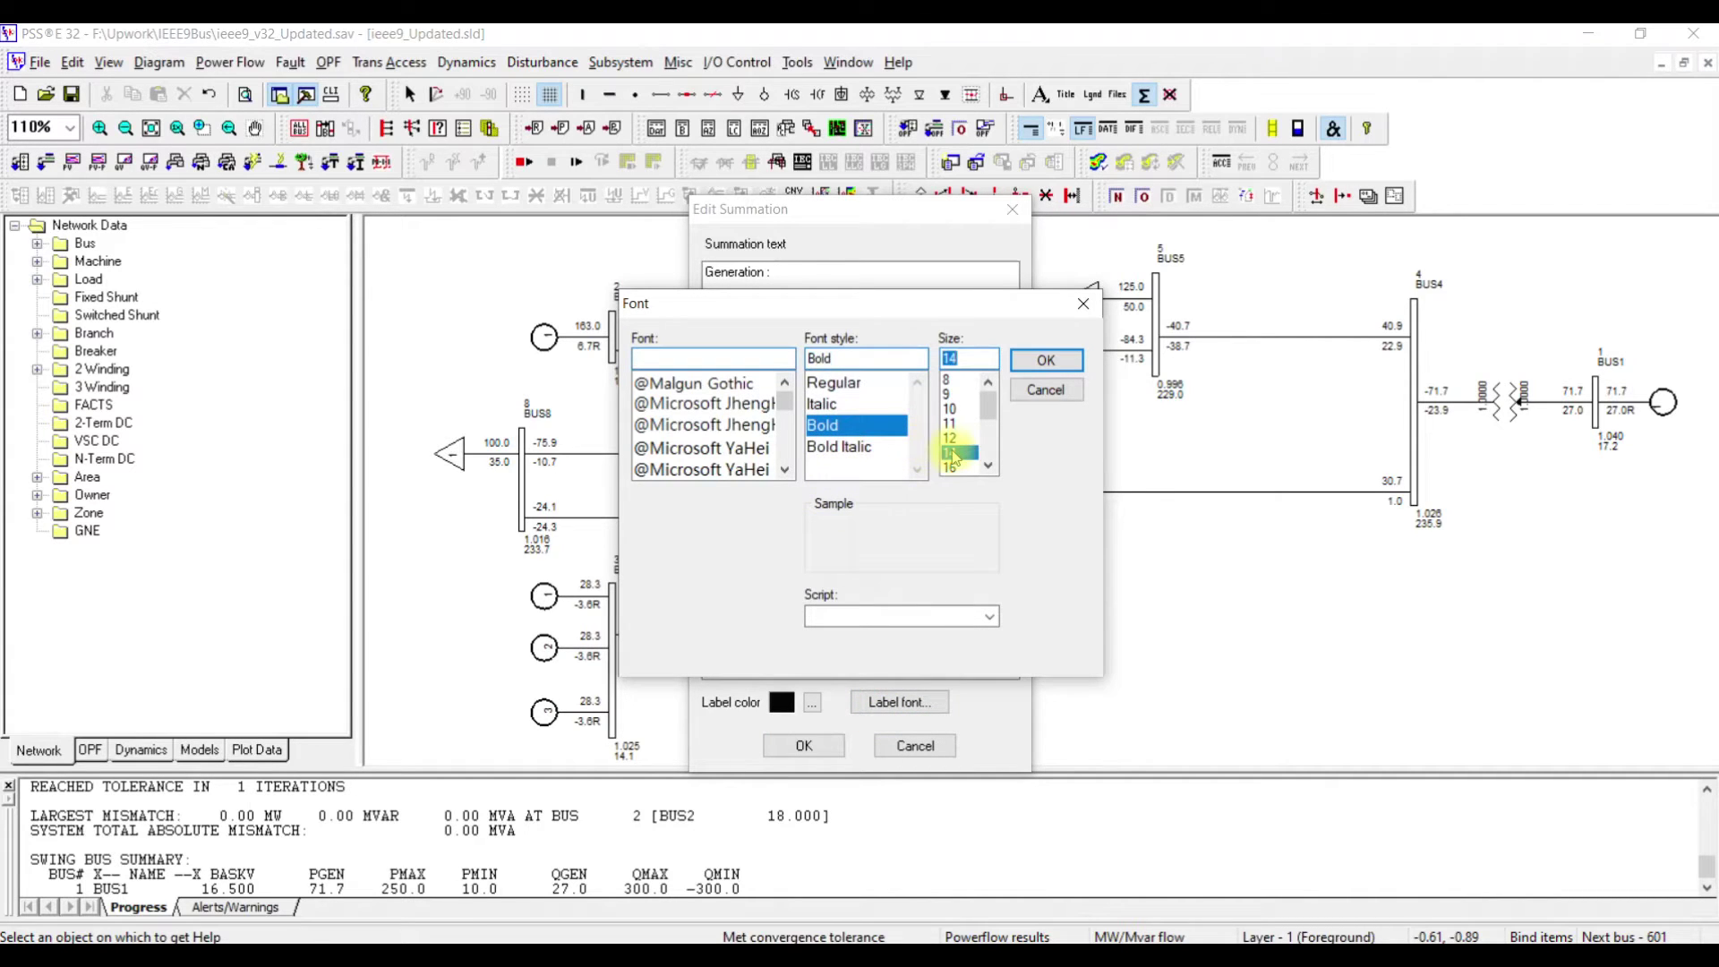
click(1046, 360)
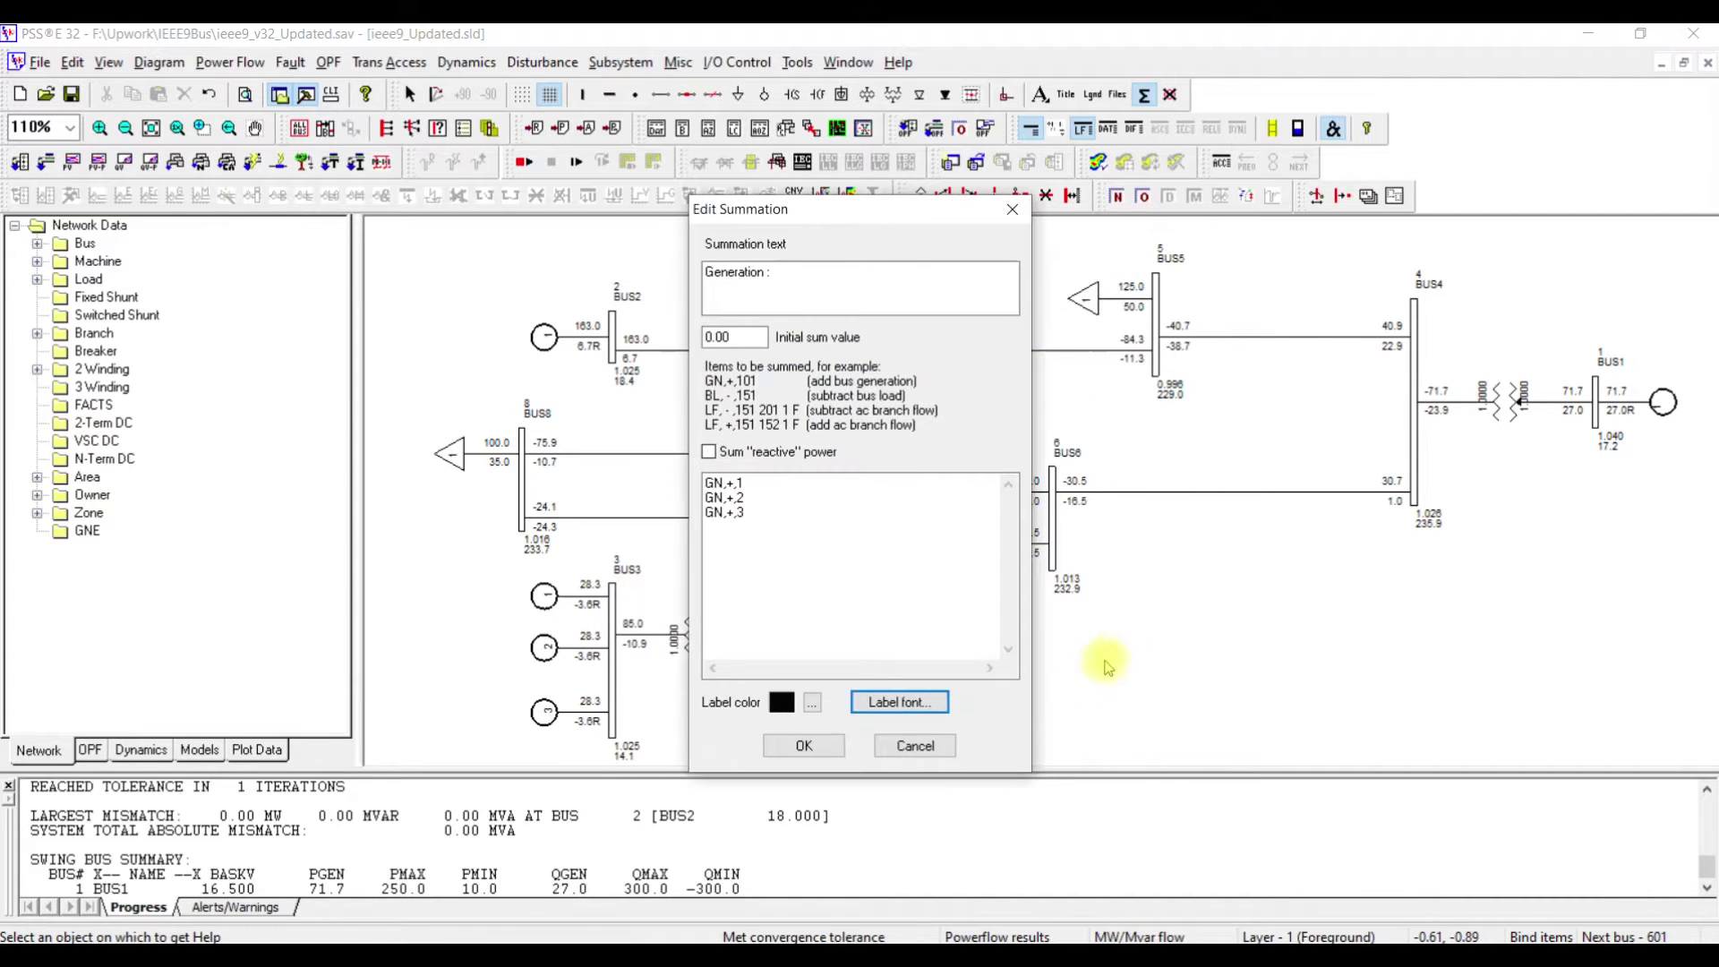
click(803, 746)
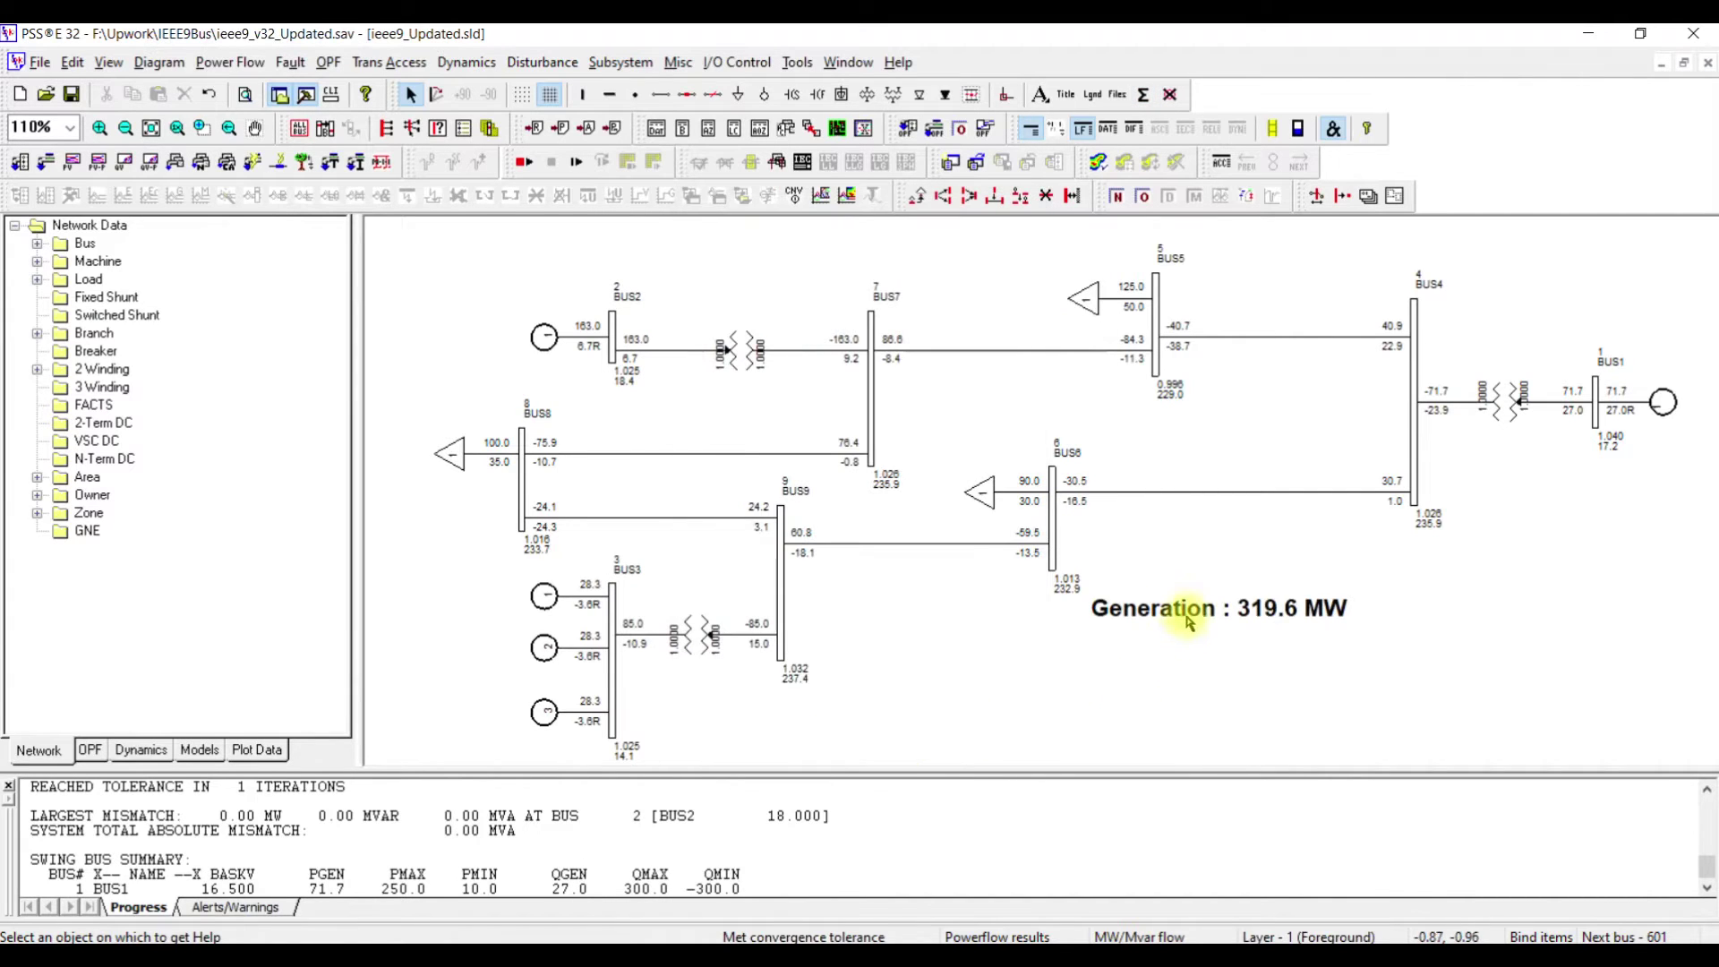
drag(1188, 607, 1228, 555)
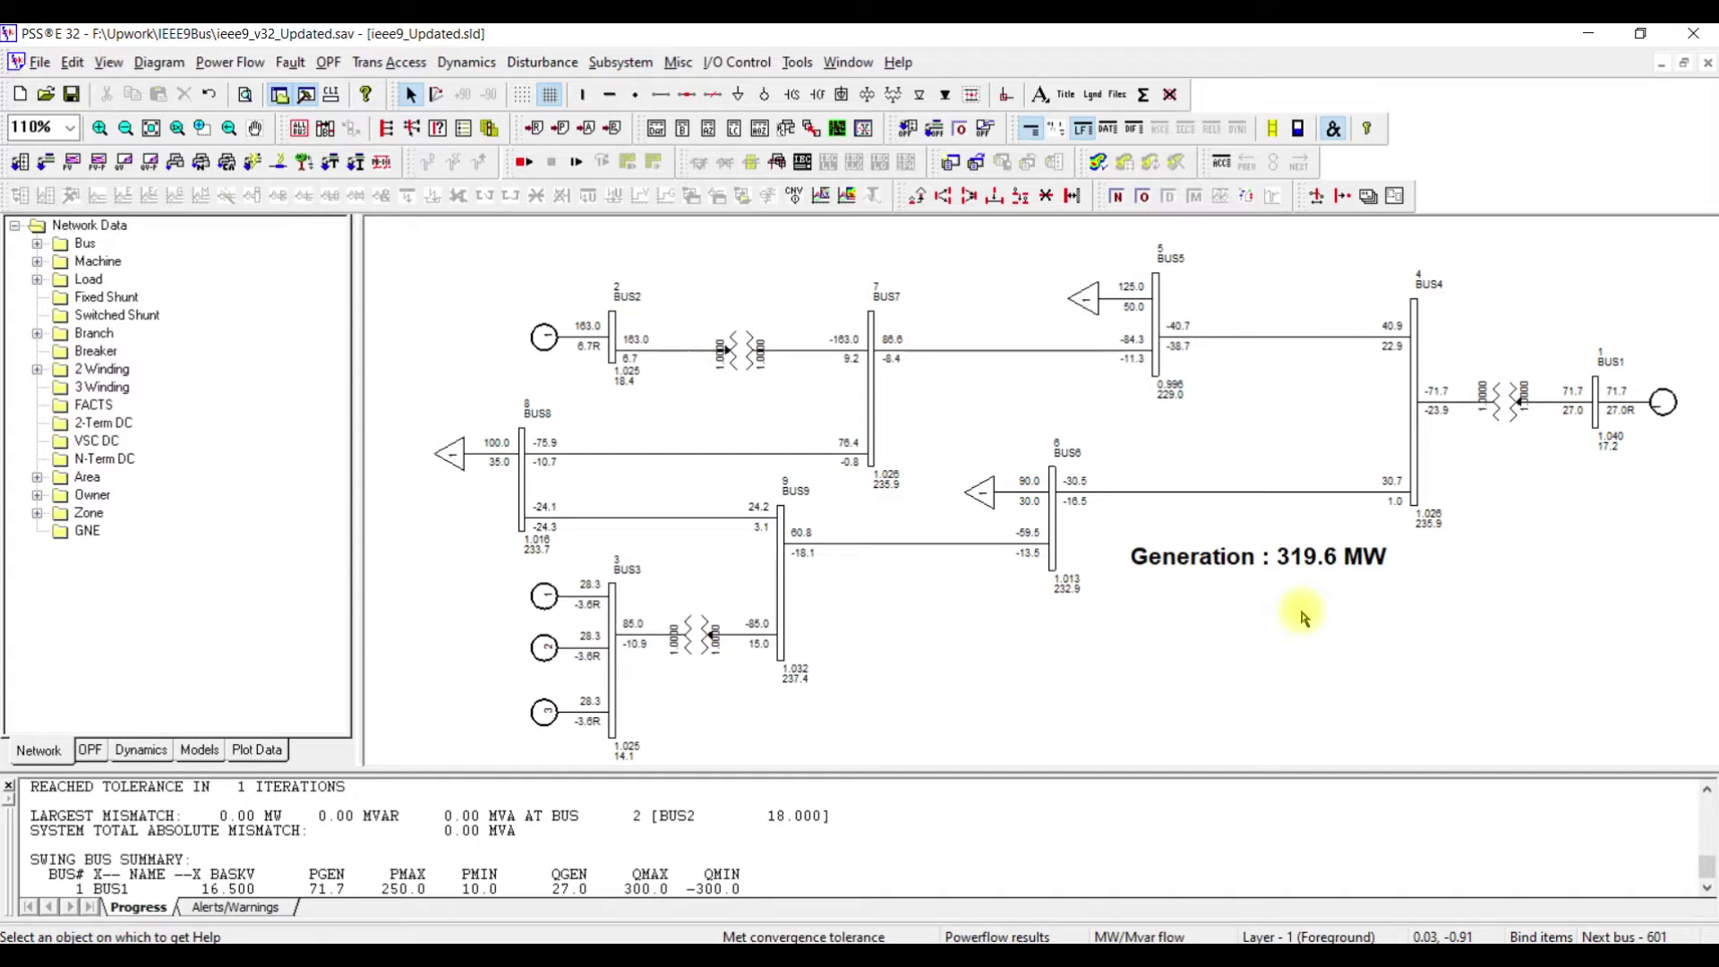
- Duplicate the Generation summation, align the copy directly beneath the original, and redisplay the power flow results on the diagram
click(1237, 566)
key(ctrl+c)
click(1249, 627)
key(ctrl+v)
drag(1240, 503, 1200, 594)
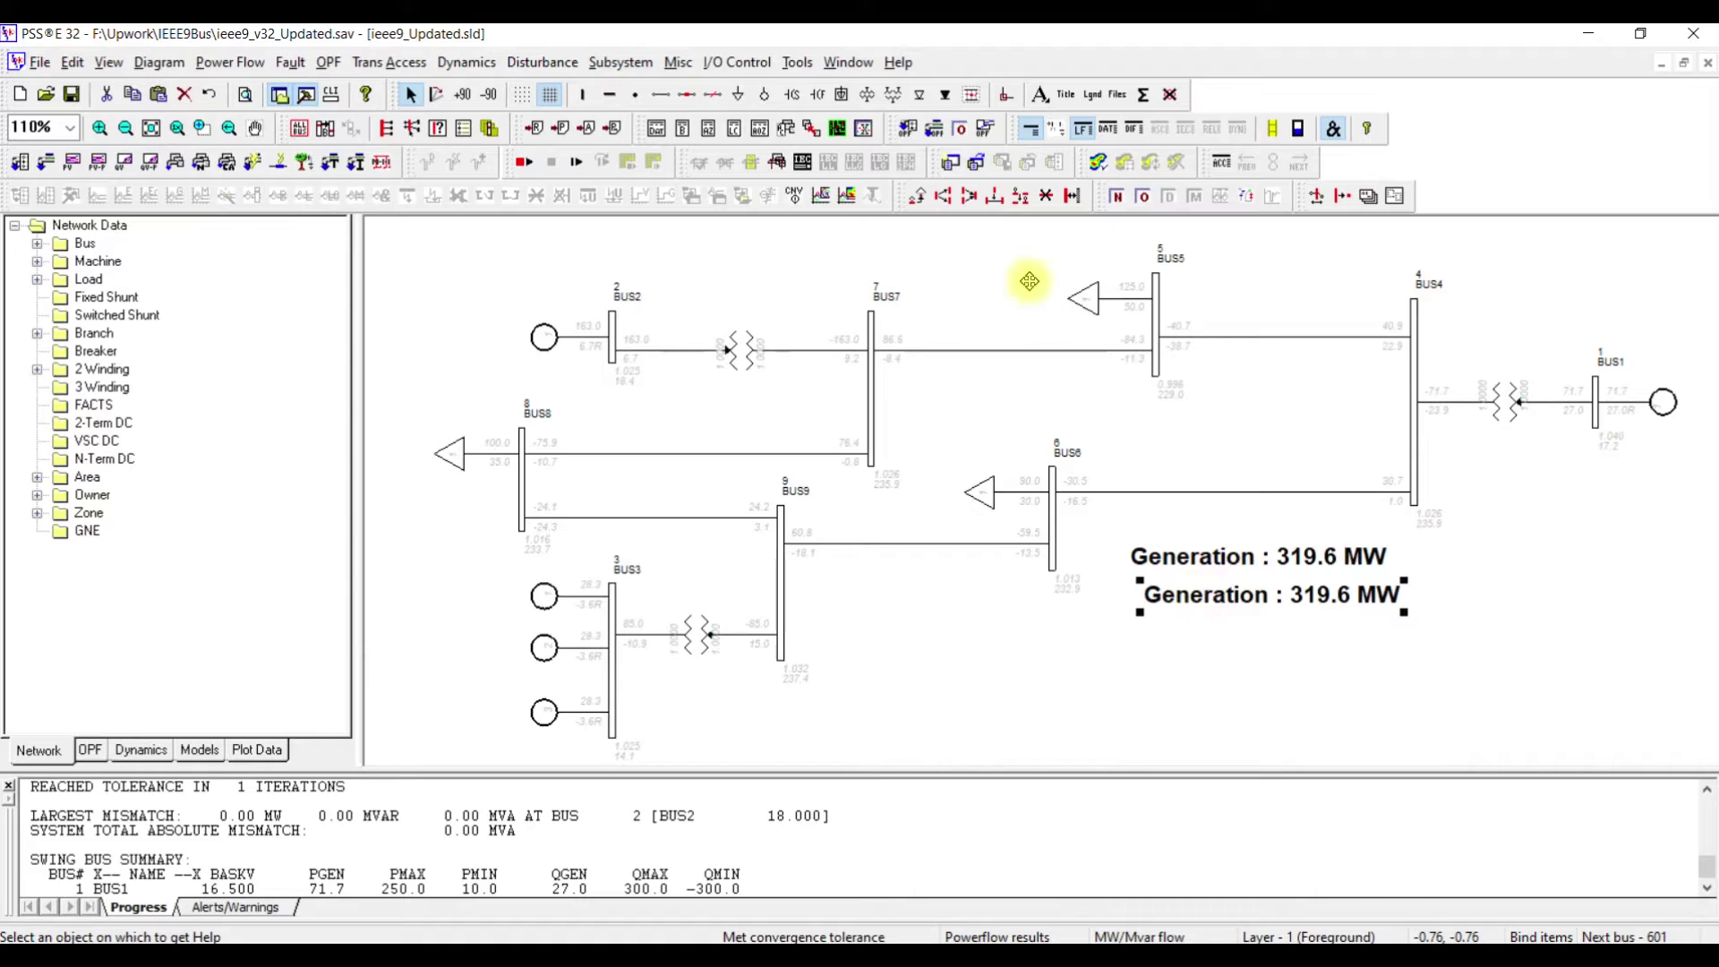
click(1085, 136)
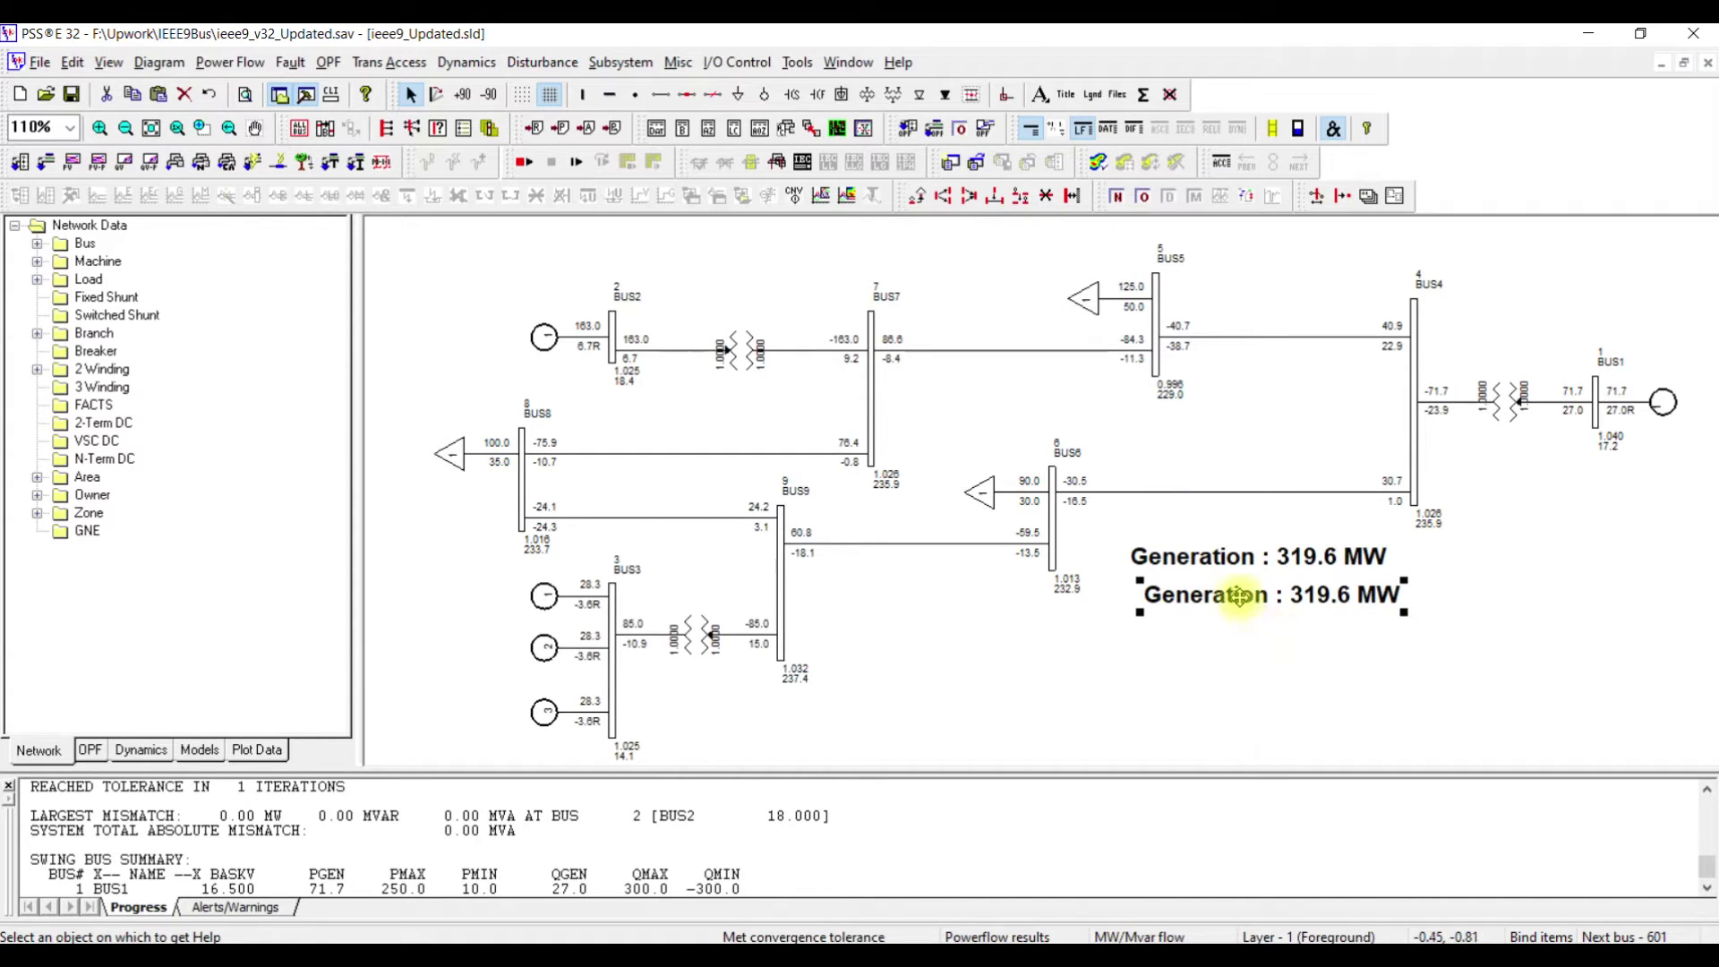
drag(1235, 596, 1223, 597)
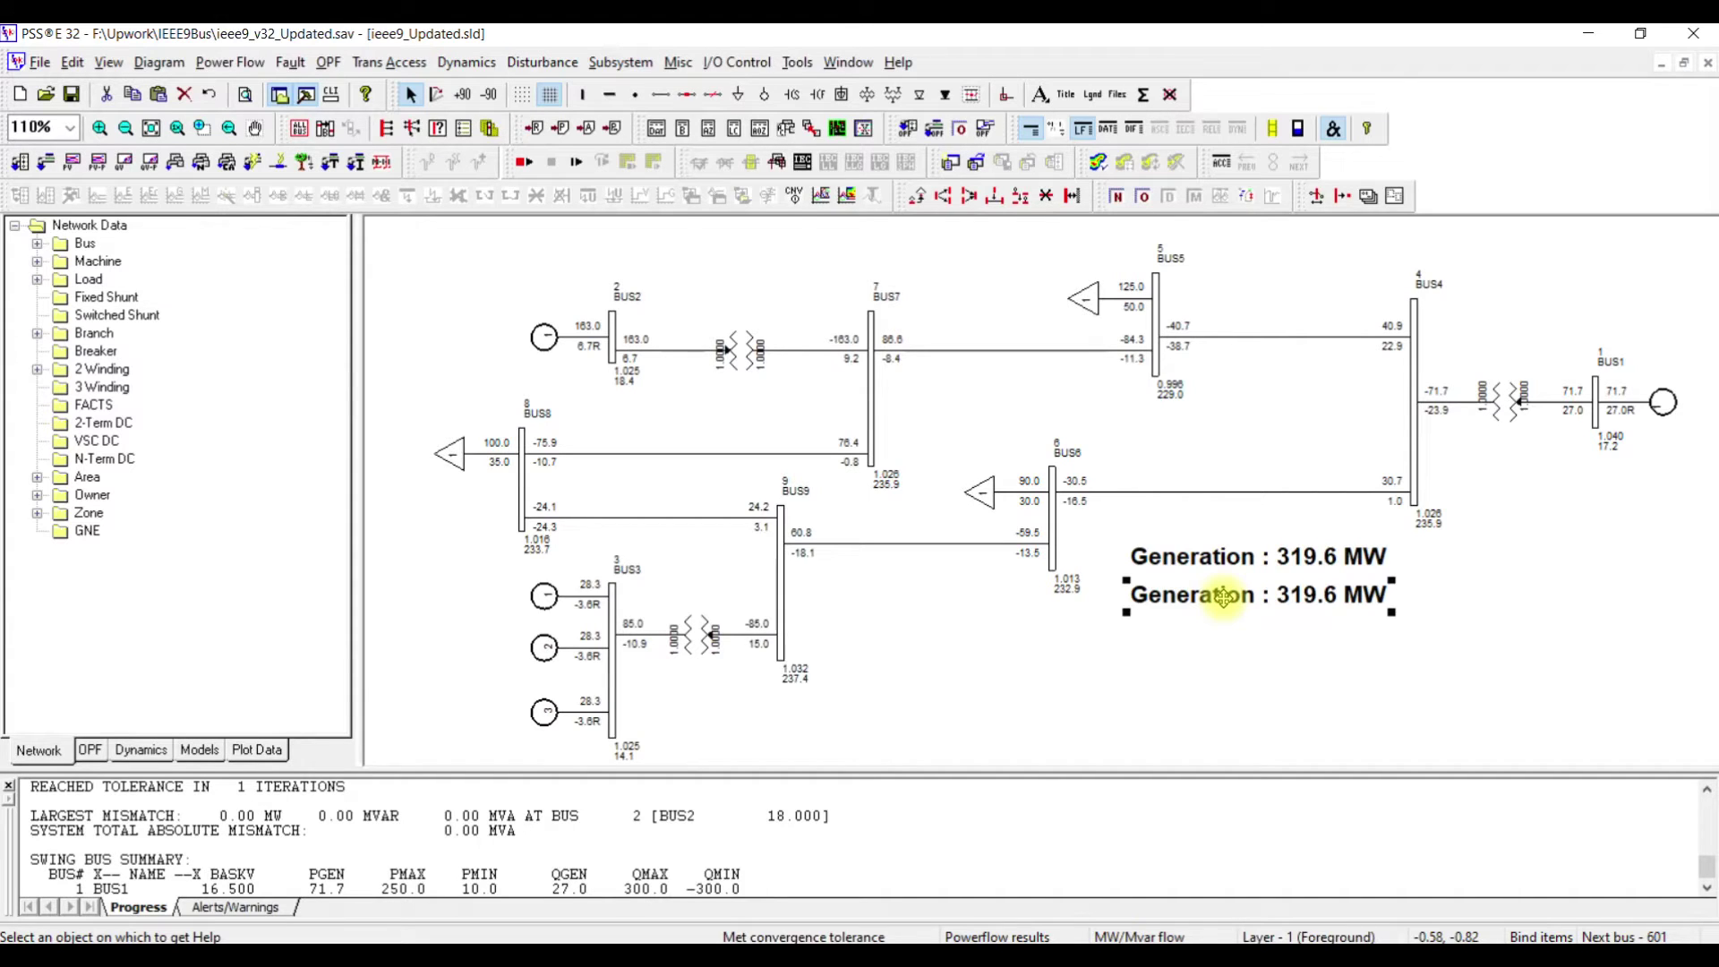
- Change the summation text of the lower copy to "Load Demand :"
double_click(1223, 597)
double_click(762, 274)
click(762, 274)
drag(762, 274, 703, 274)
text(Load Demand :)
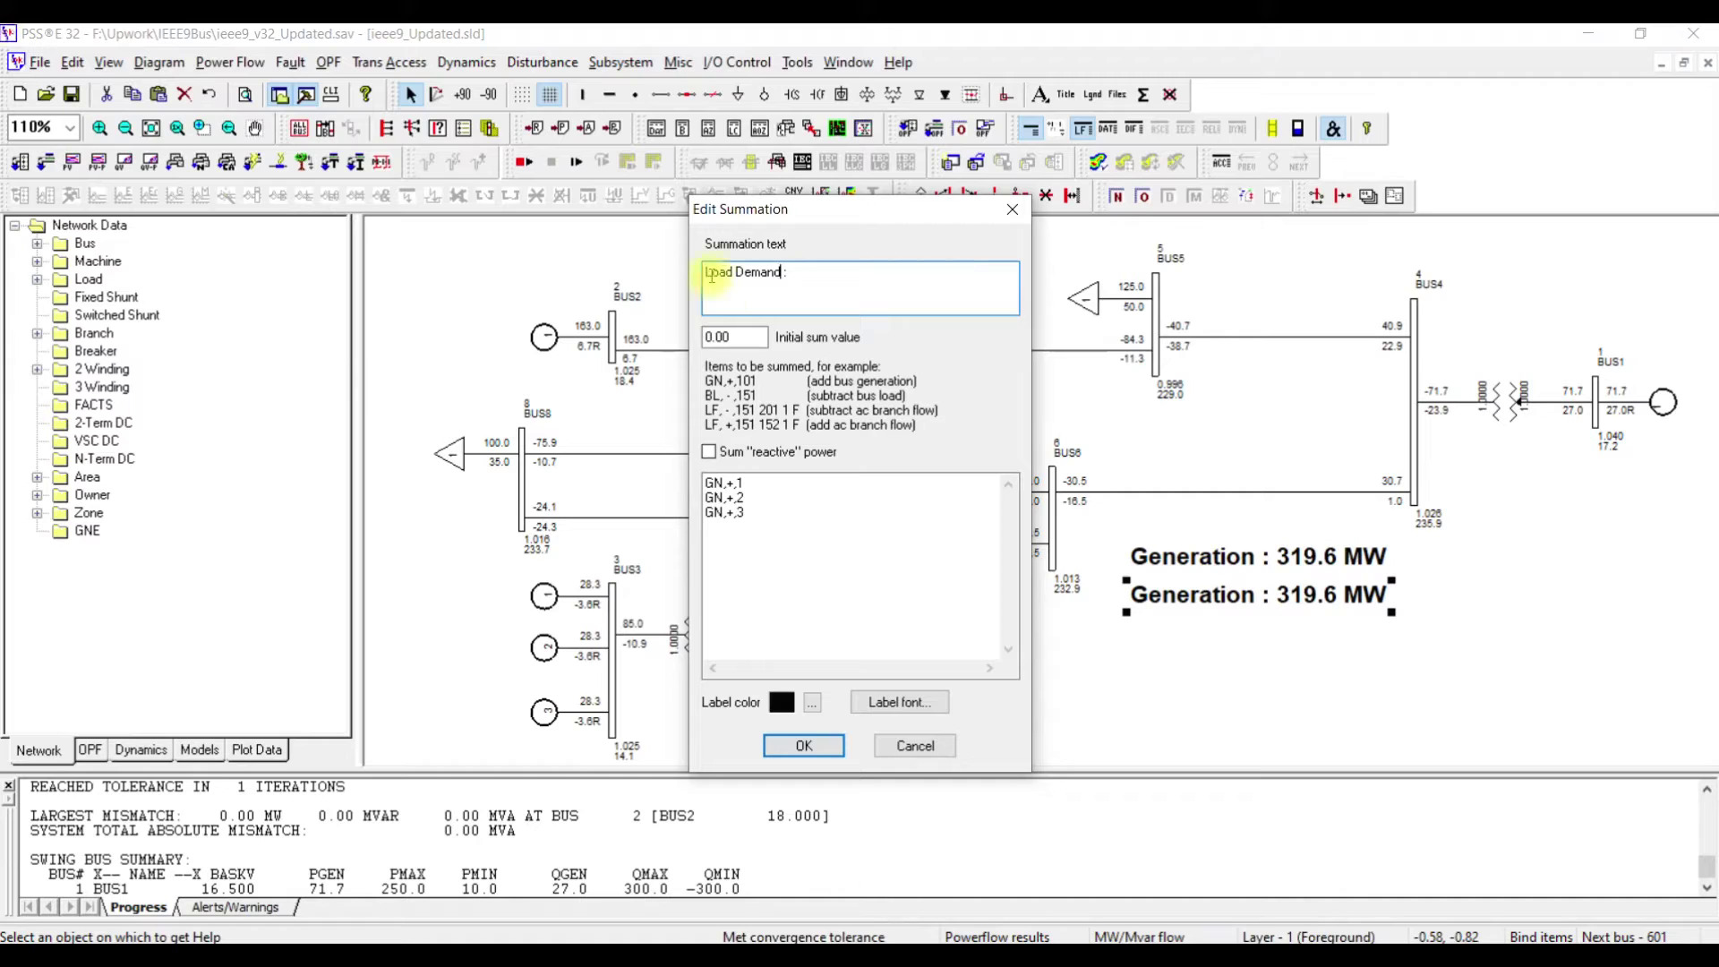
- Replace the first item of the Load Demand summation with BL,+,5
click(725, 483)
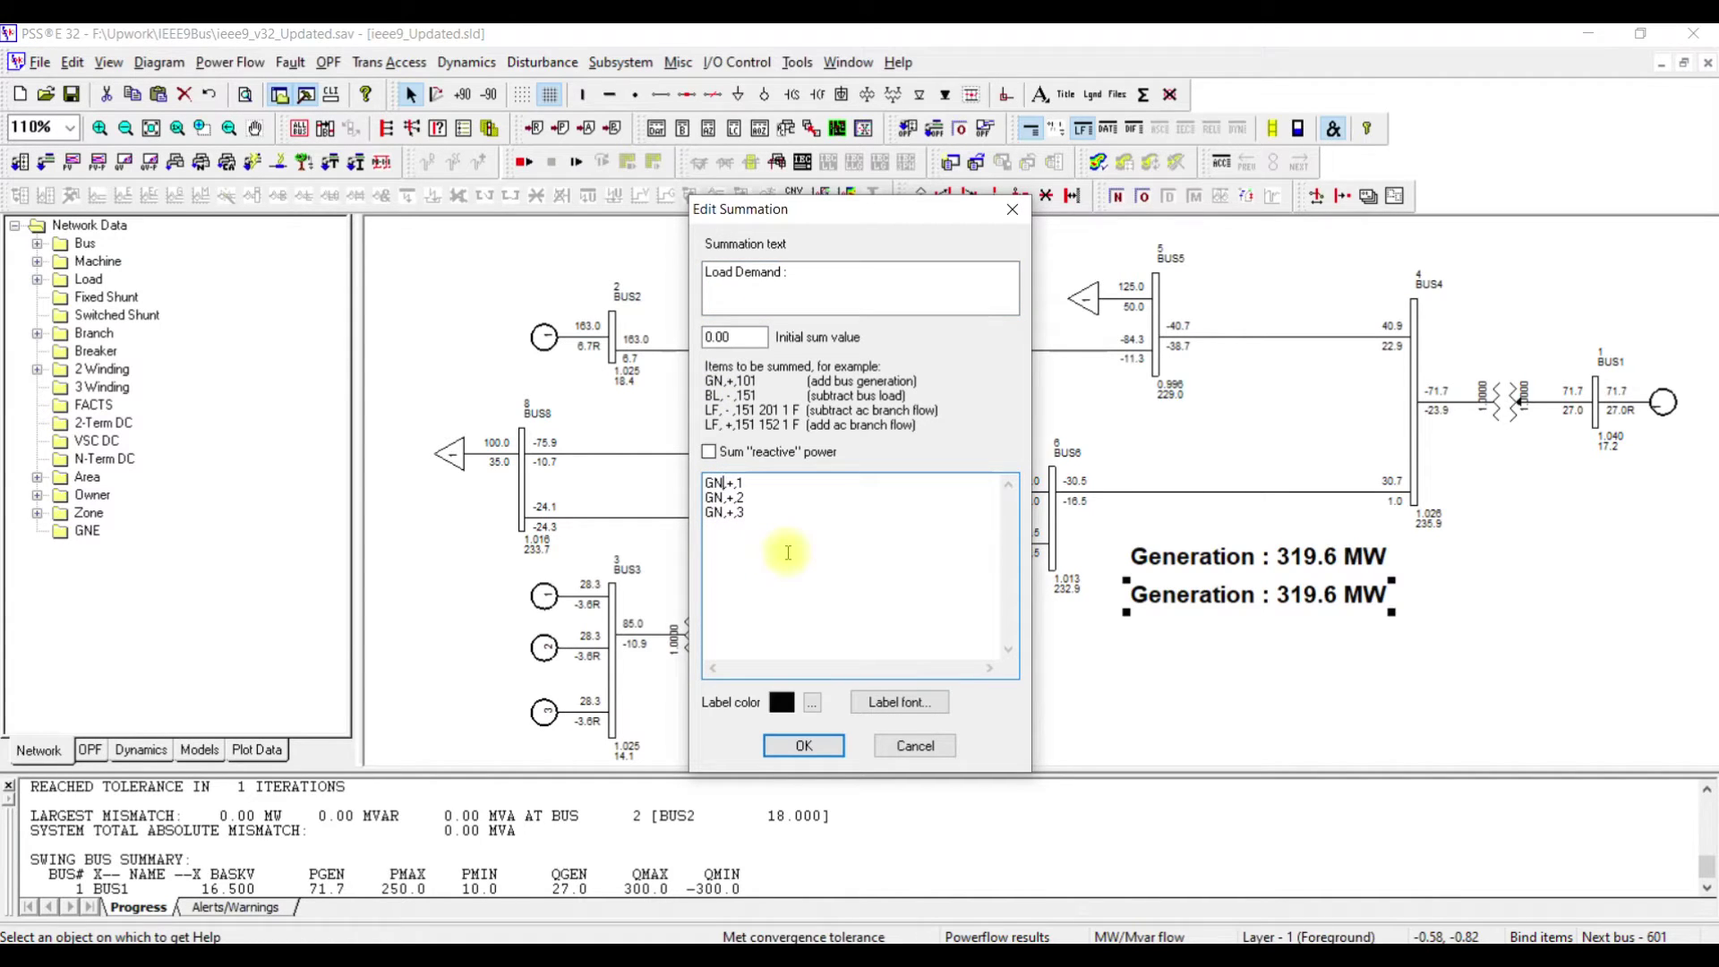
key(BackSpace)
key(BackSpace)
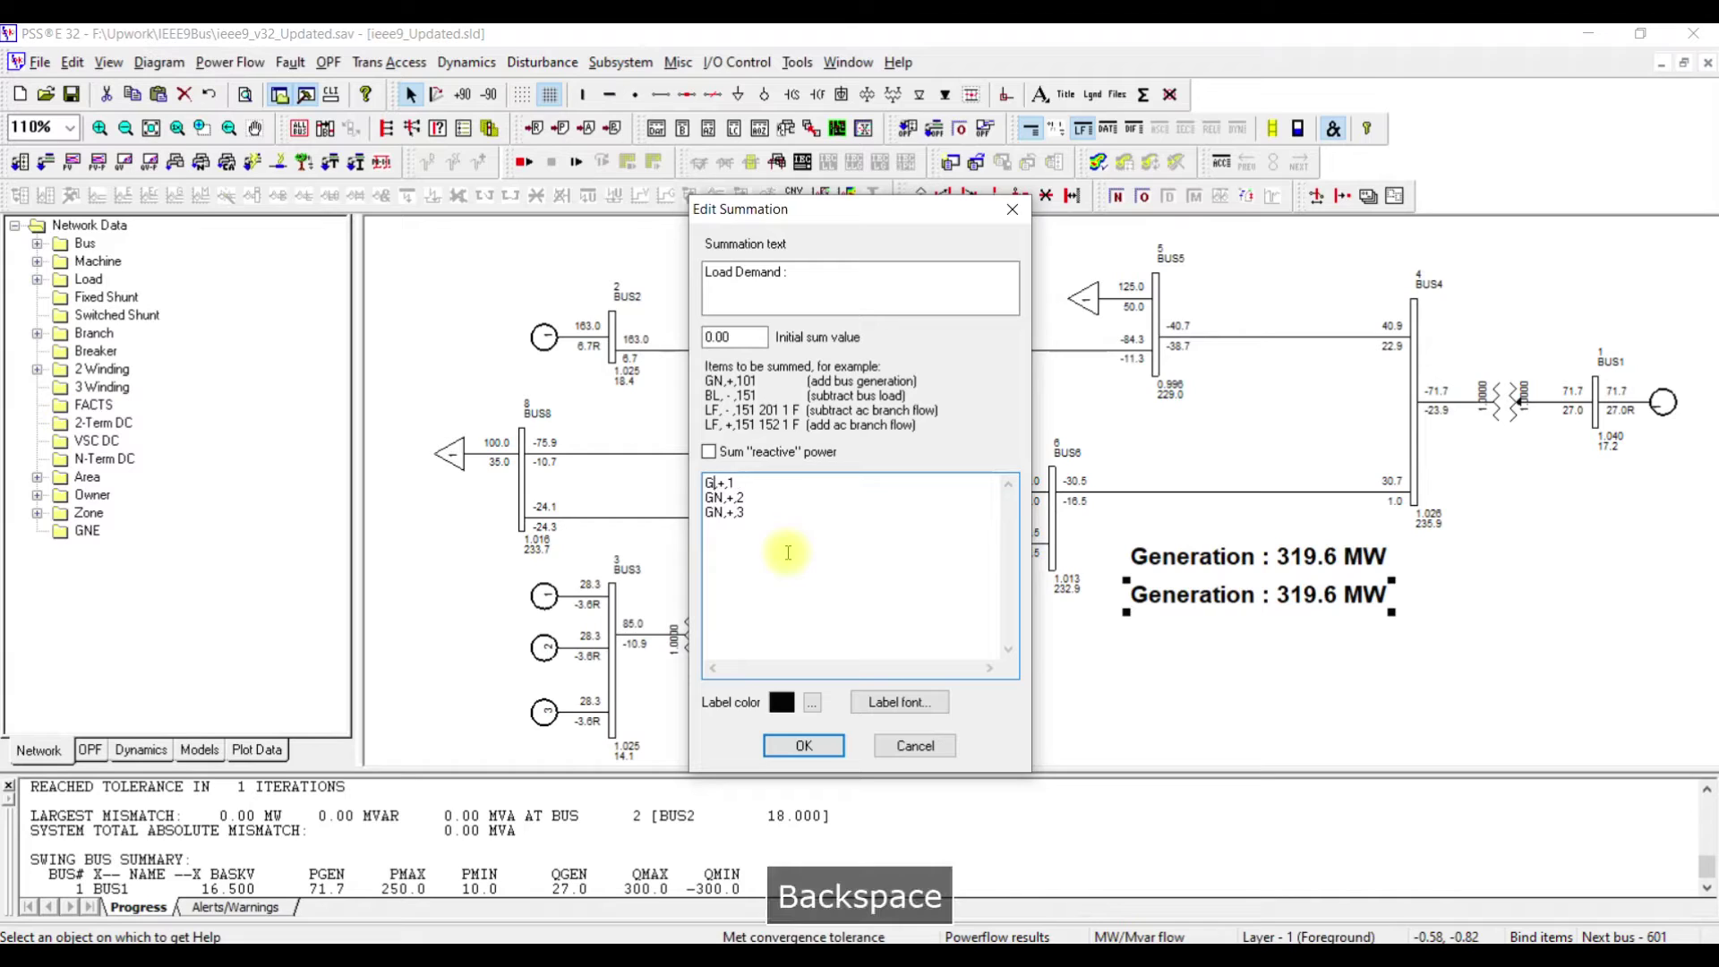
text(BL)
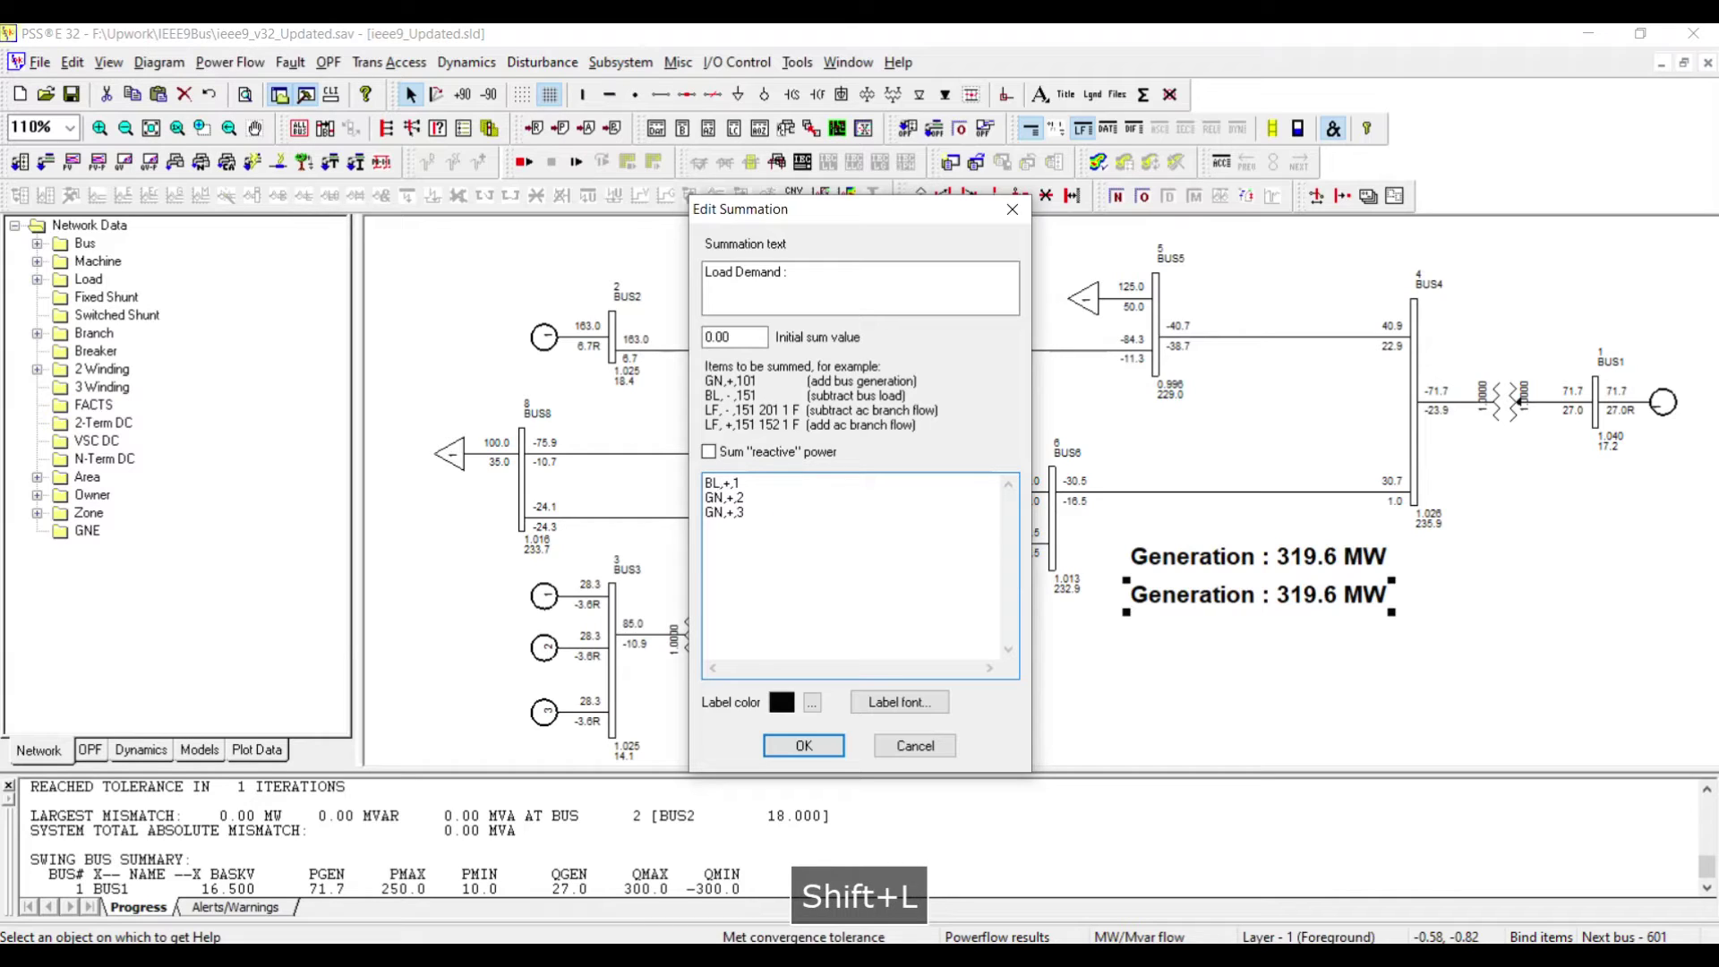
key(Right)
key(shift+Right)
text(5)
- Replace the second item of the Load Demand summation with BL,+,6
key(Down)
key(Left)
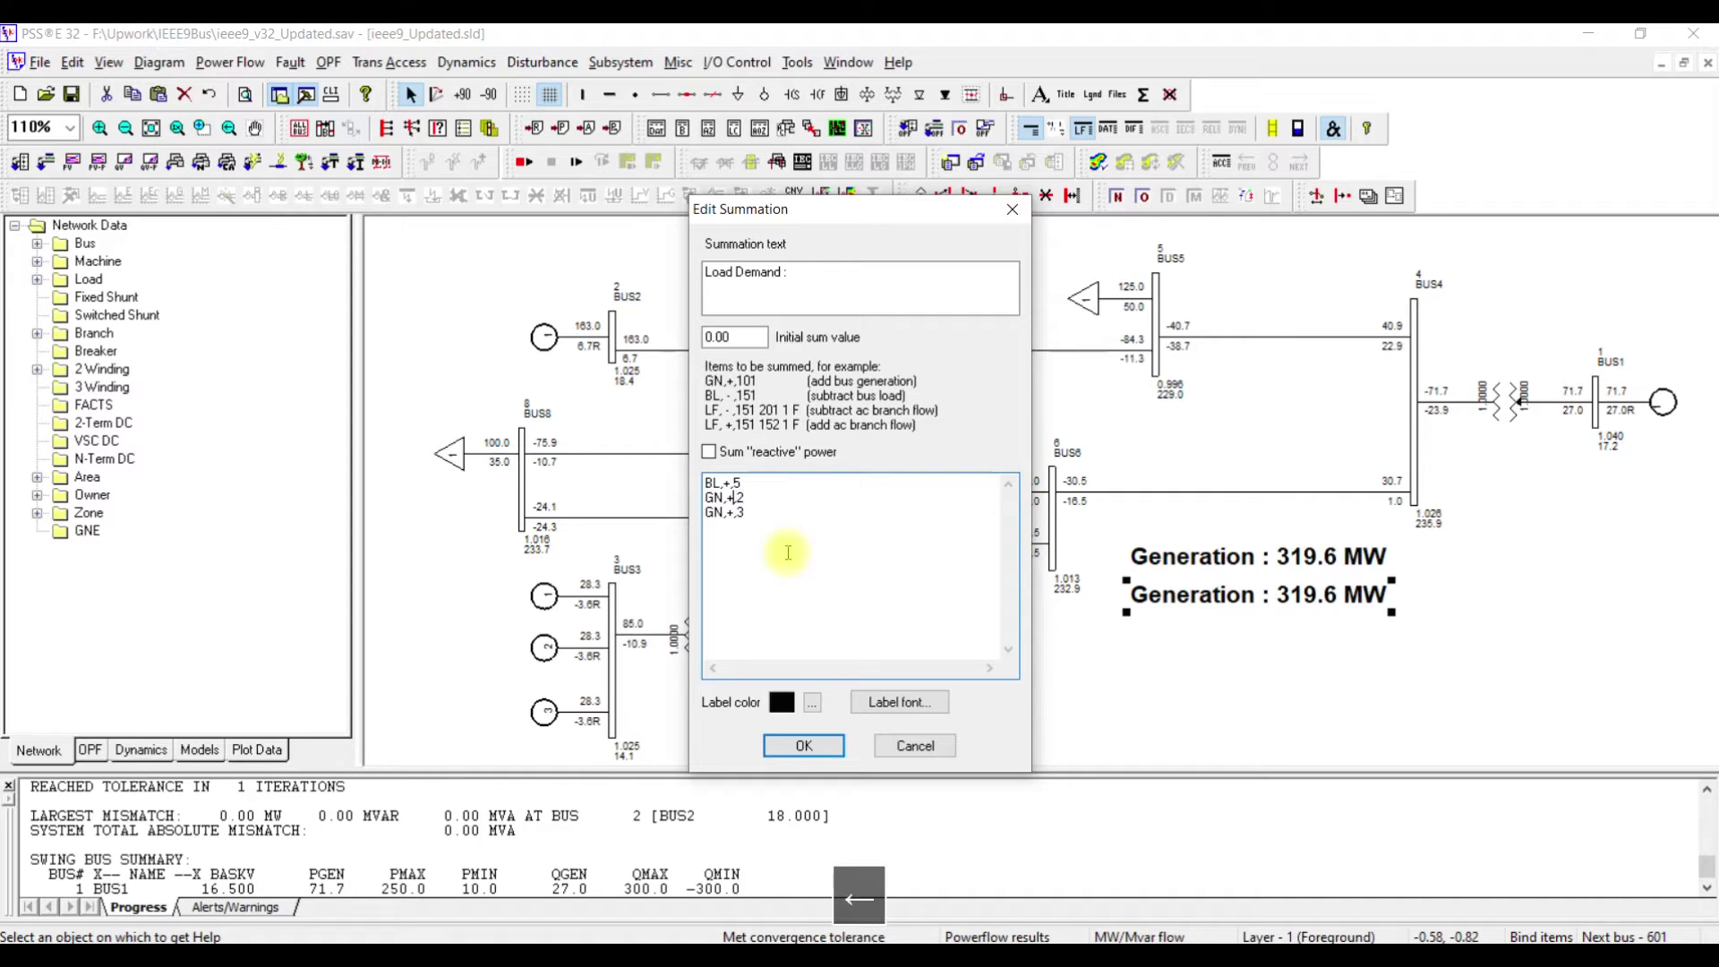
key(shift+Left)
key(shift+Left)
text(BL)
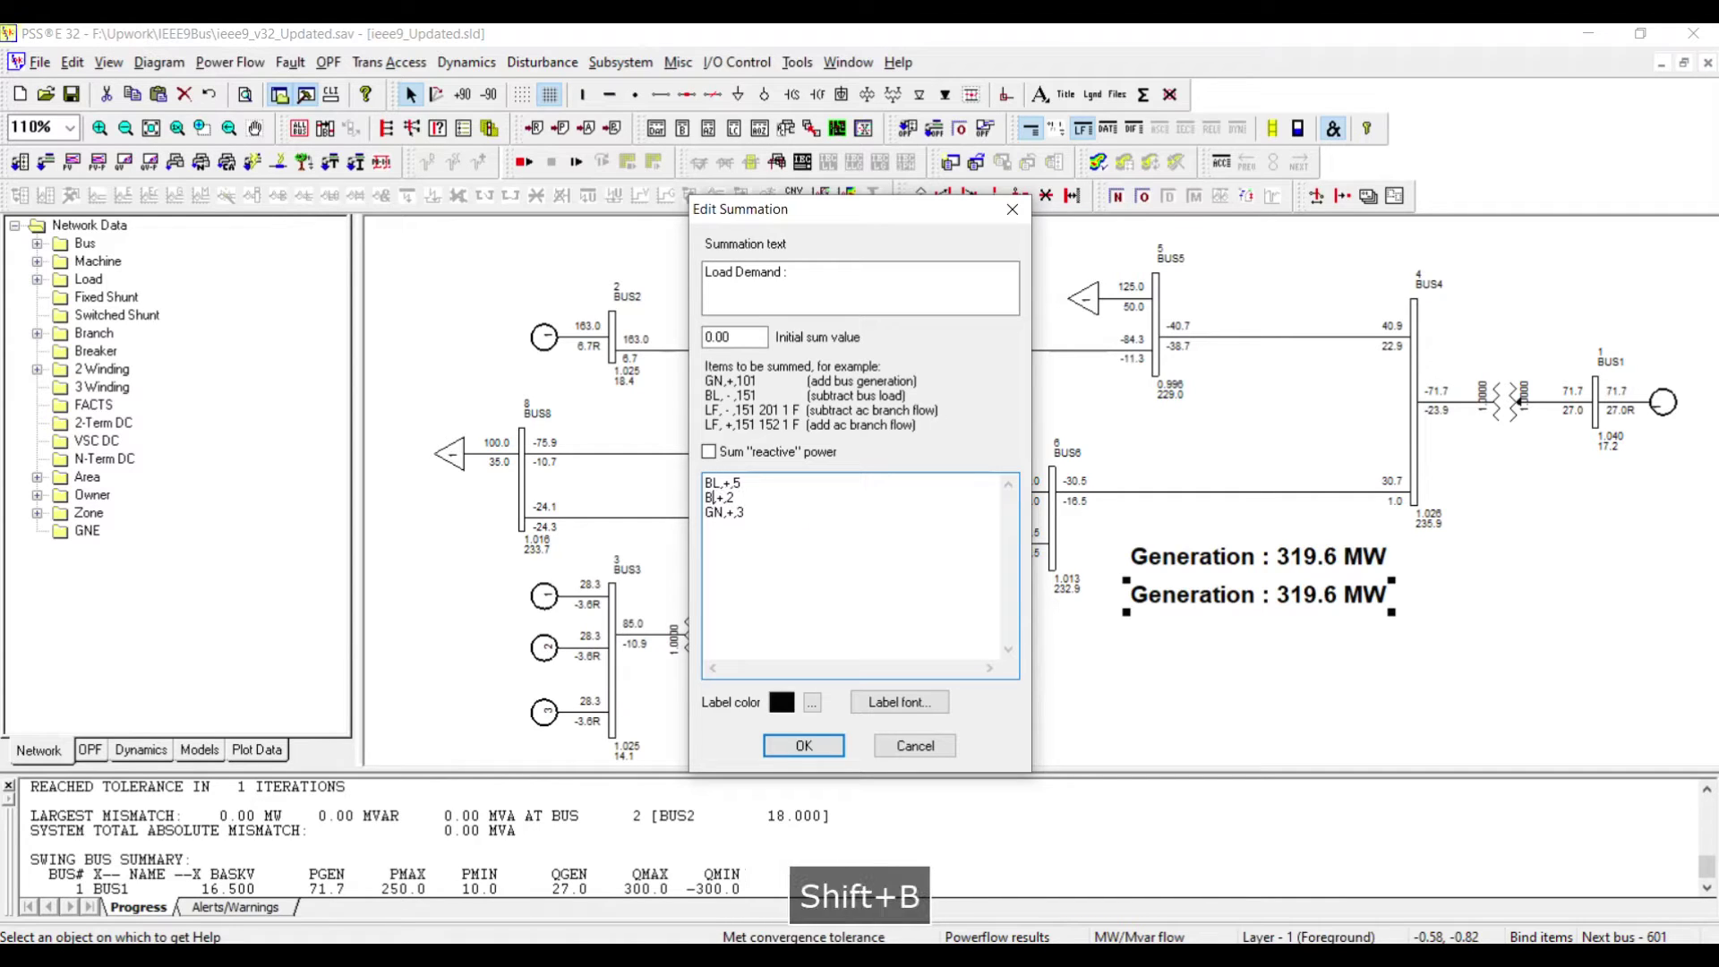
key(Right)
key(shift+Right)
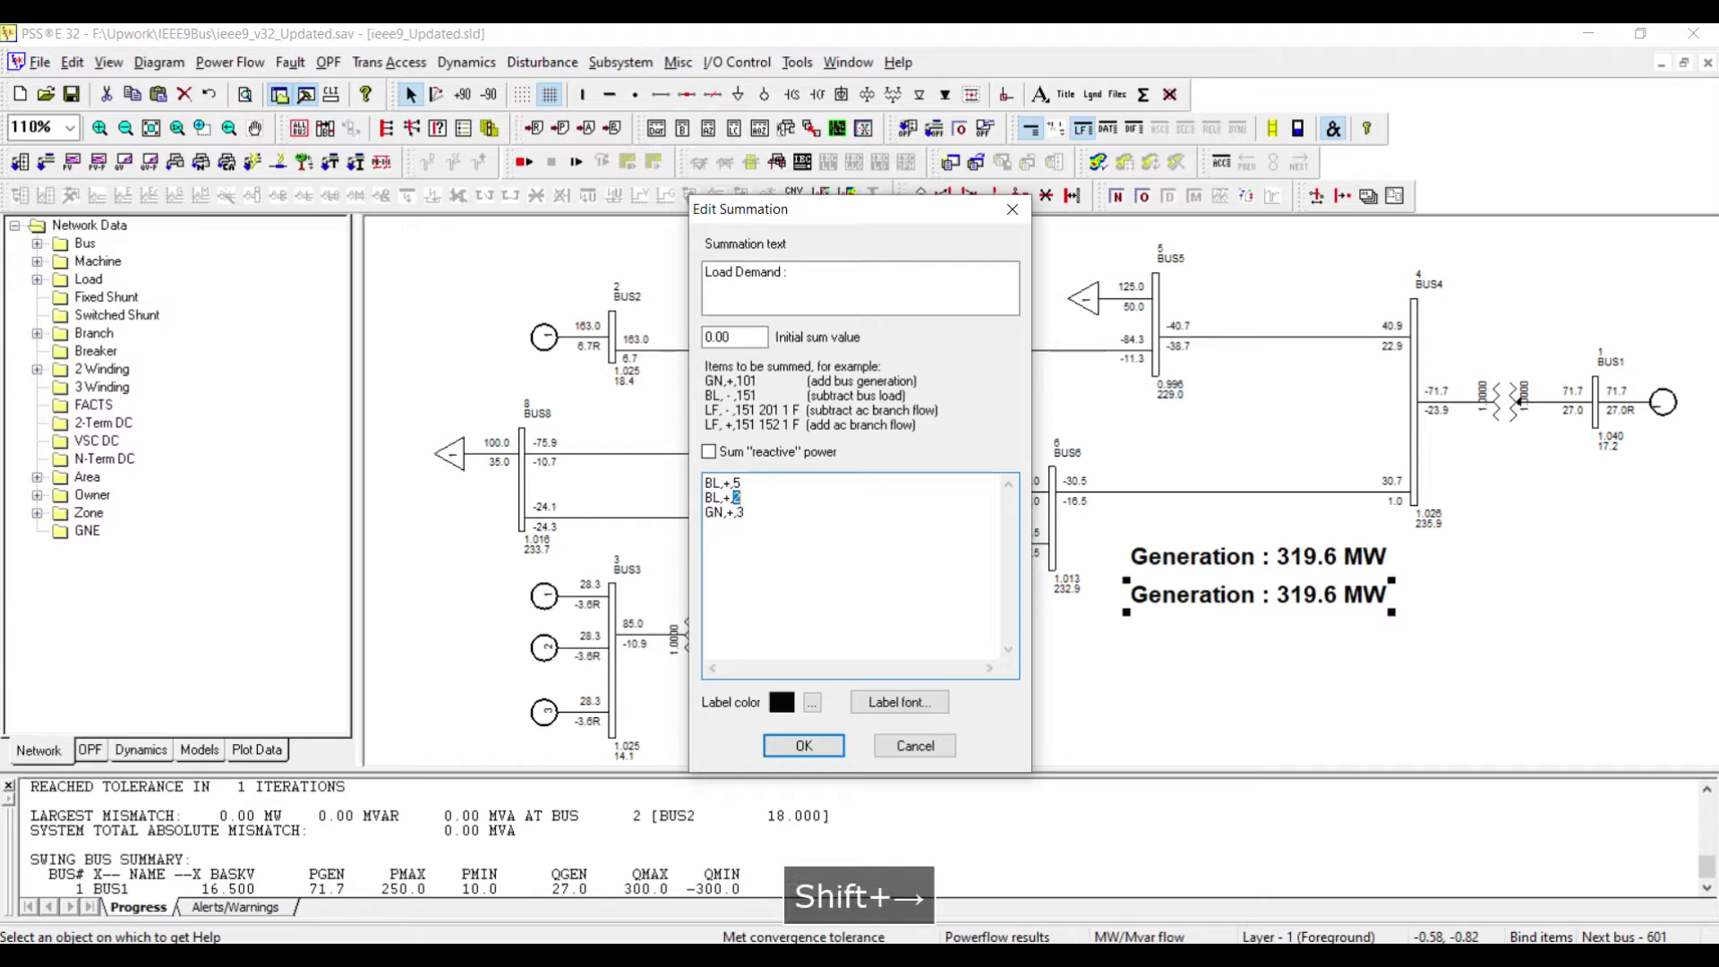
text(6)
- Replace the third item of the Load Demand summation with BL,+,8 and apply the edited summation to the diagram
key(Down)
key(Left)
key(shift+Left)
key(shift+Left)
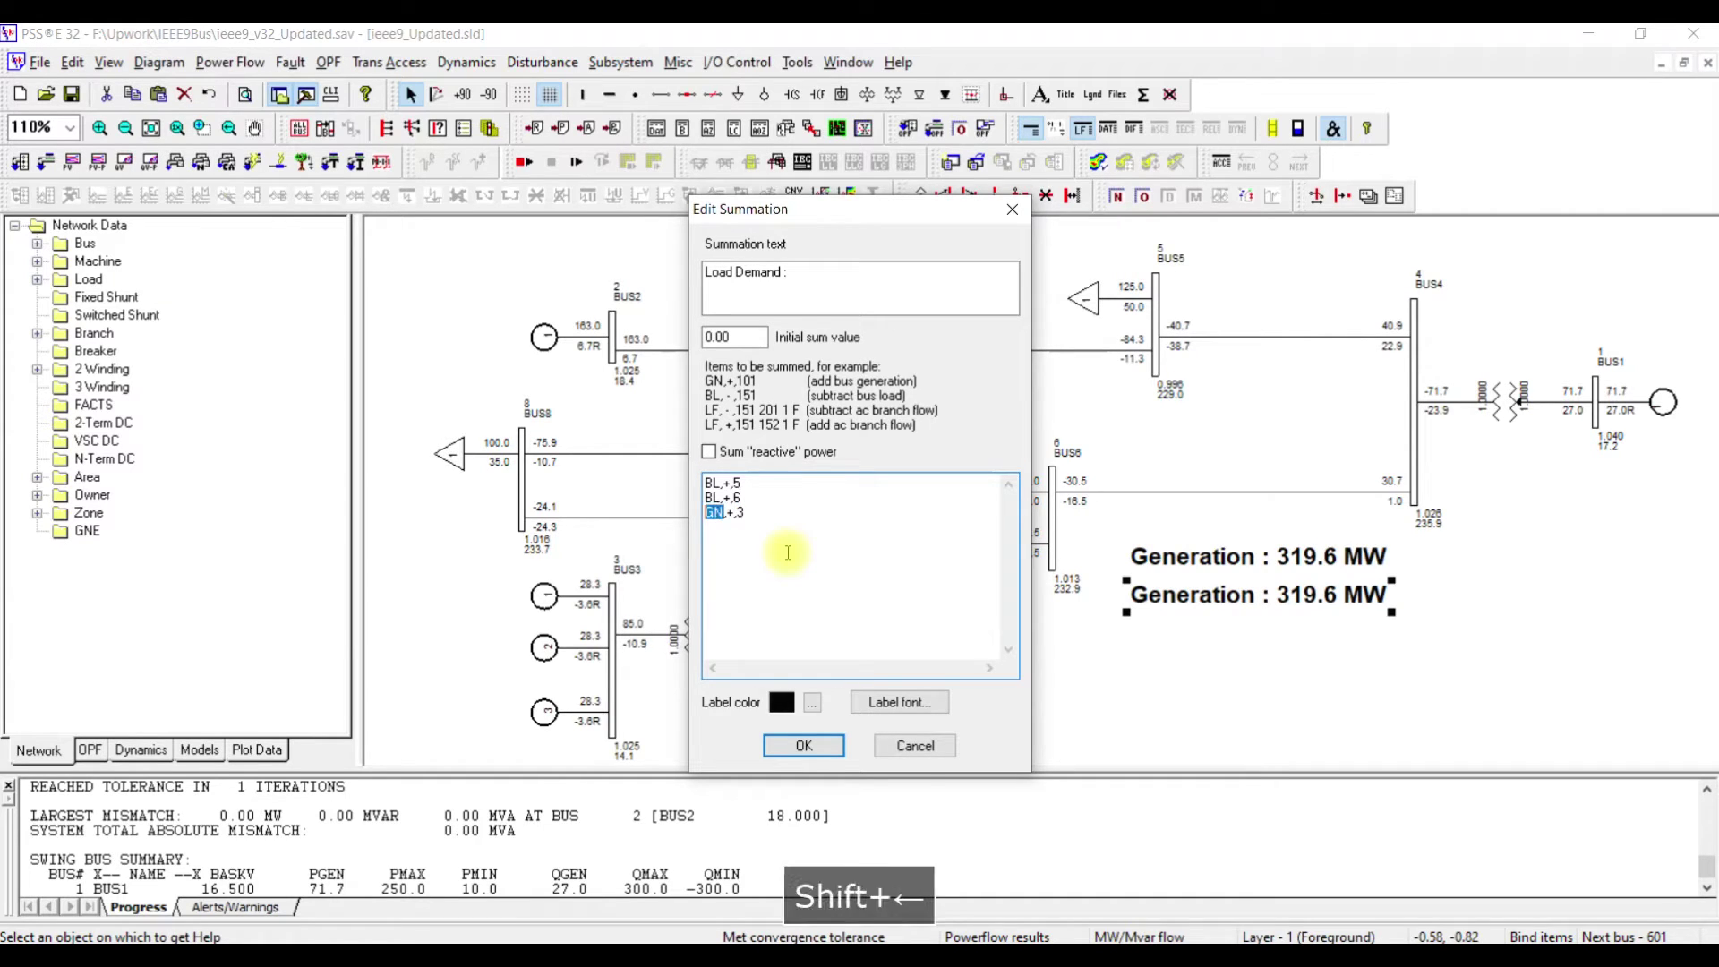
text(BL)
key(Right)
key(Right)
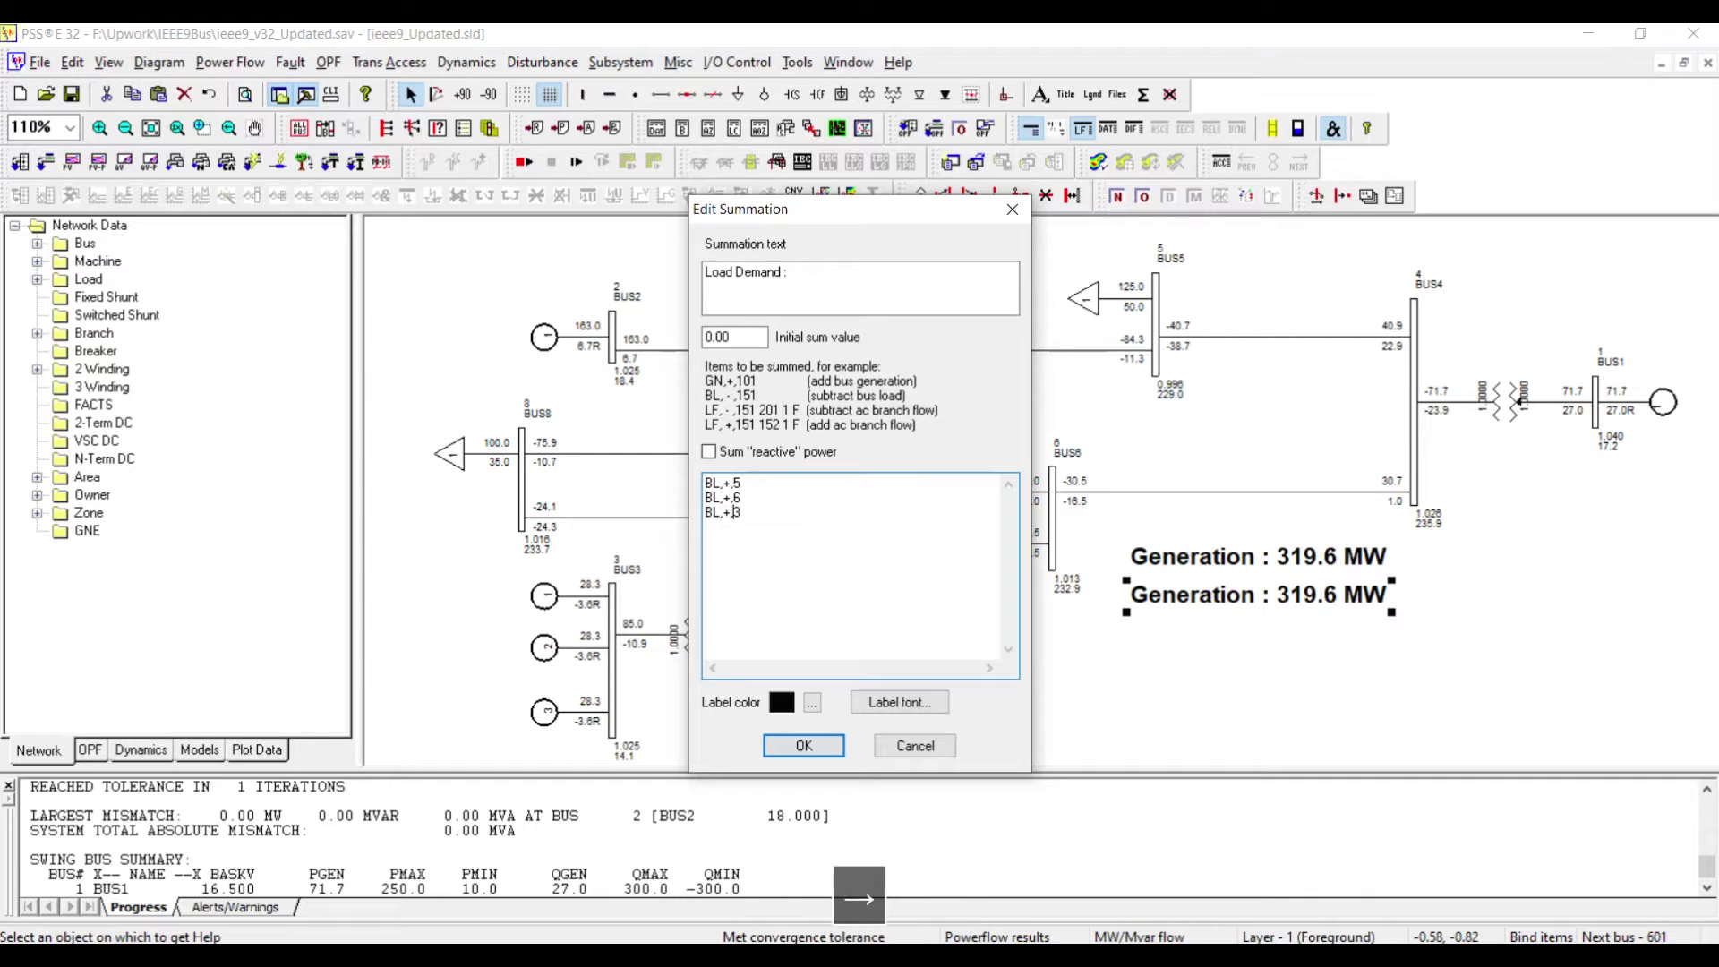
key(shift+Right)
text(8)
click(804, 745)
click(1269, 654)
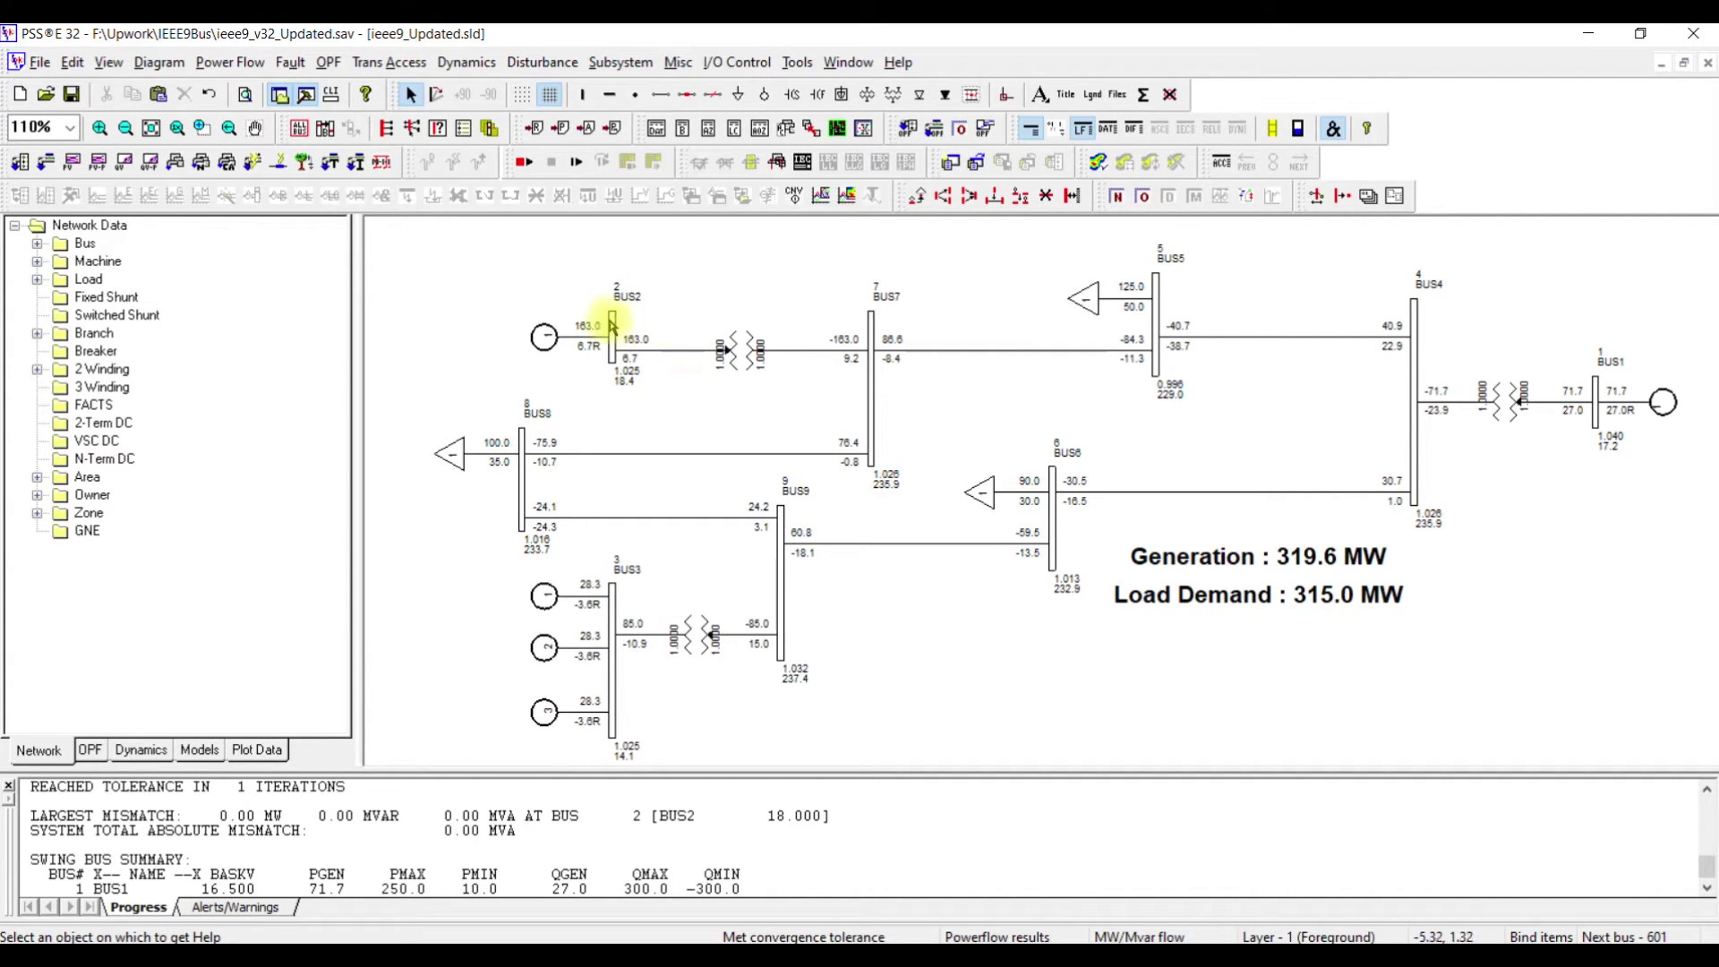
- Save the updated single-line diagram
mouse_move(612, 327)
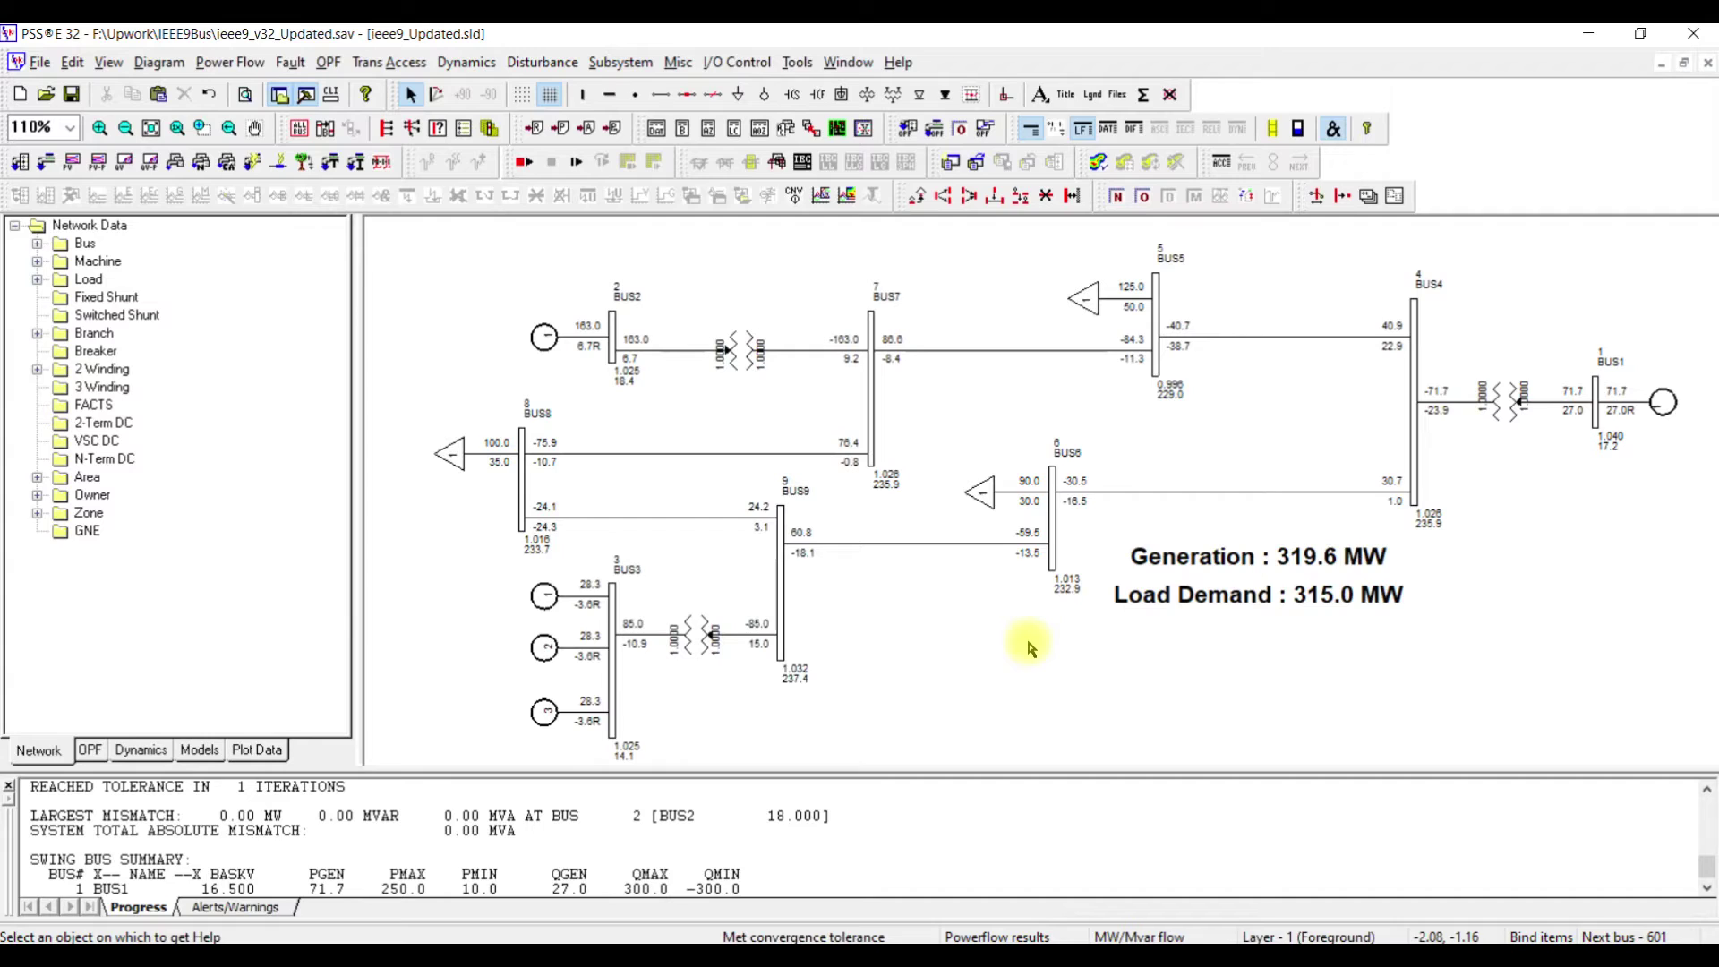
key(ctrl+s)
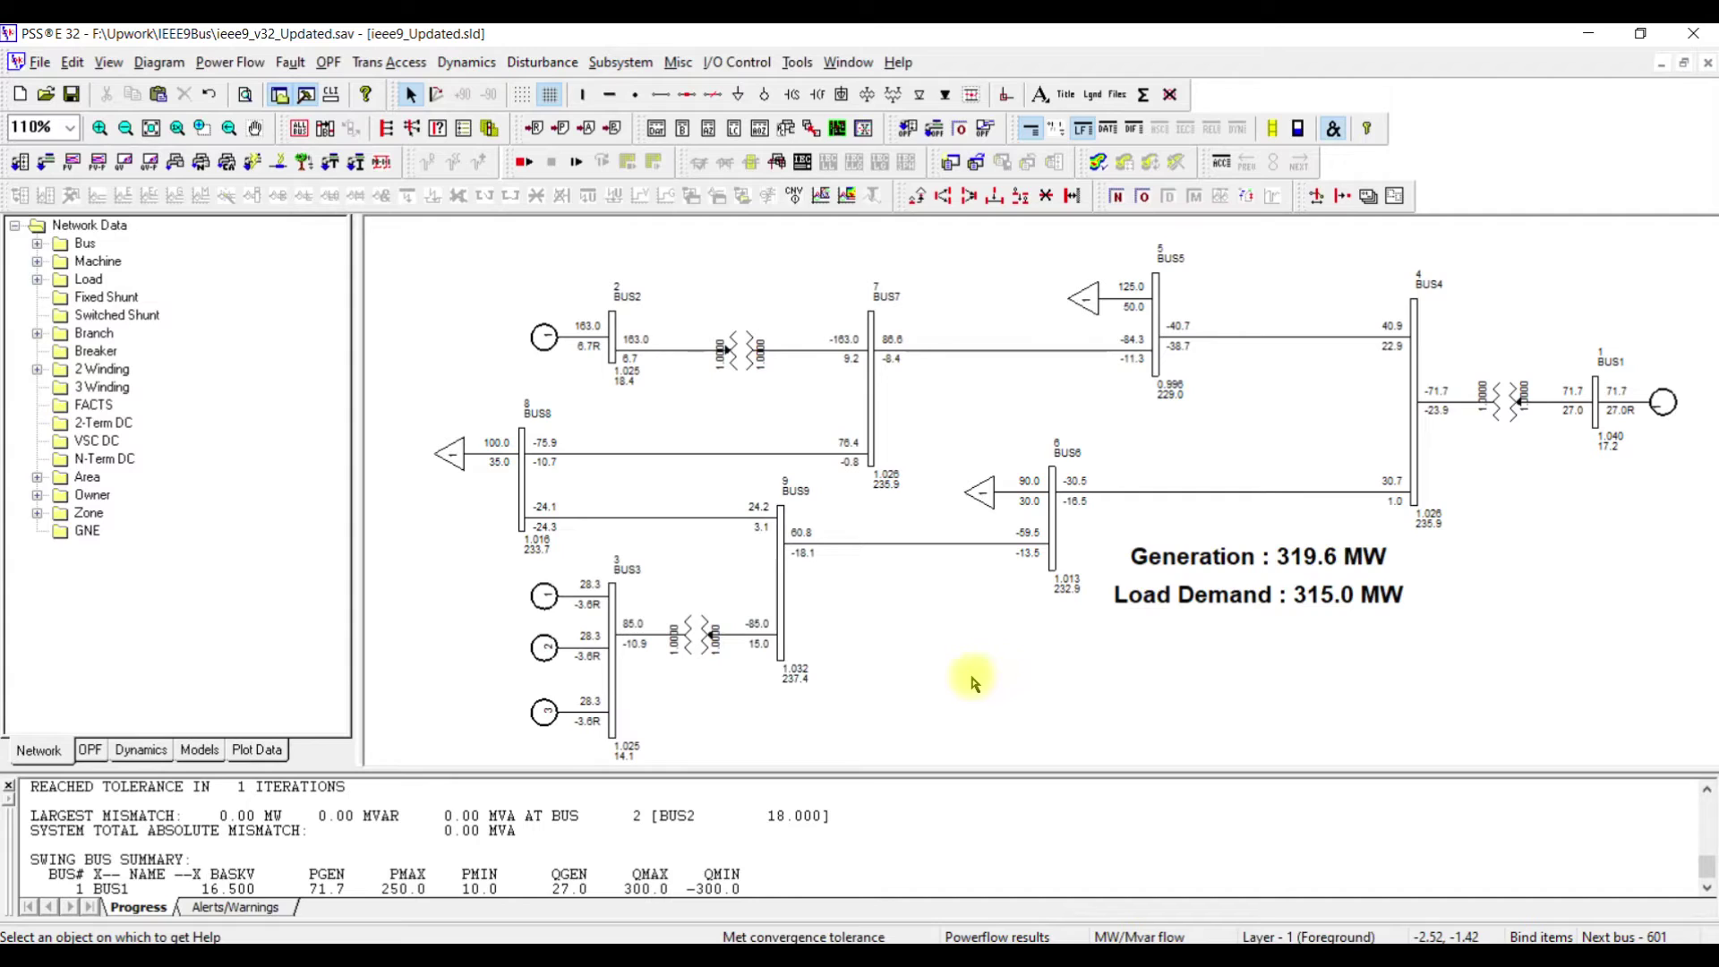
- Convert the generators using ZSORCE machine impedance and convert the constant MVA loads at all buses
click(234, 65)
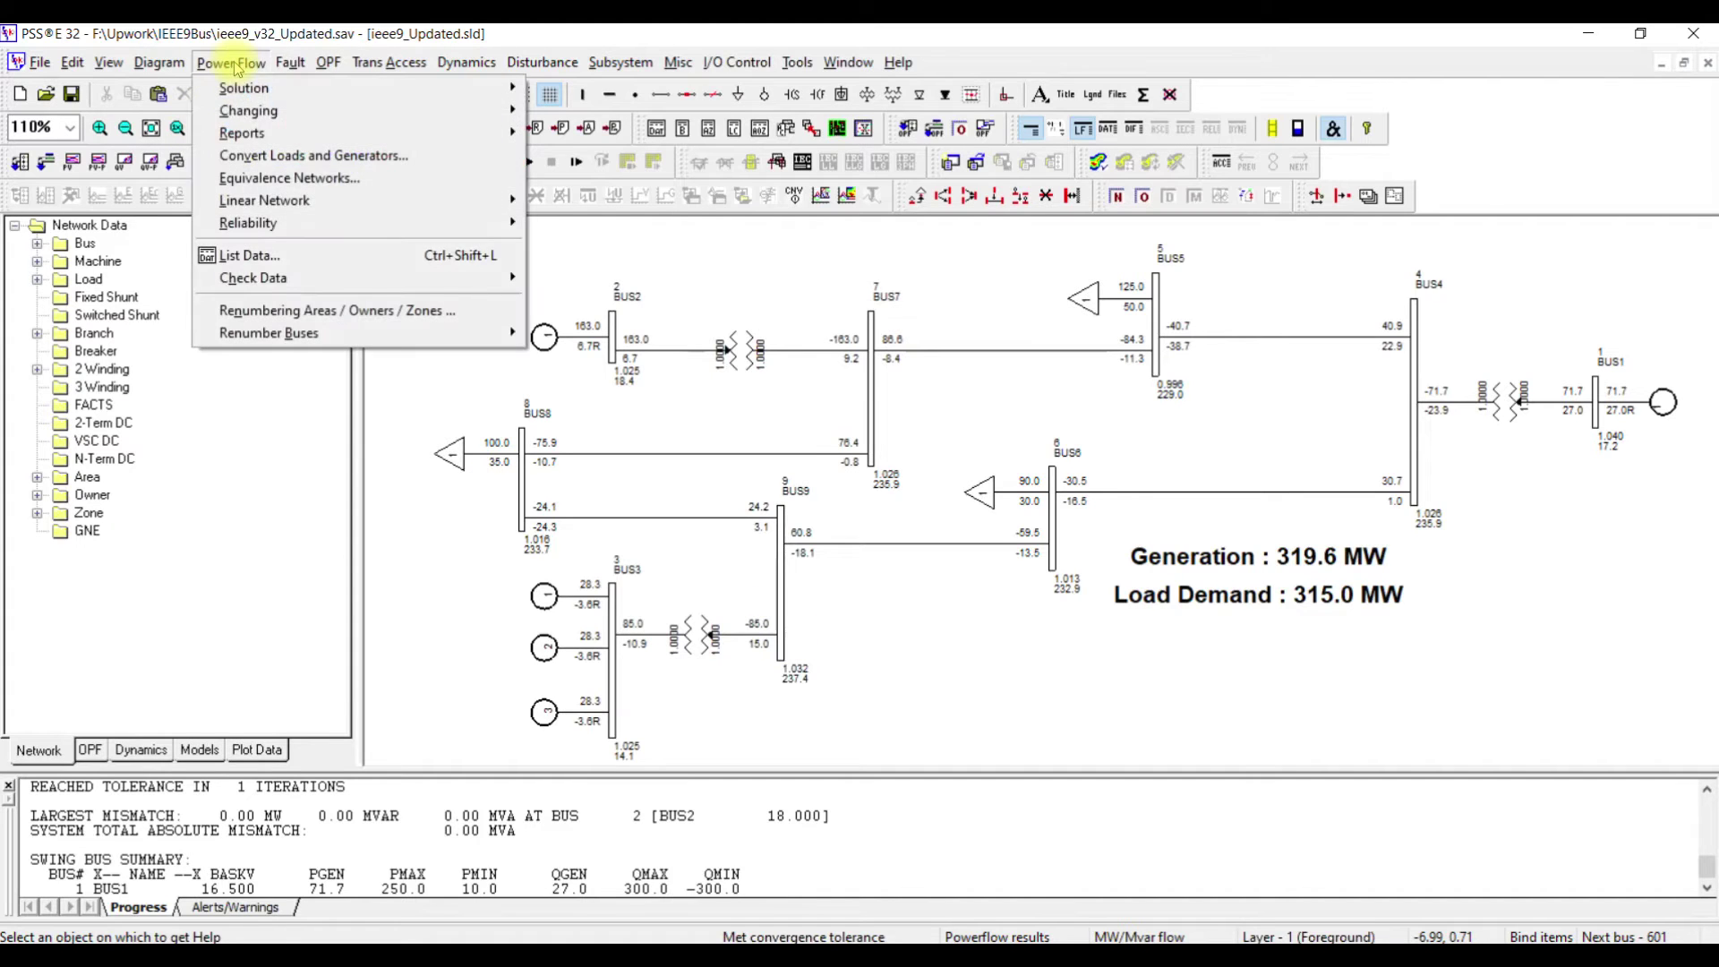
click(296, 157)
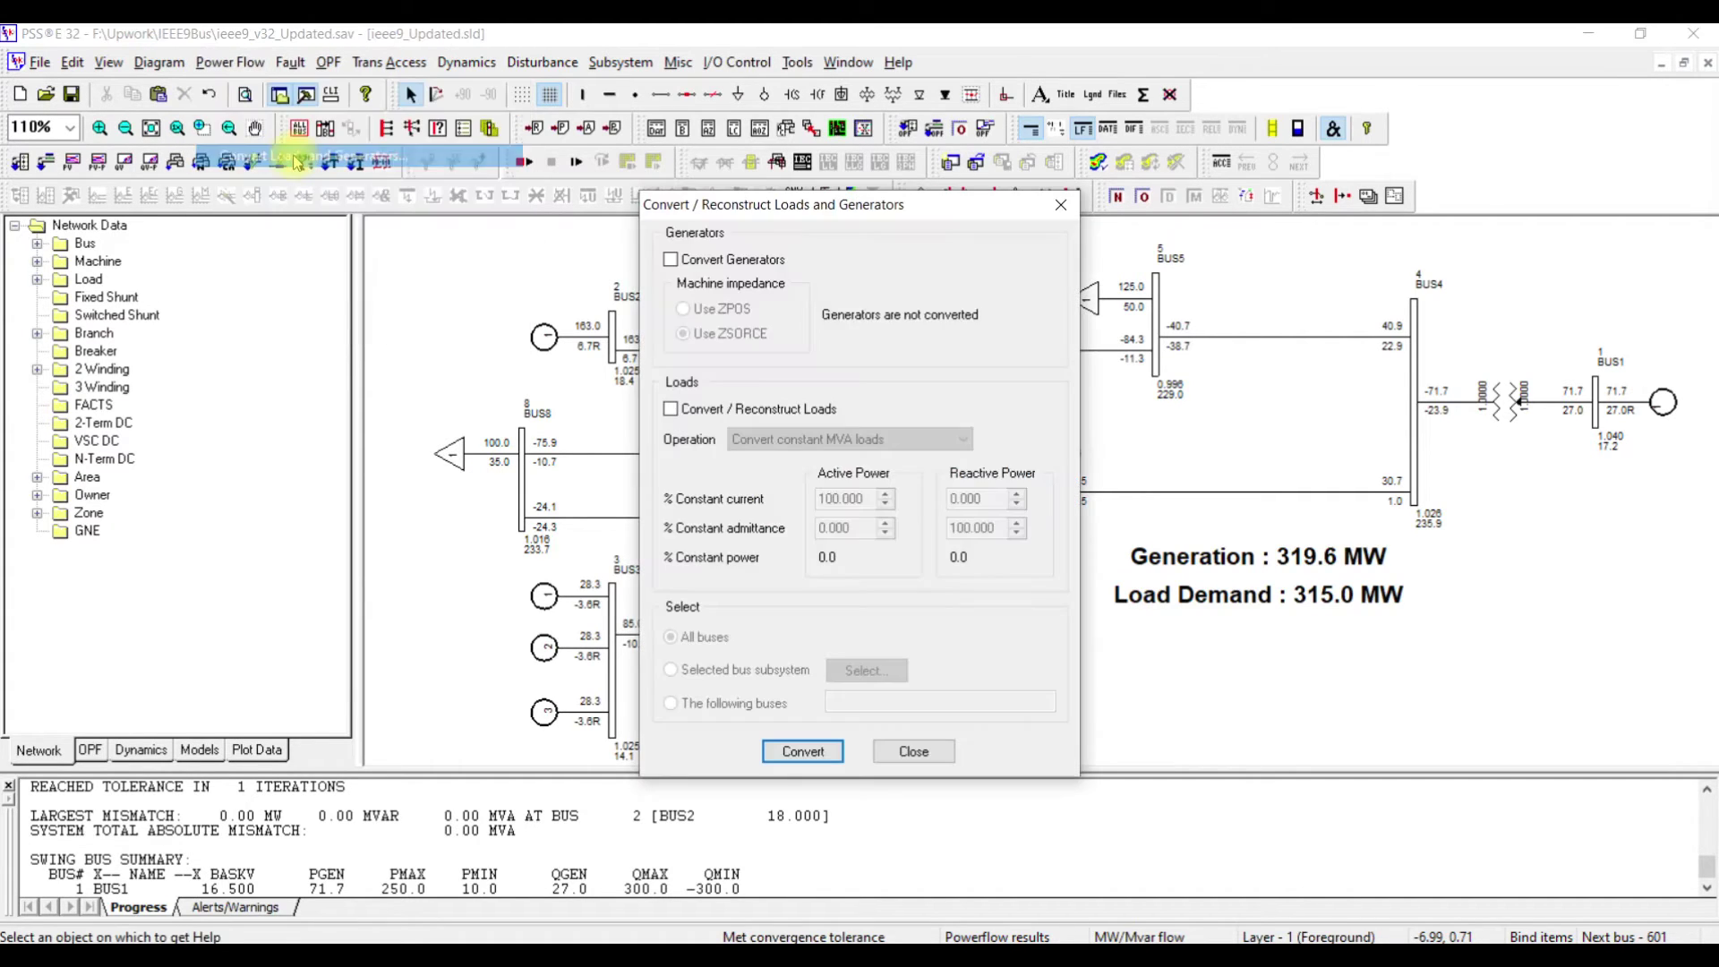
click(697, 263)
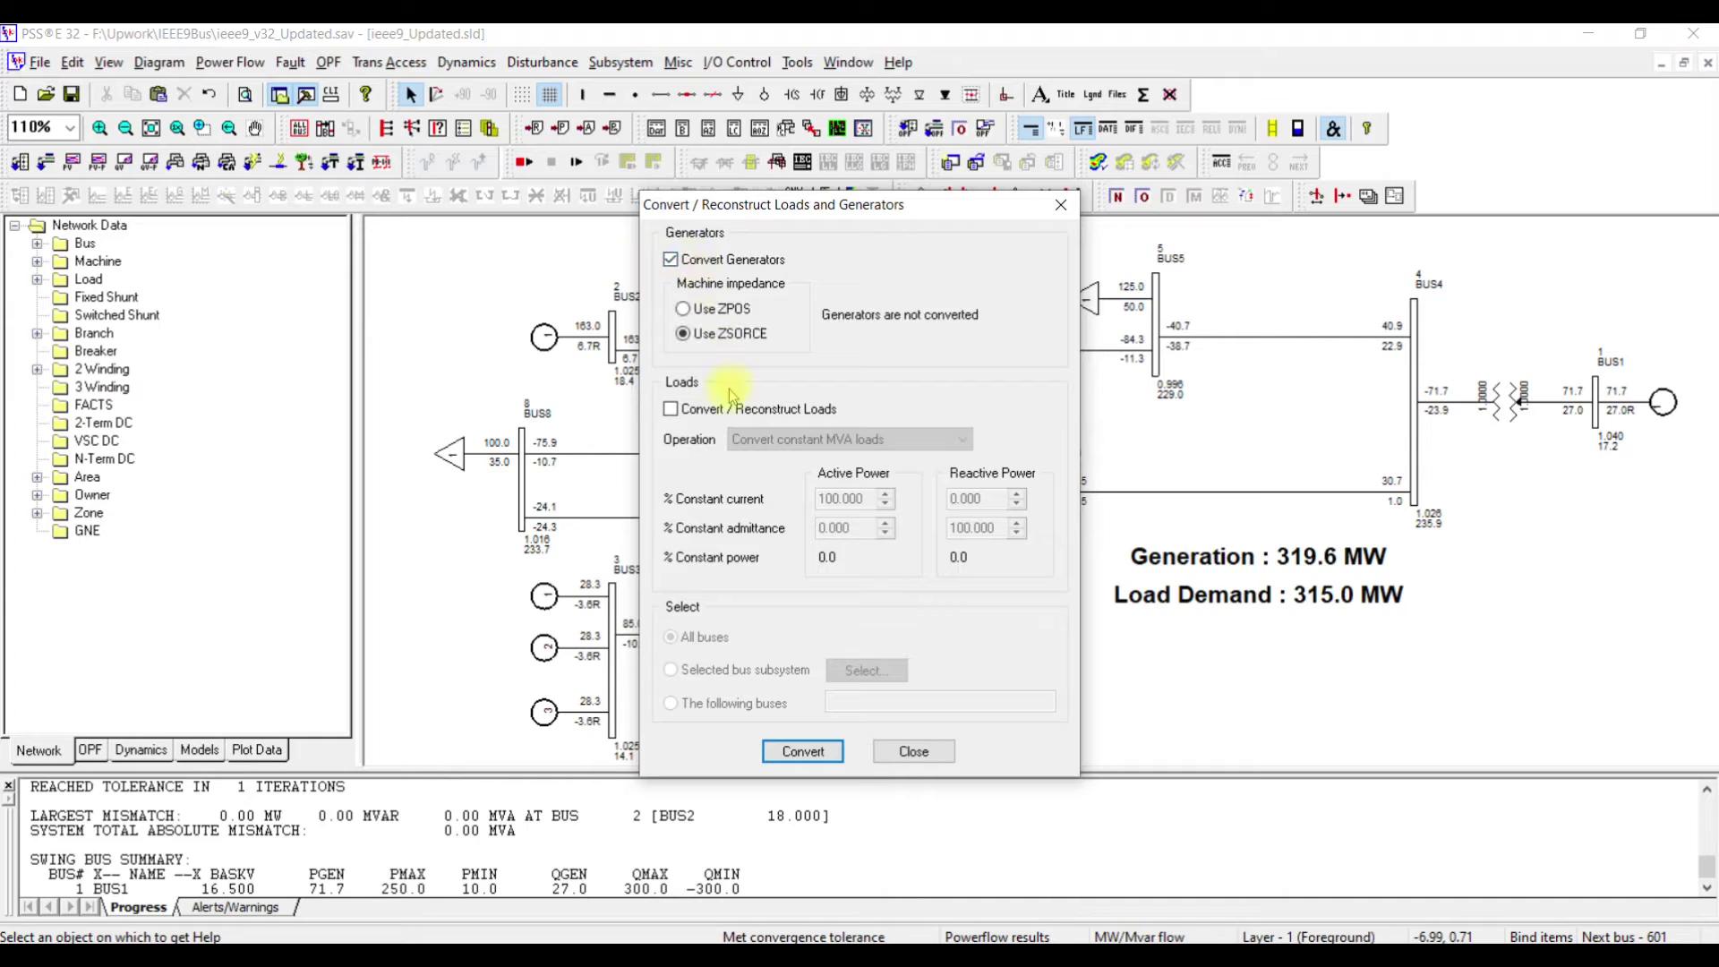
click(725, 412)
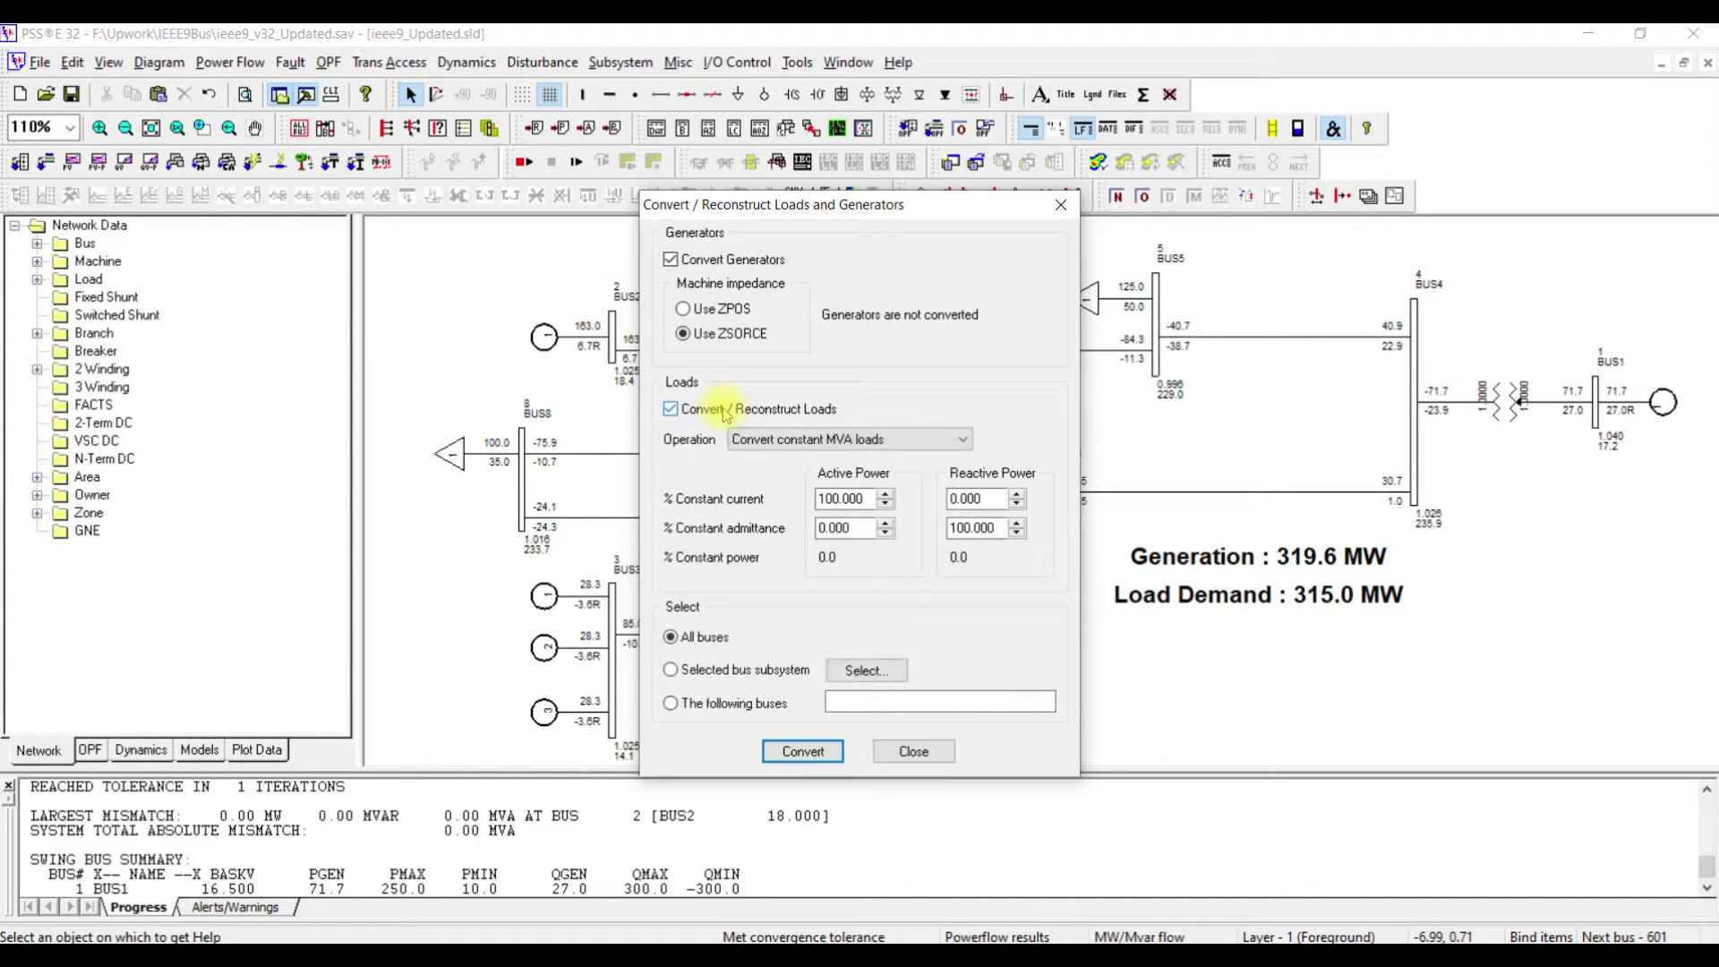
click(799, 753)
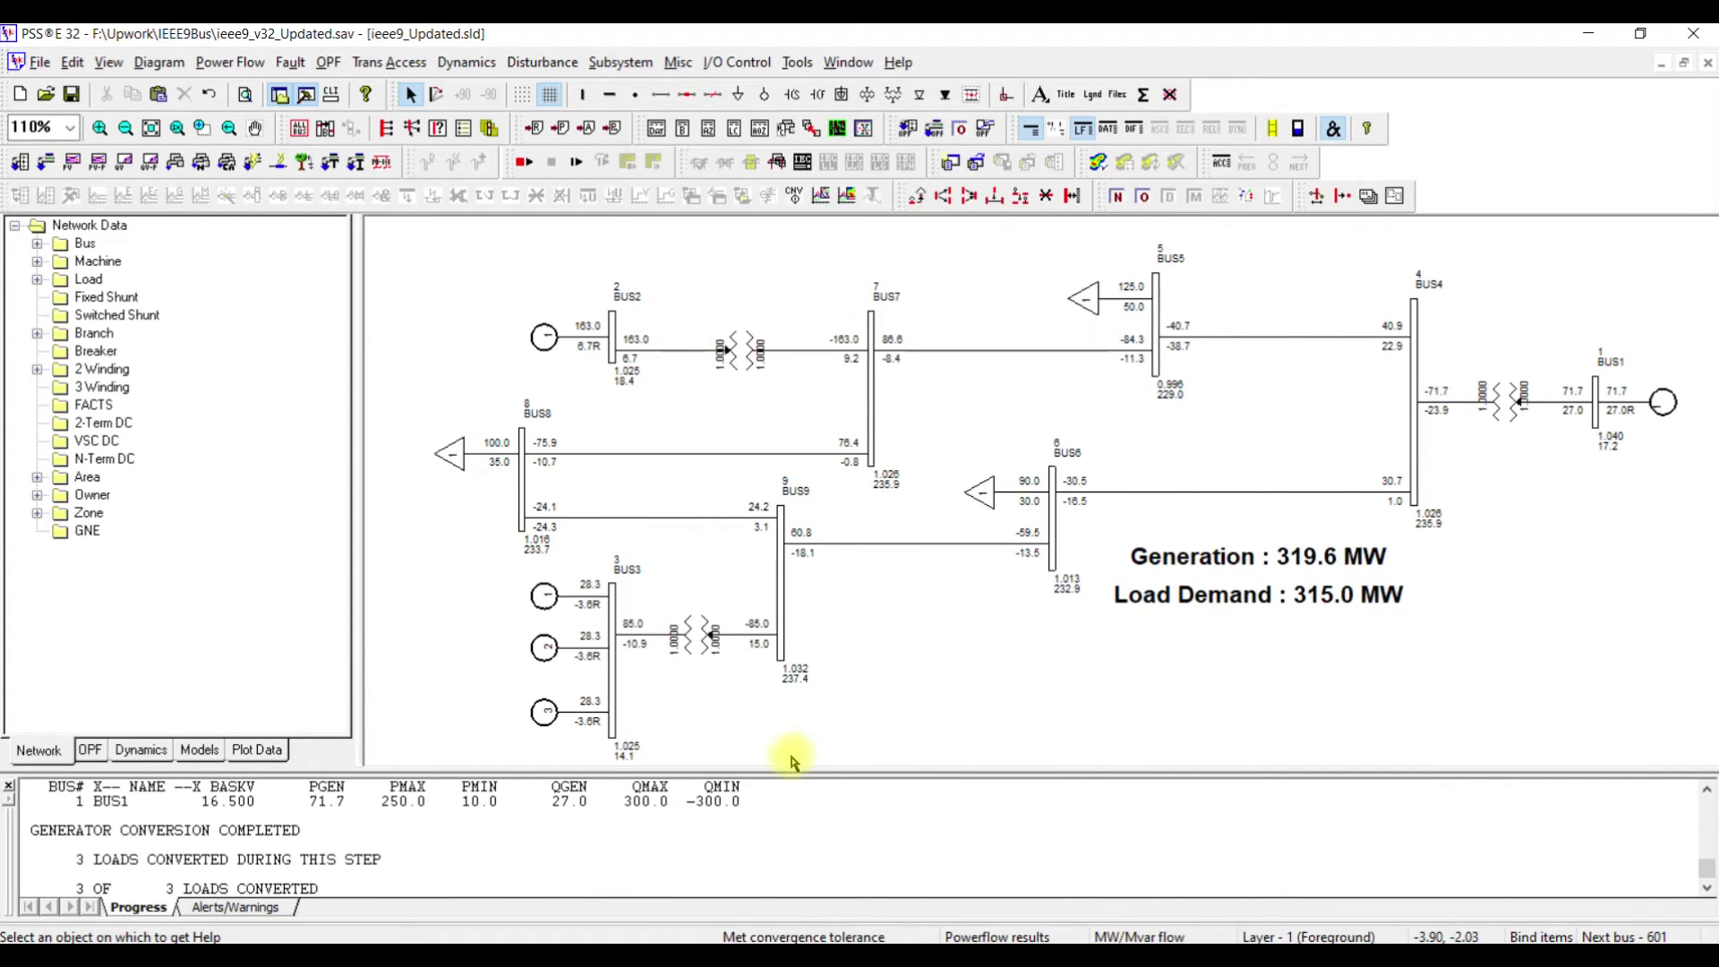
- Order the network for matrix operations (ORDR), assuming all branches are in-service
click(231, 61)
mouse_move(339, 92)
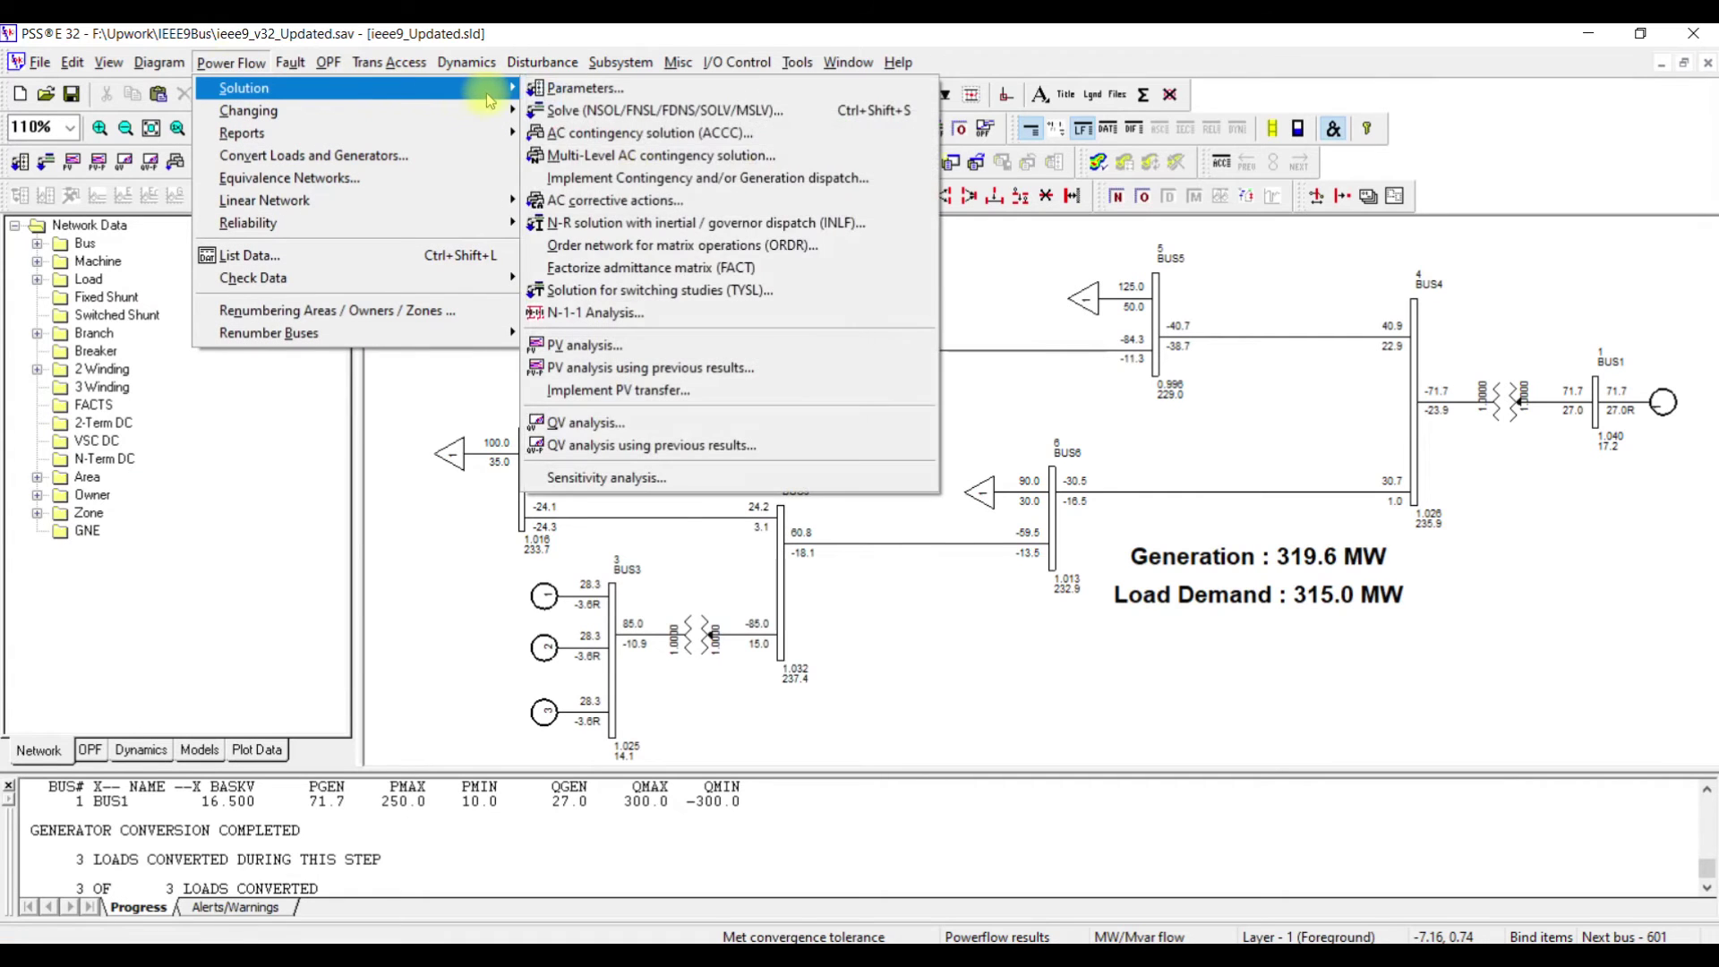
click(782, 255)
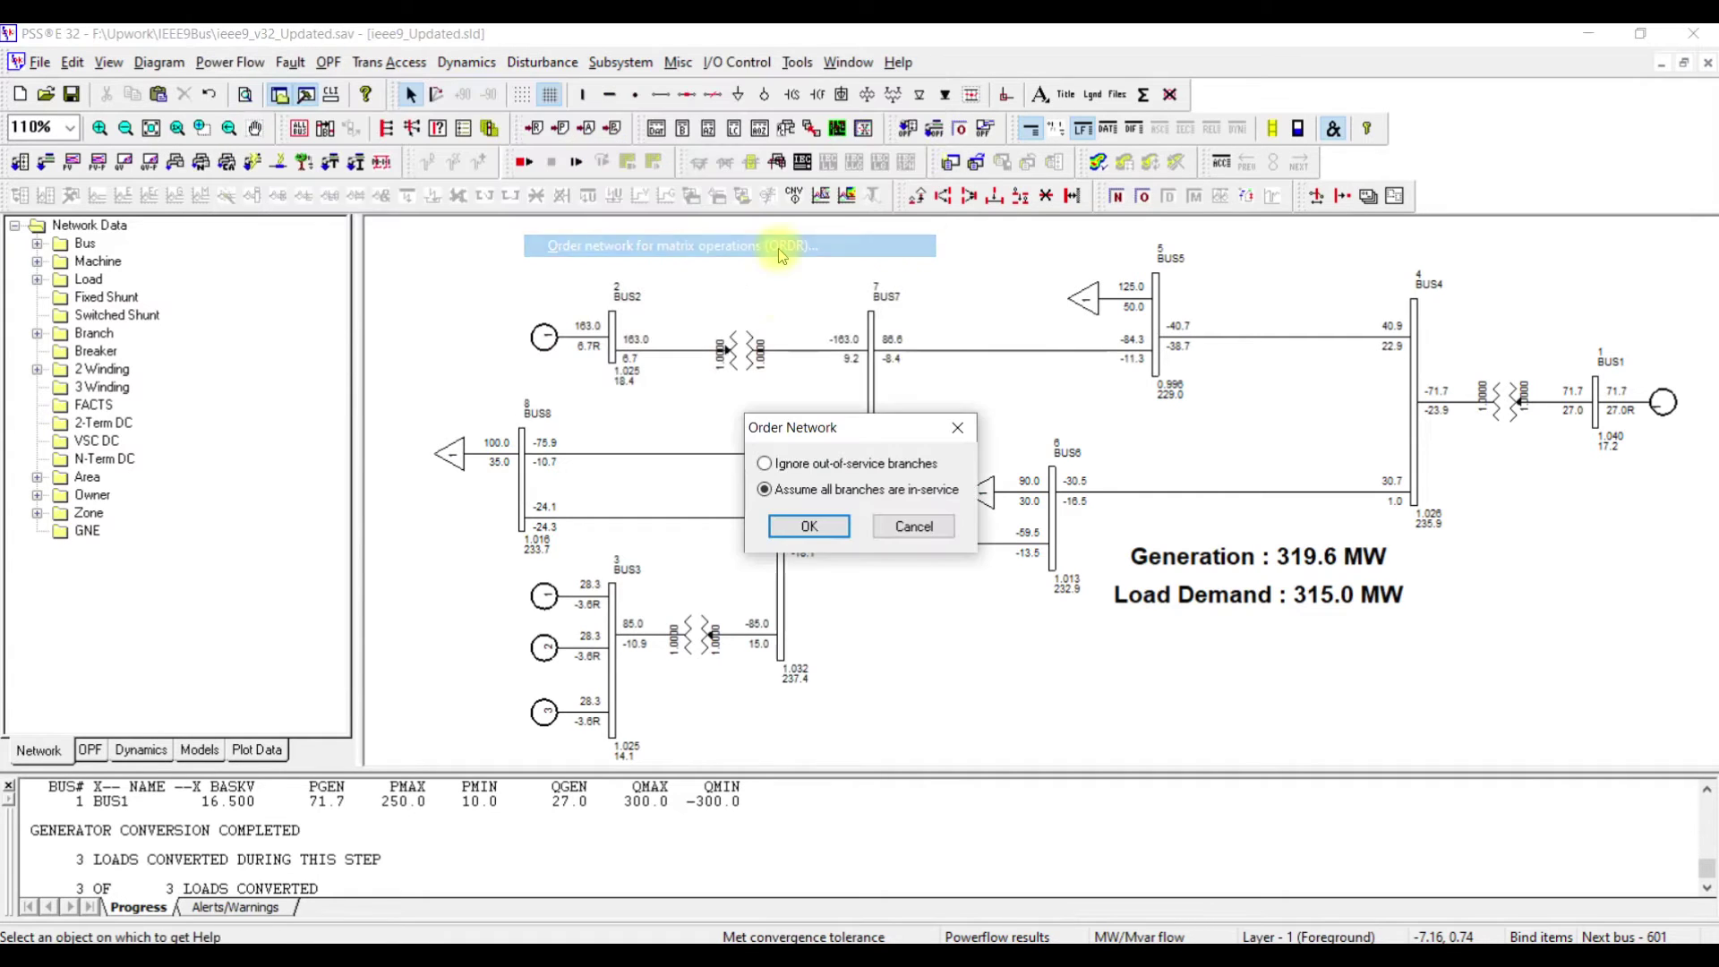
click(828, 531)
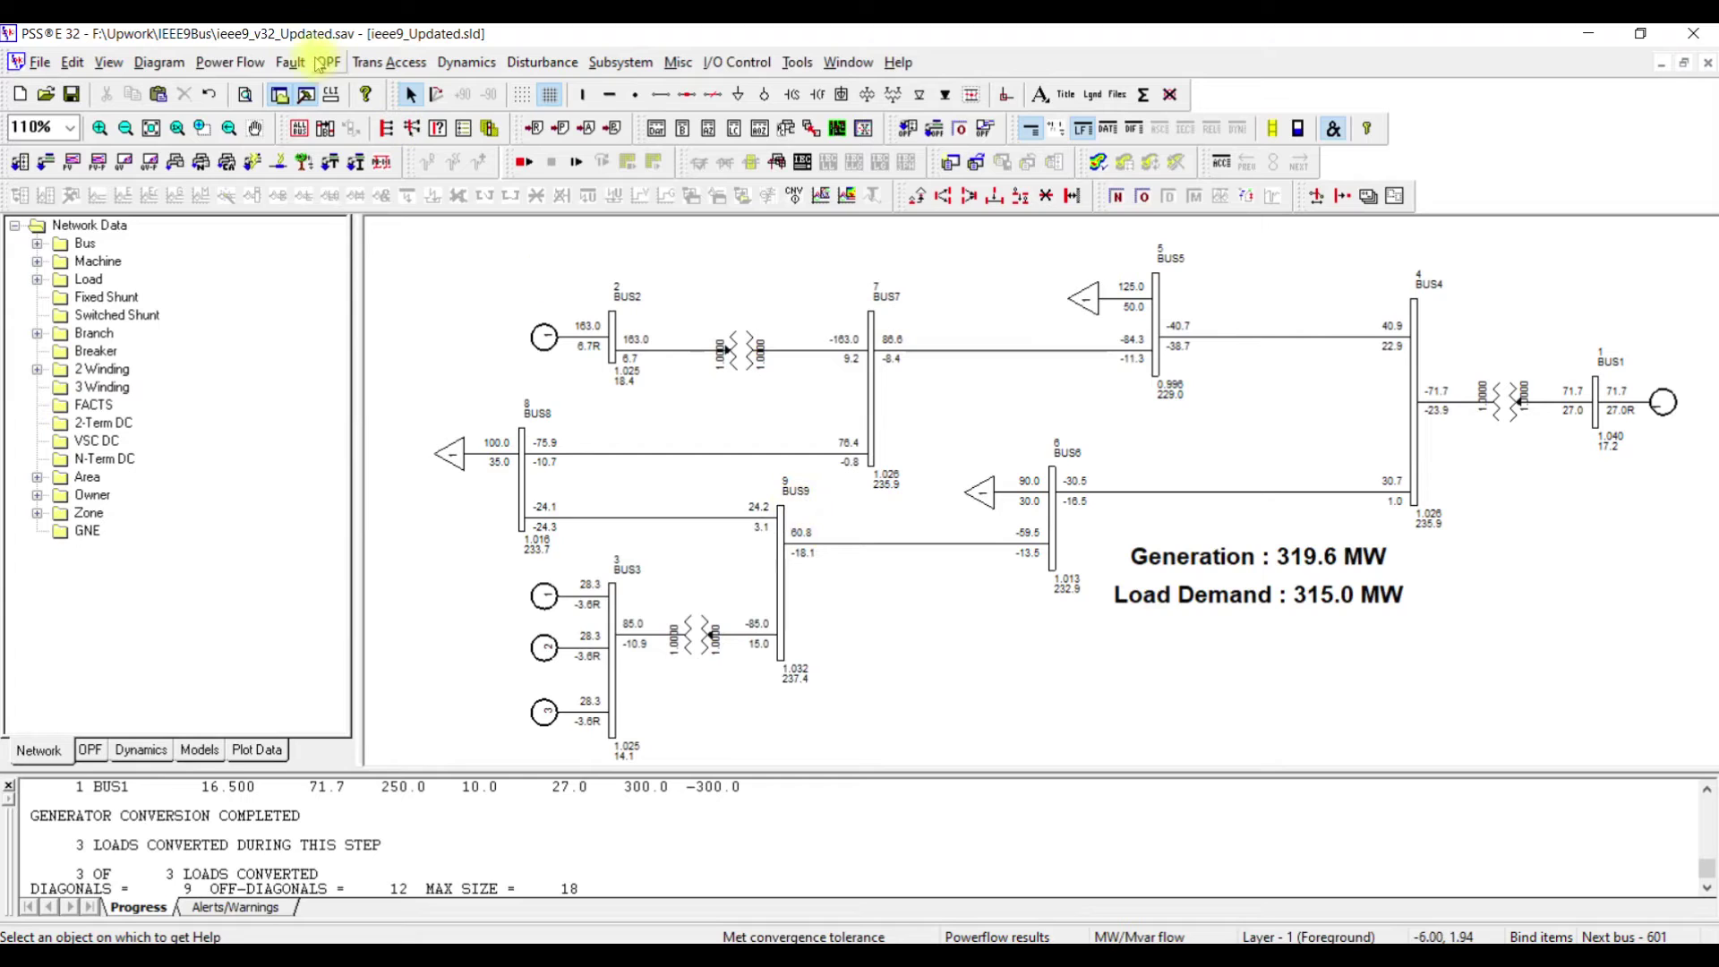
- Run the solution for switching studies (TYSL) with the voltage vector as start point and factorization before the solution
click(235, 62)
mouse_move(382, 99)
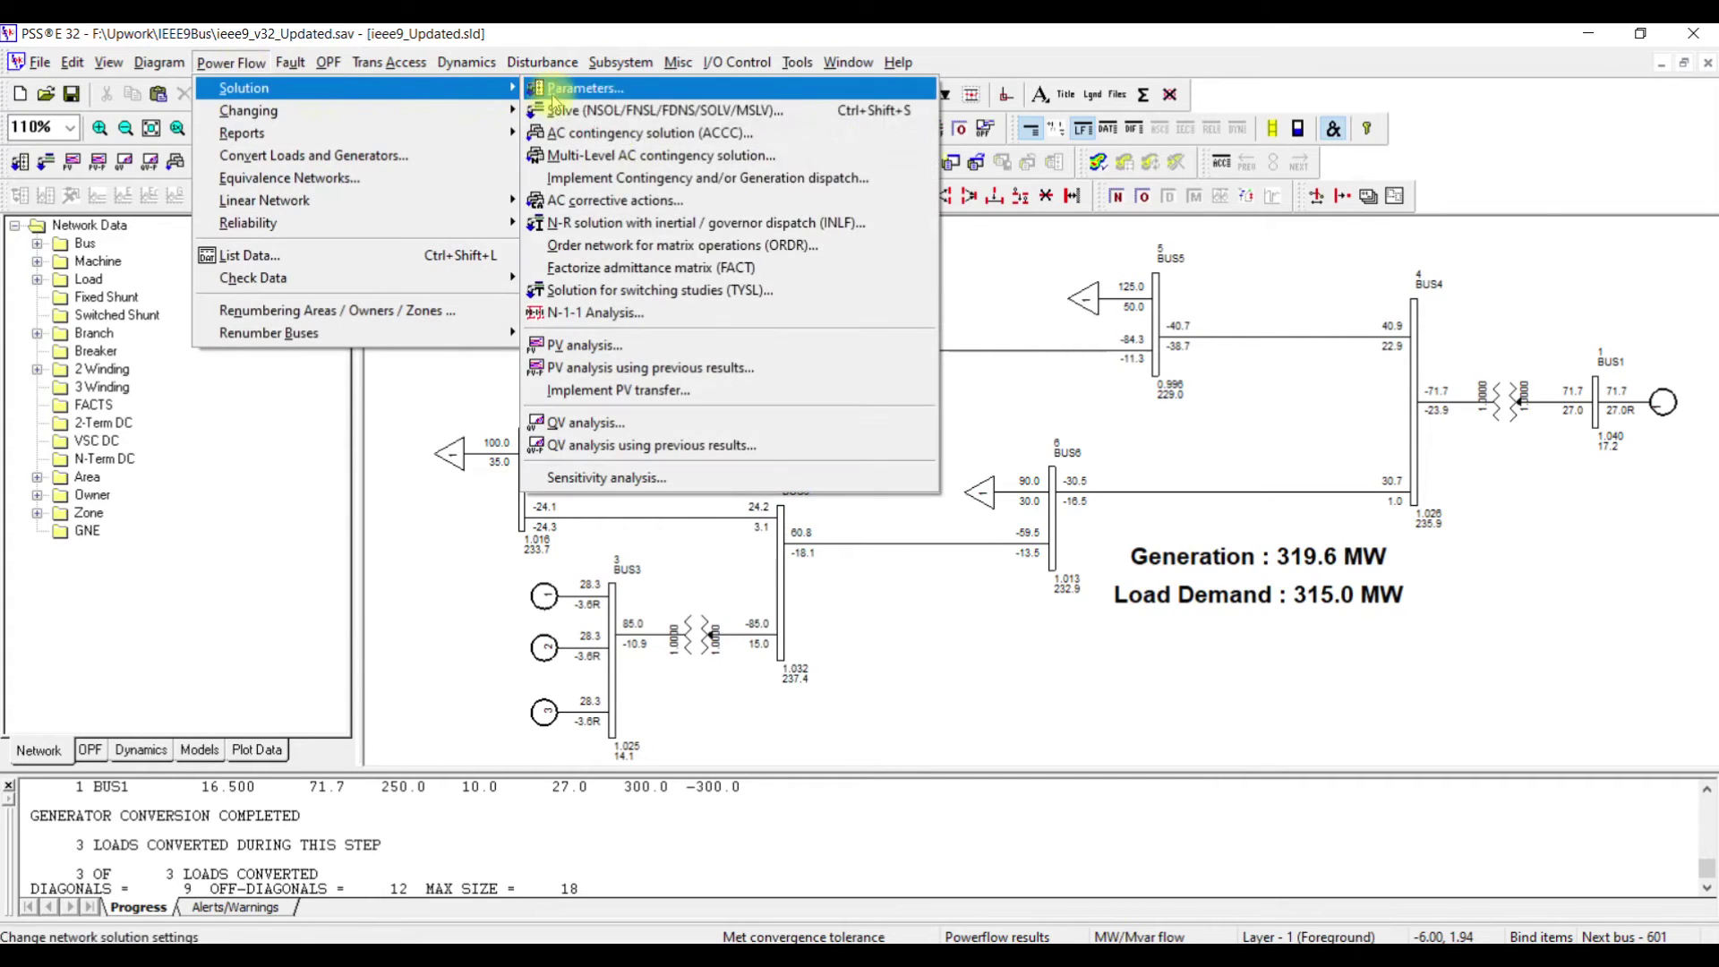
click(713, 291)
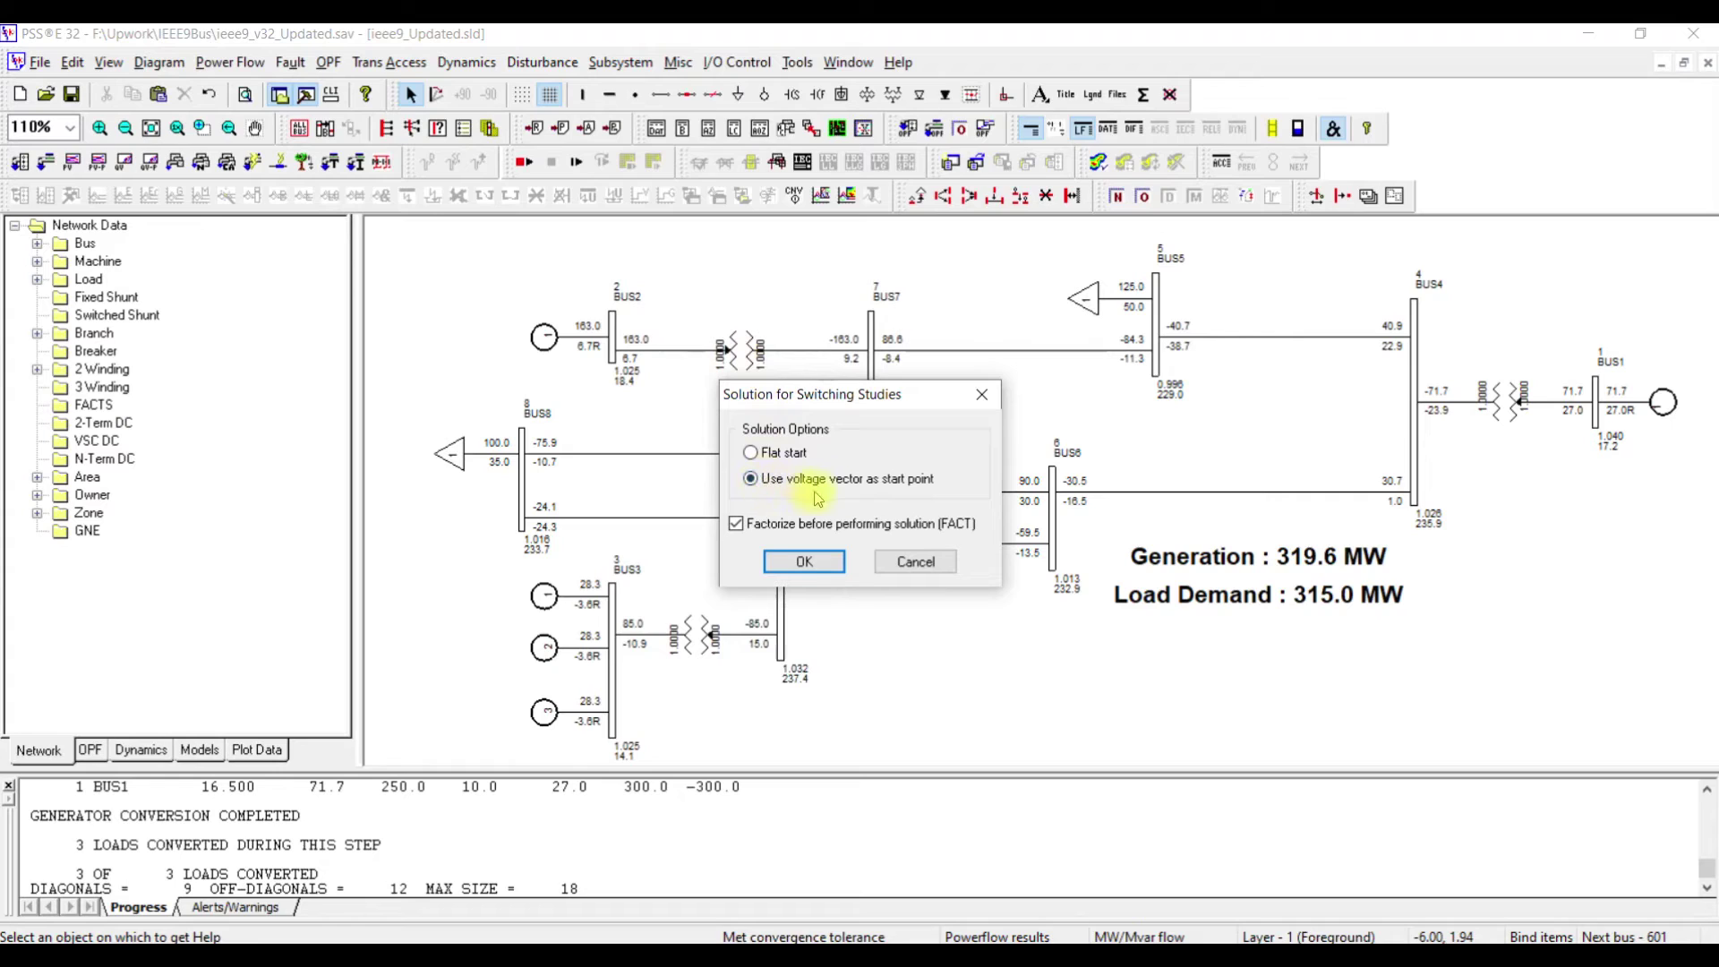
click(813, 562)
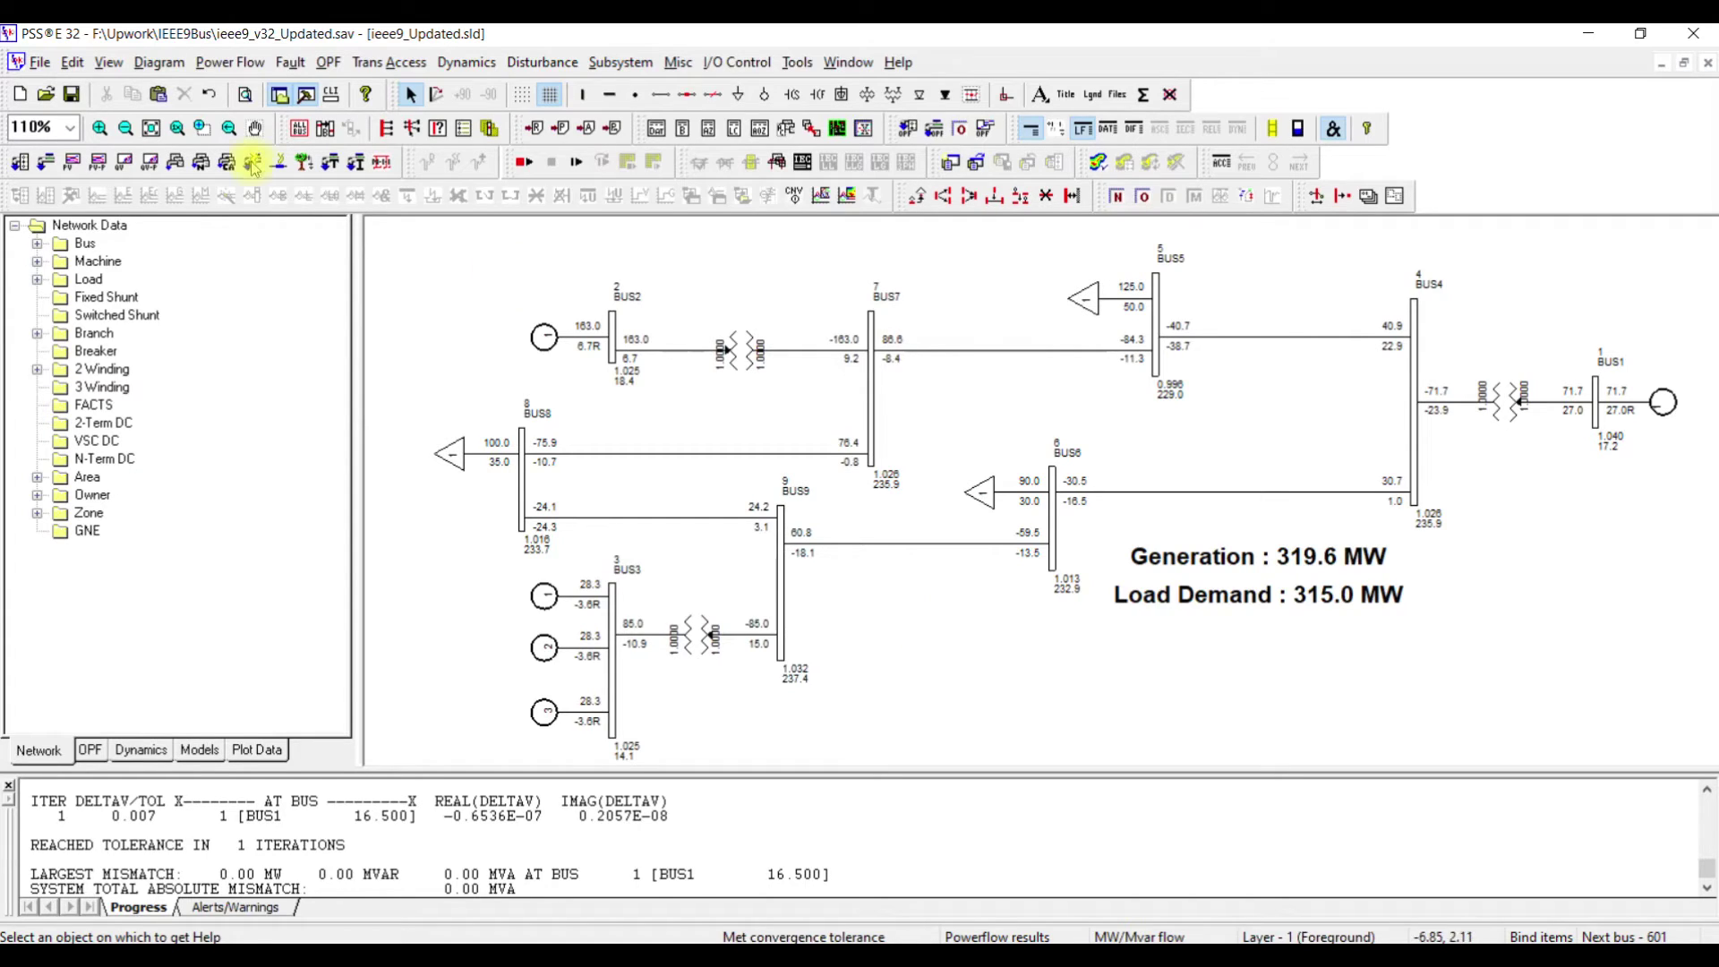
- Open the dynamics snapshot file ieee9_Updated.snp from the IEEE9Bus folder
click(47, 99)
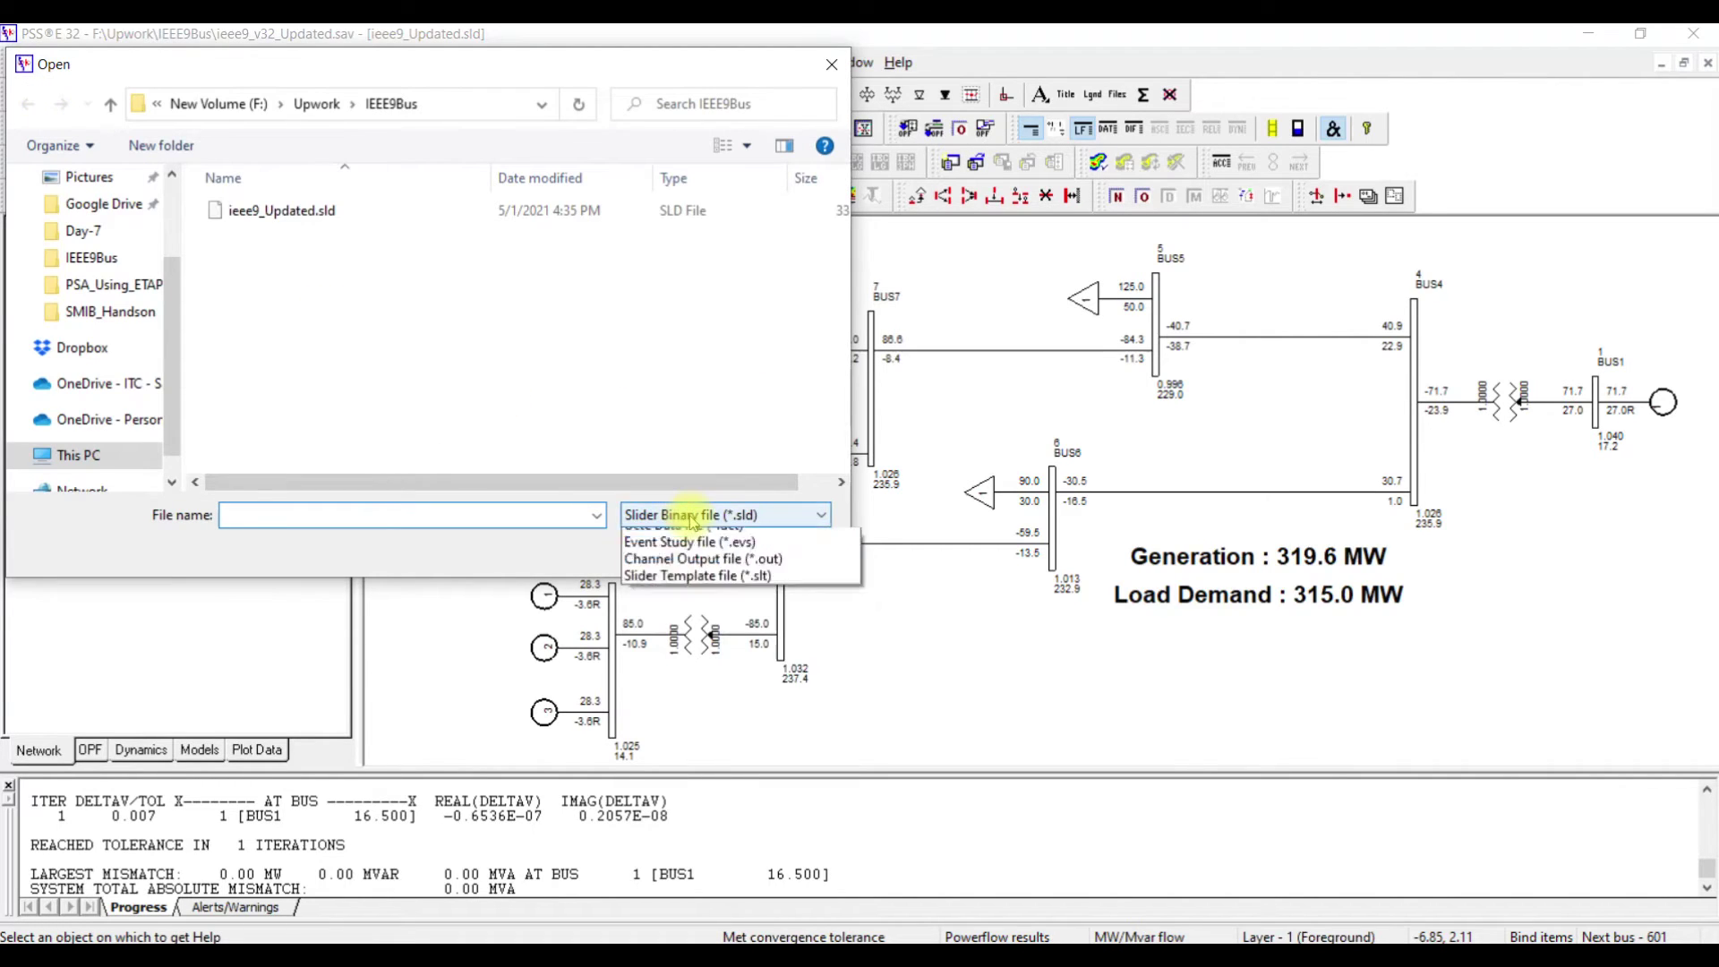
click(692, 516)
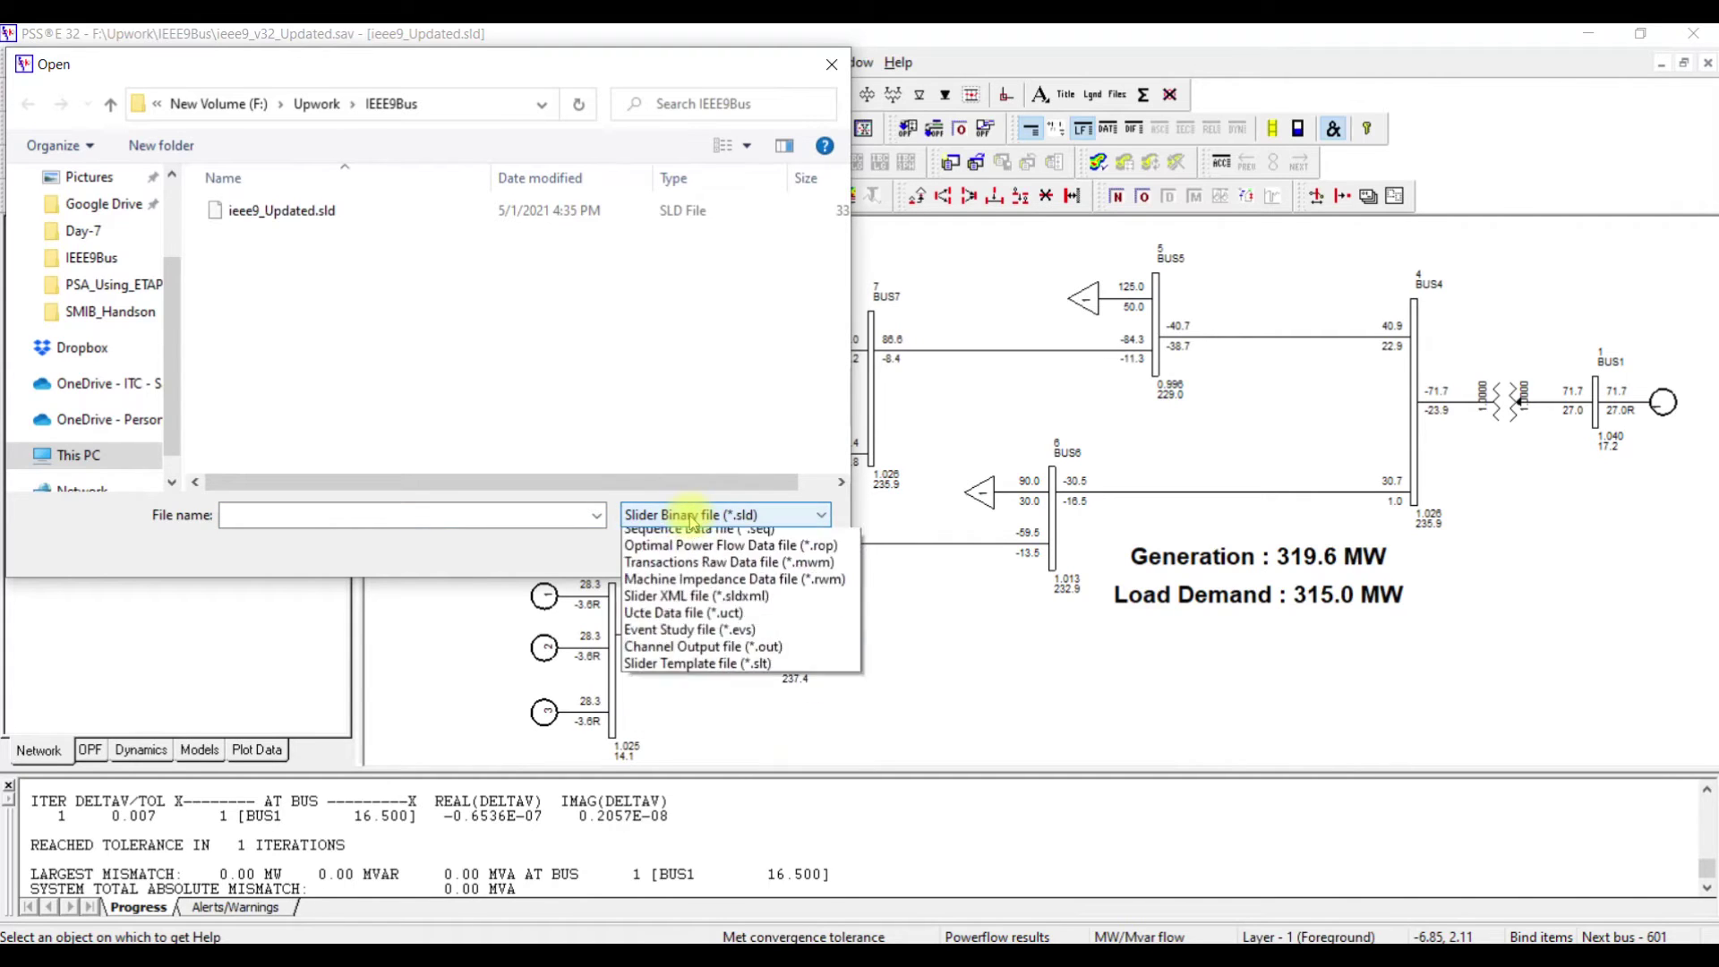
click(750, 607)
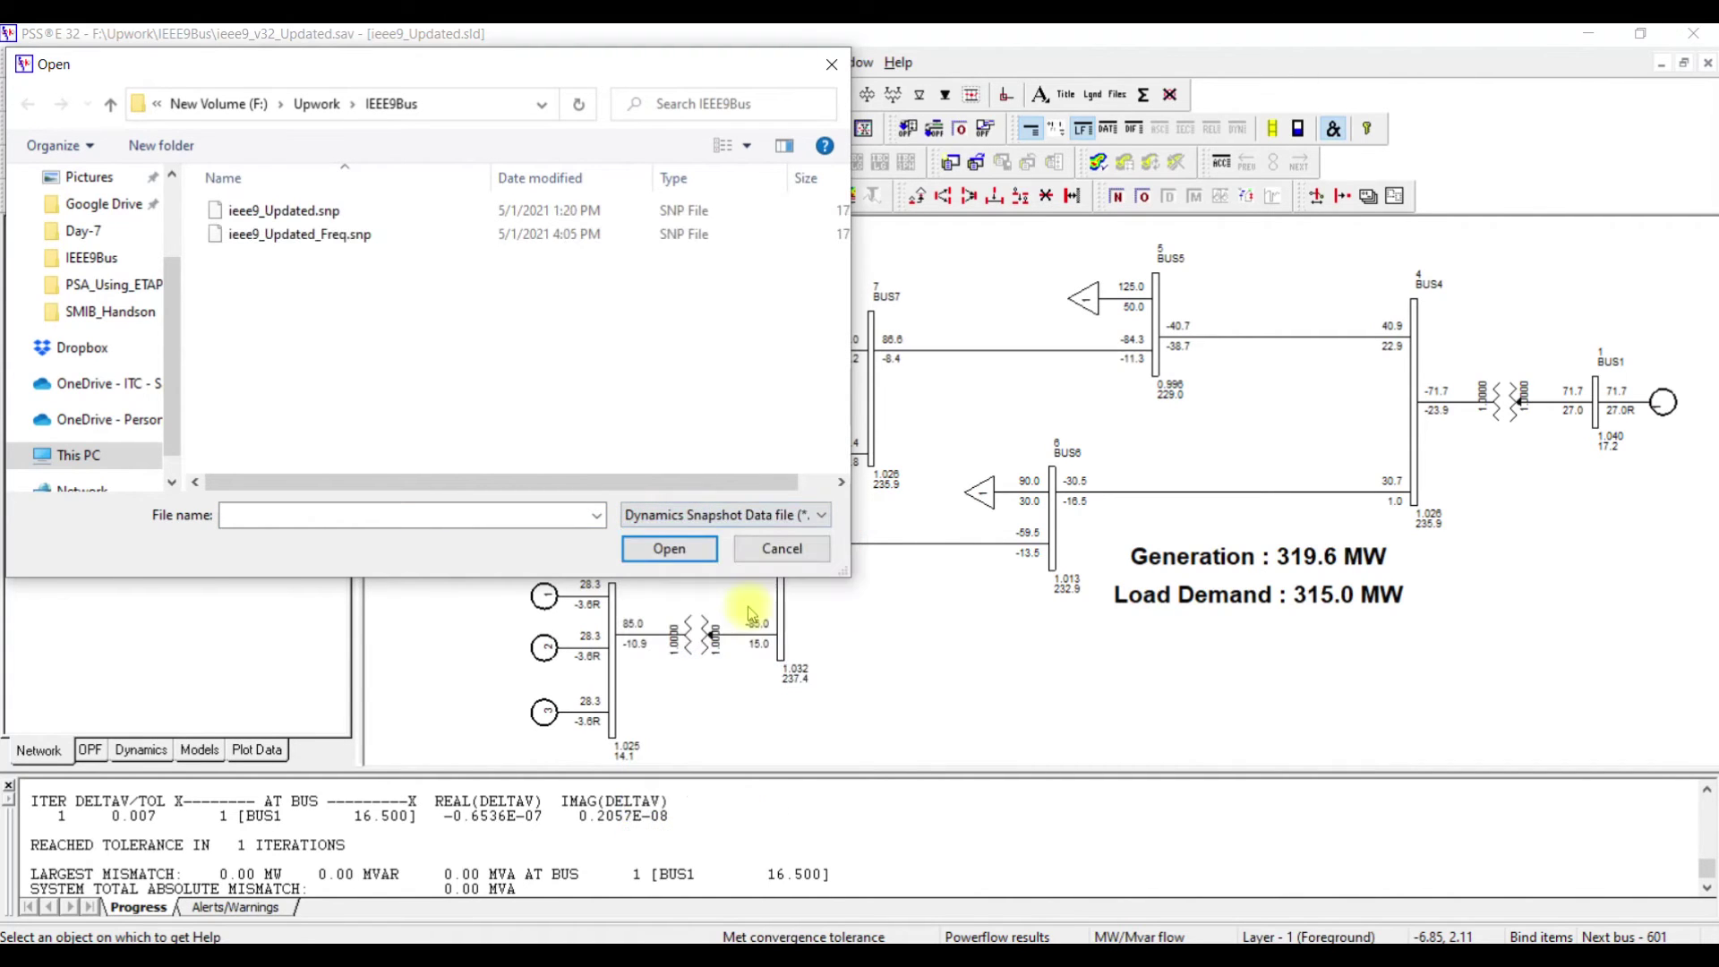
click(313, 215)
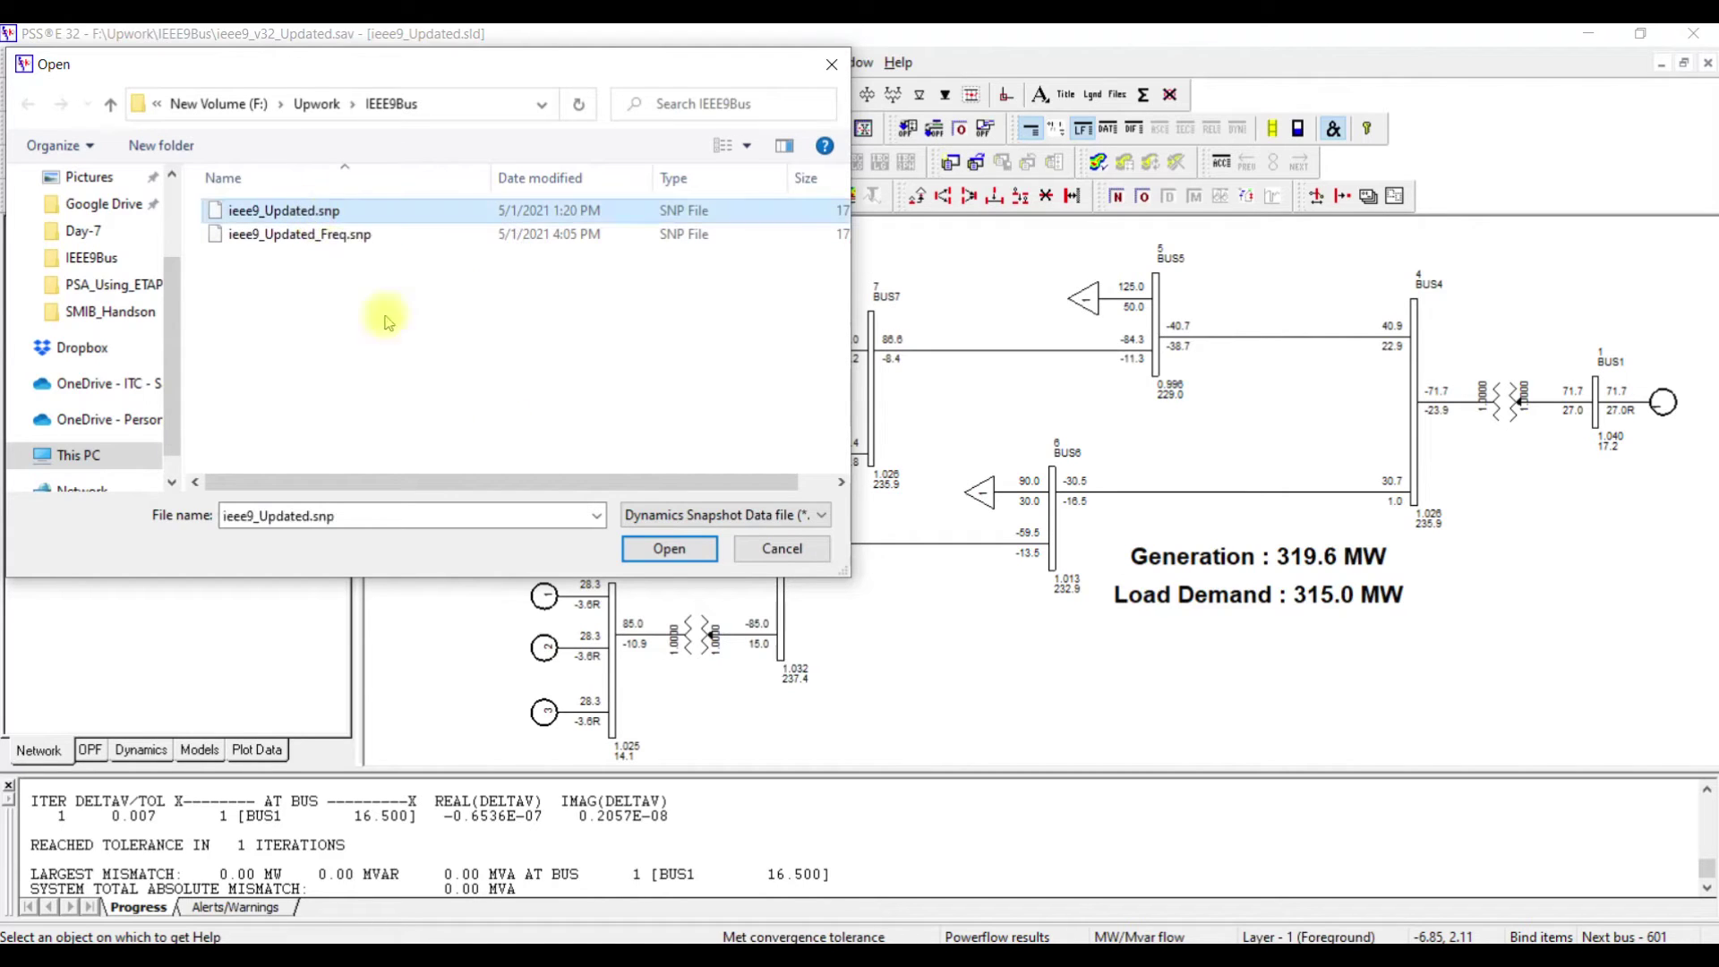
click(666, 546)
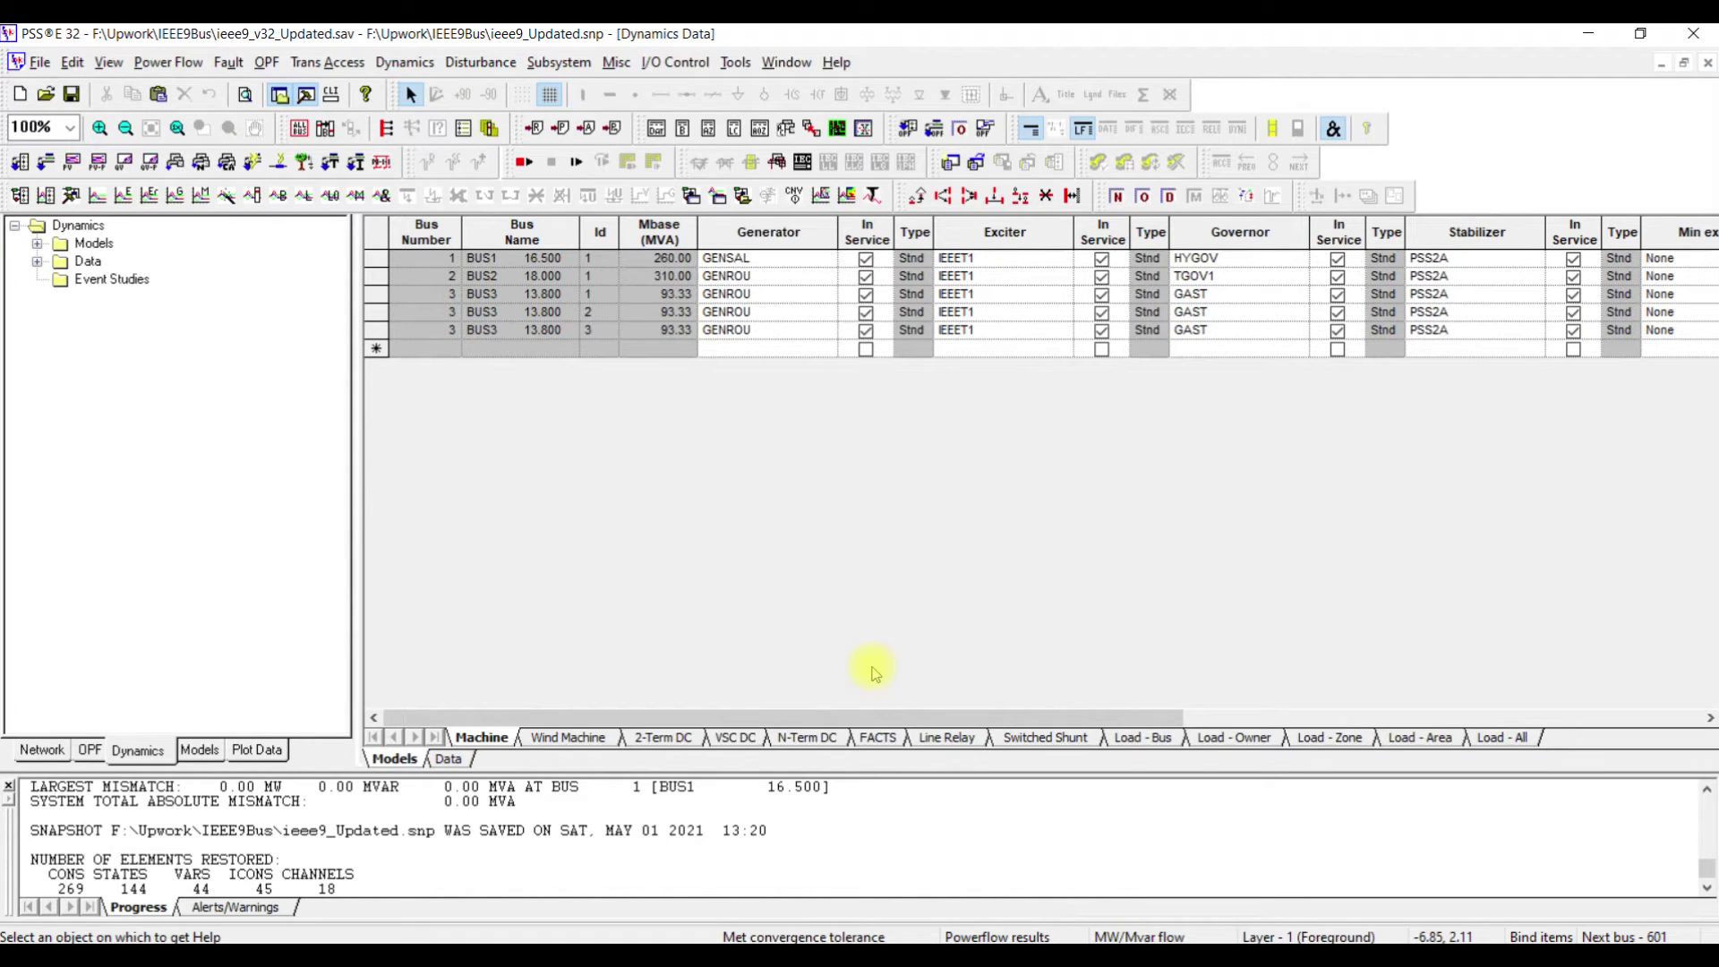
- Review the output channels defined in the dynamics data, and return to the single-line diagram
click(448, 759)
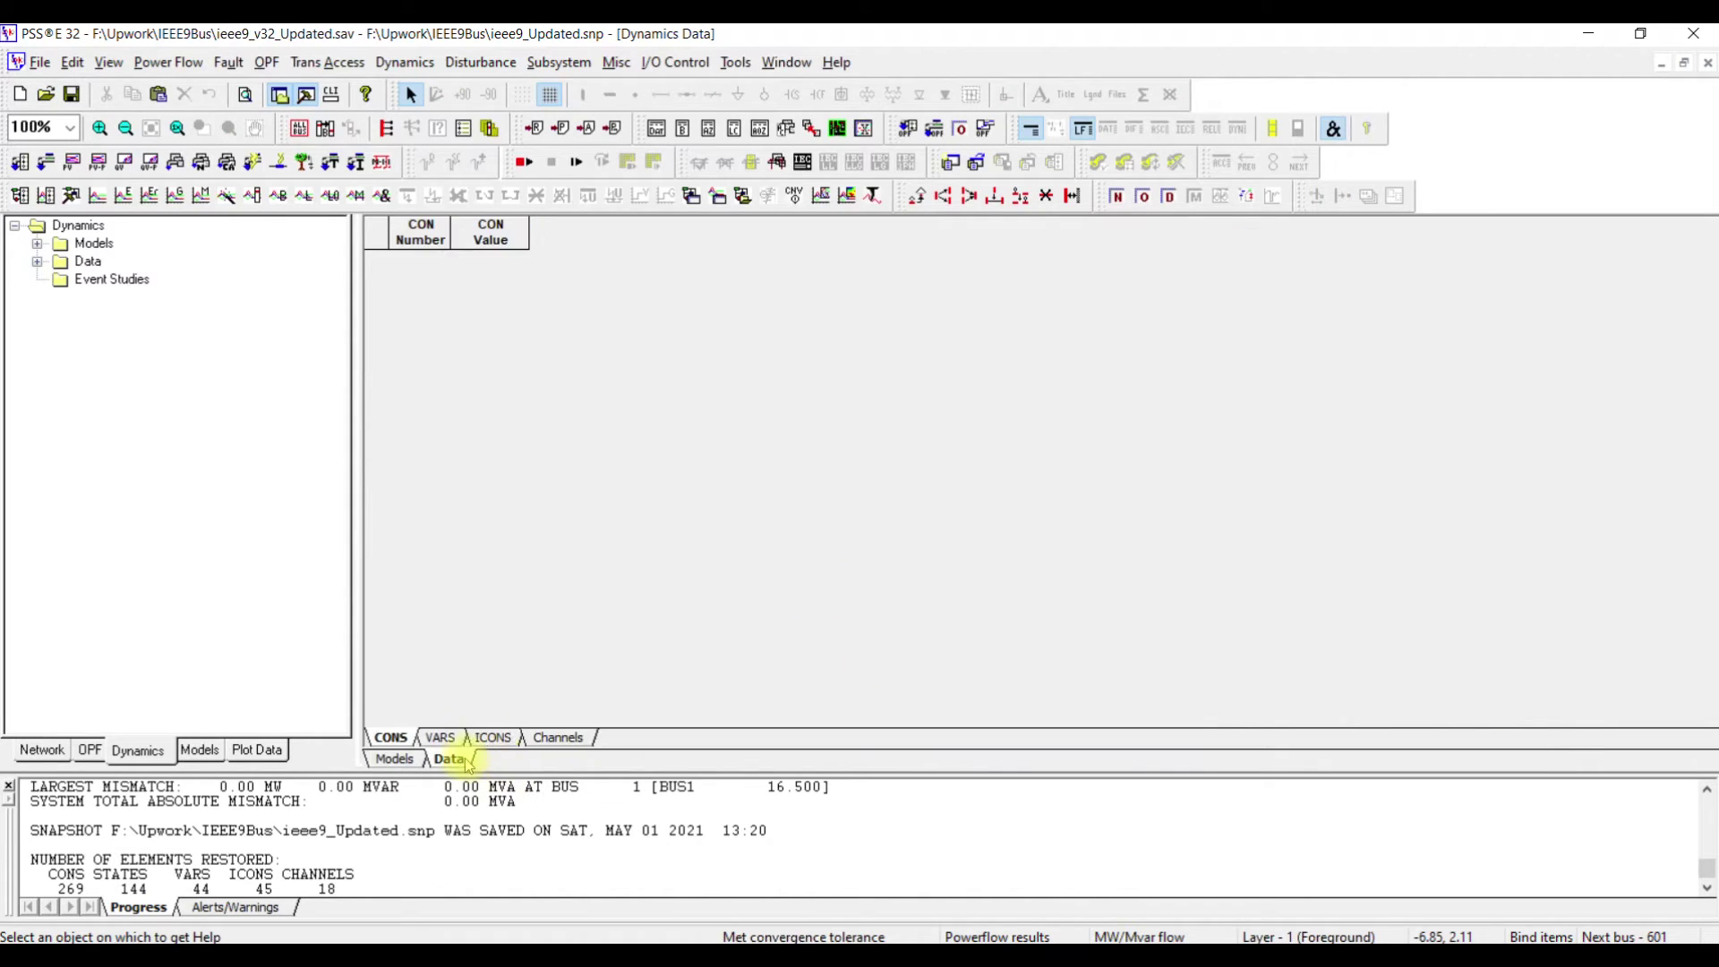
click(557, 735)
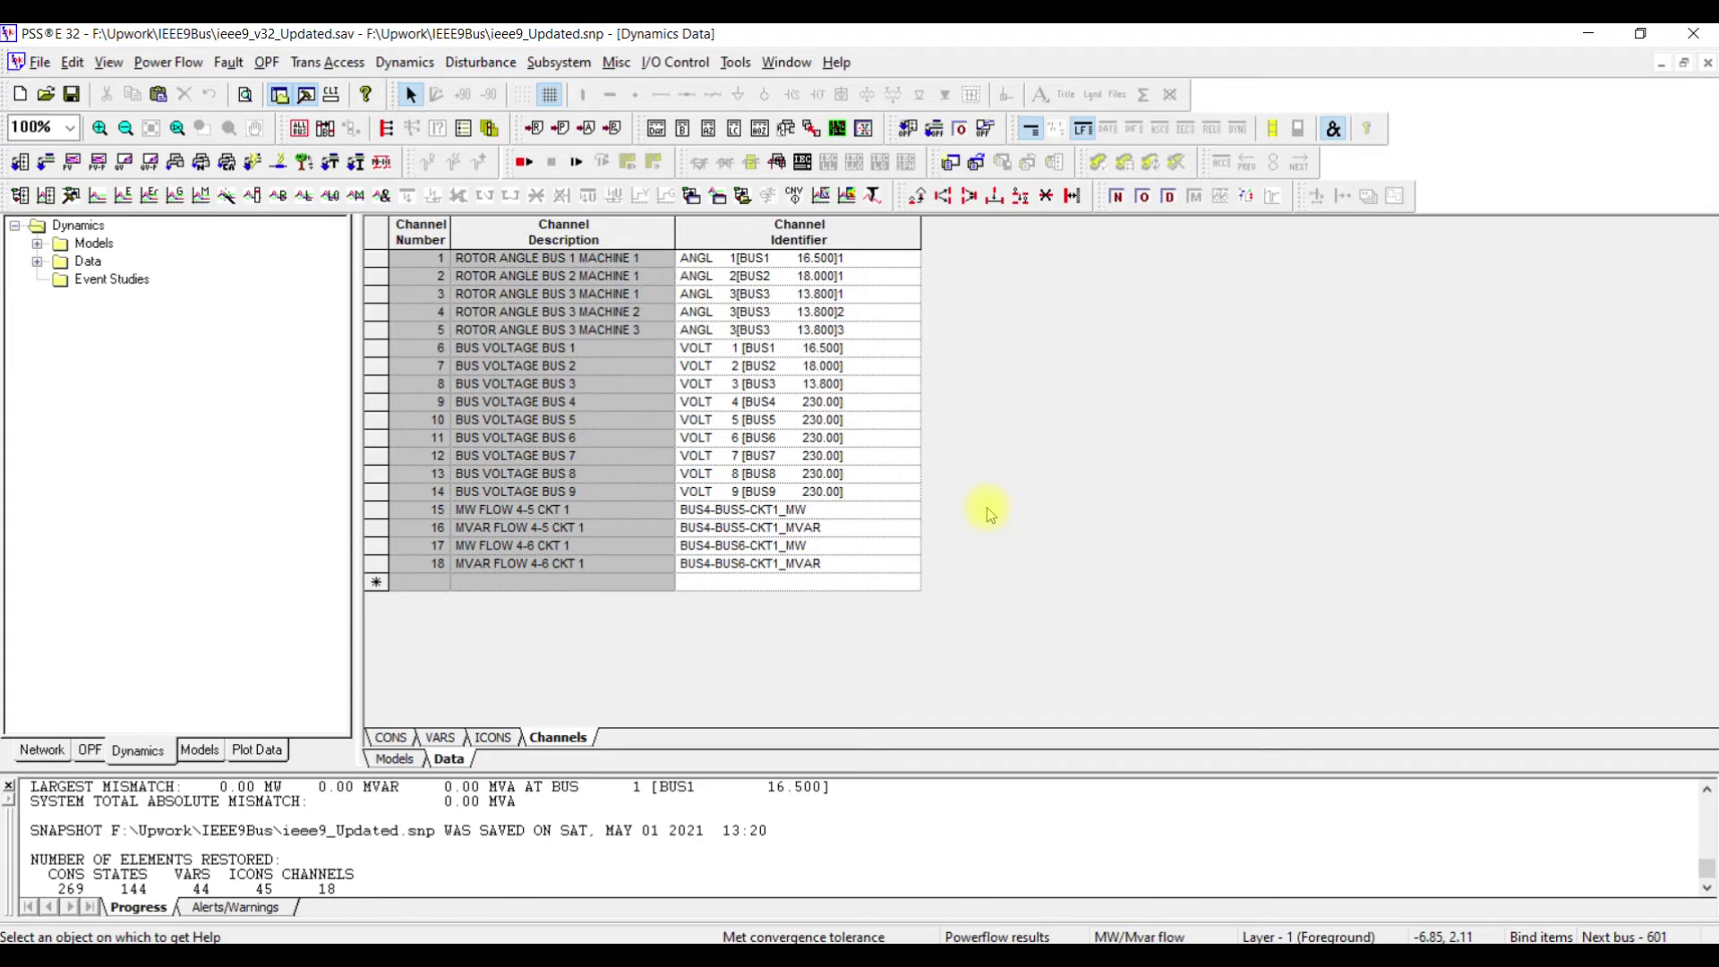
key(ctrl+Tab)
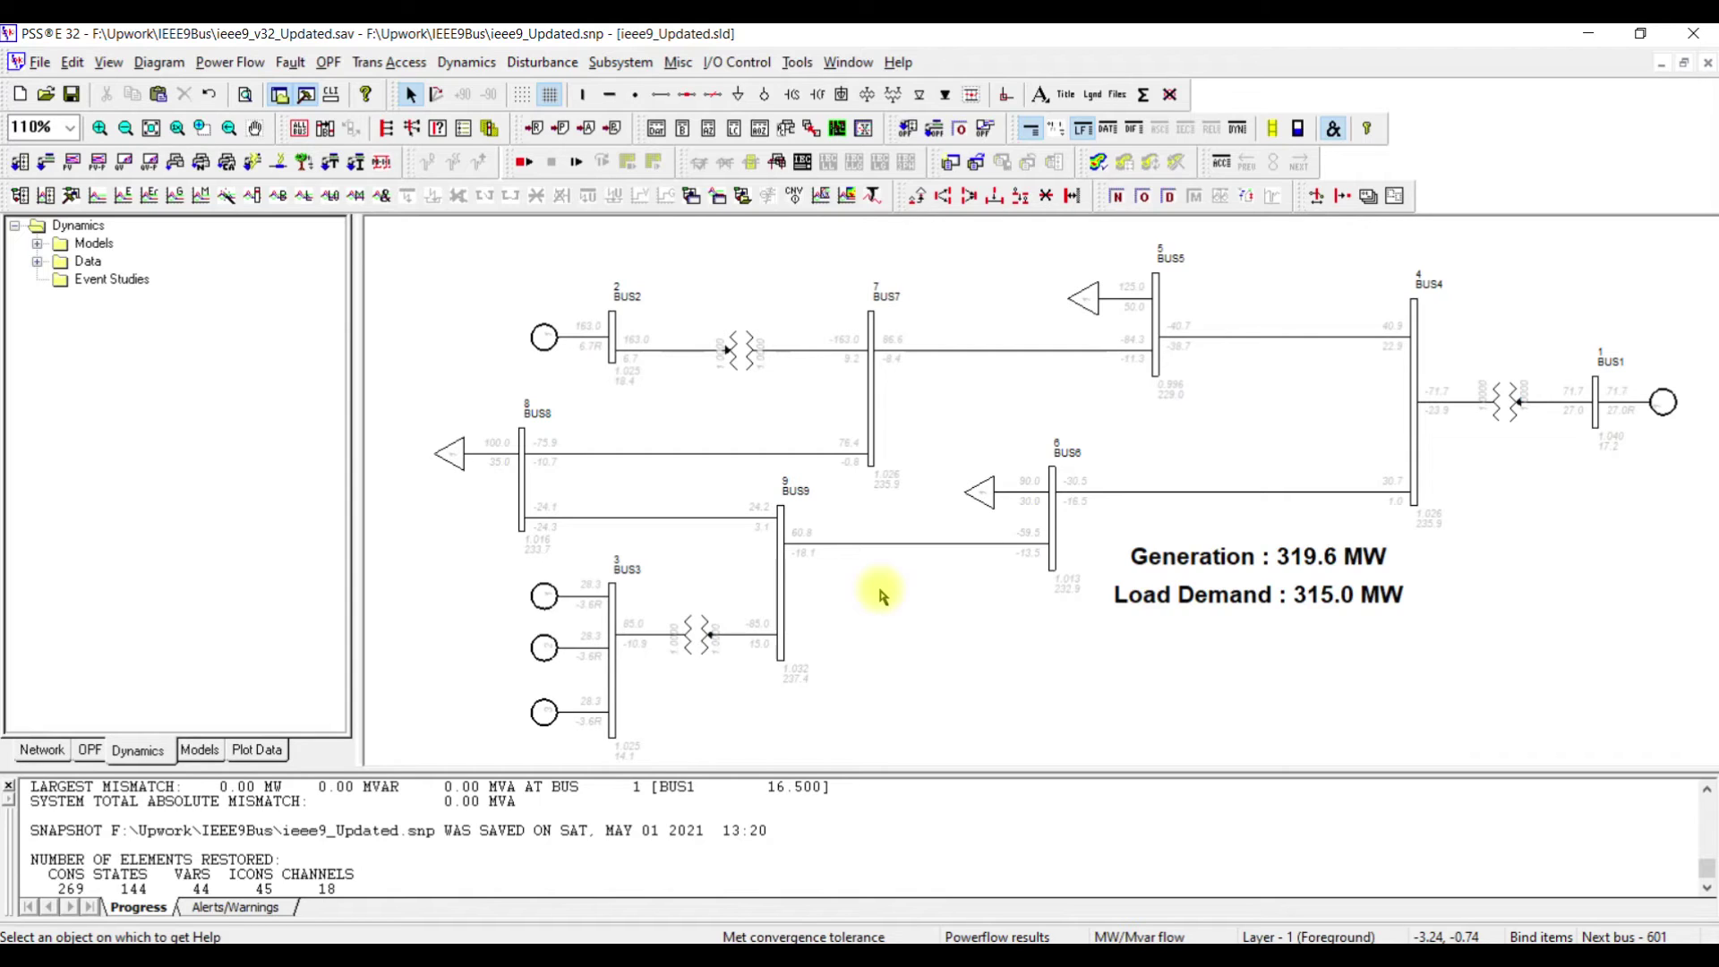
click(484, 64)
mouse_move(564, 136)
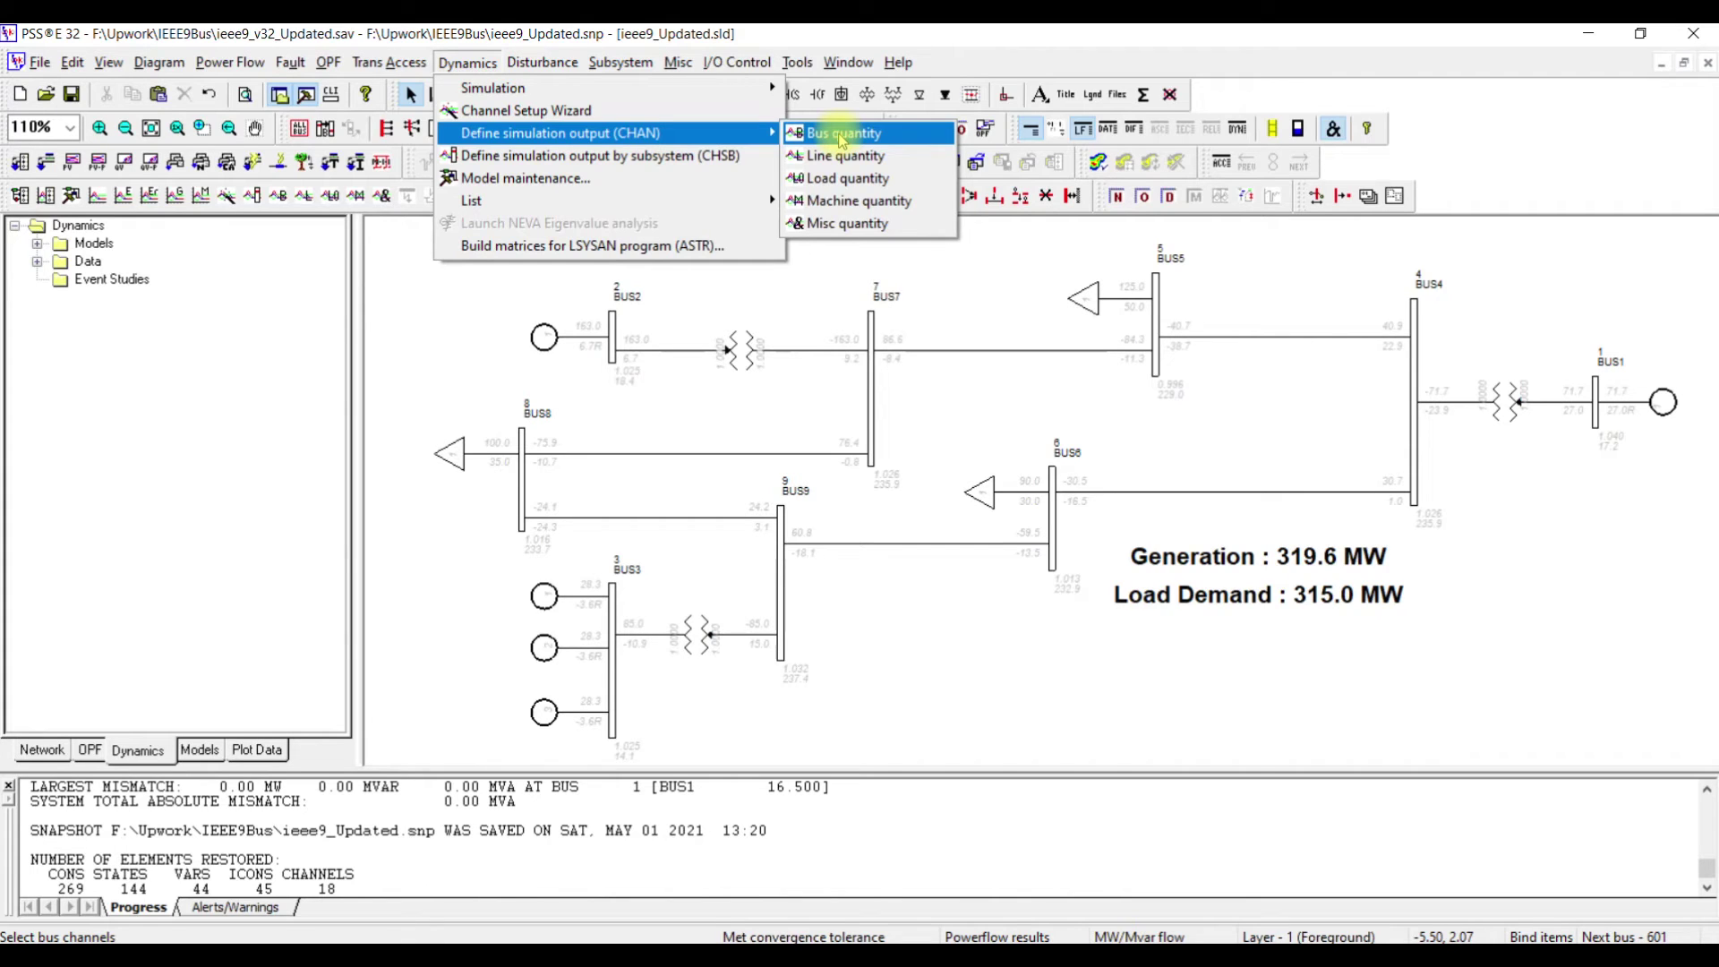
click(958, 616)
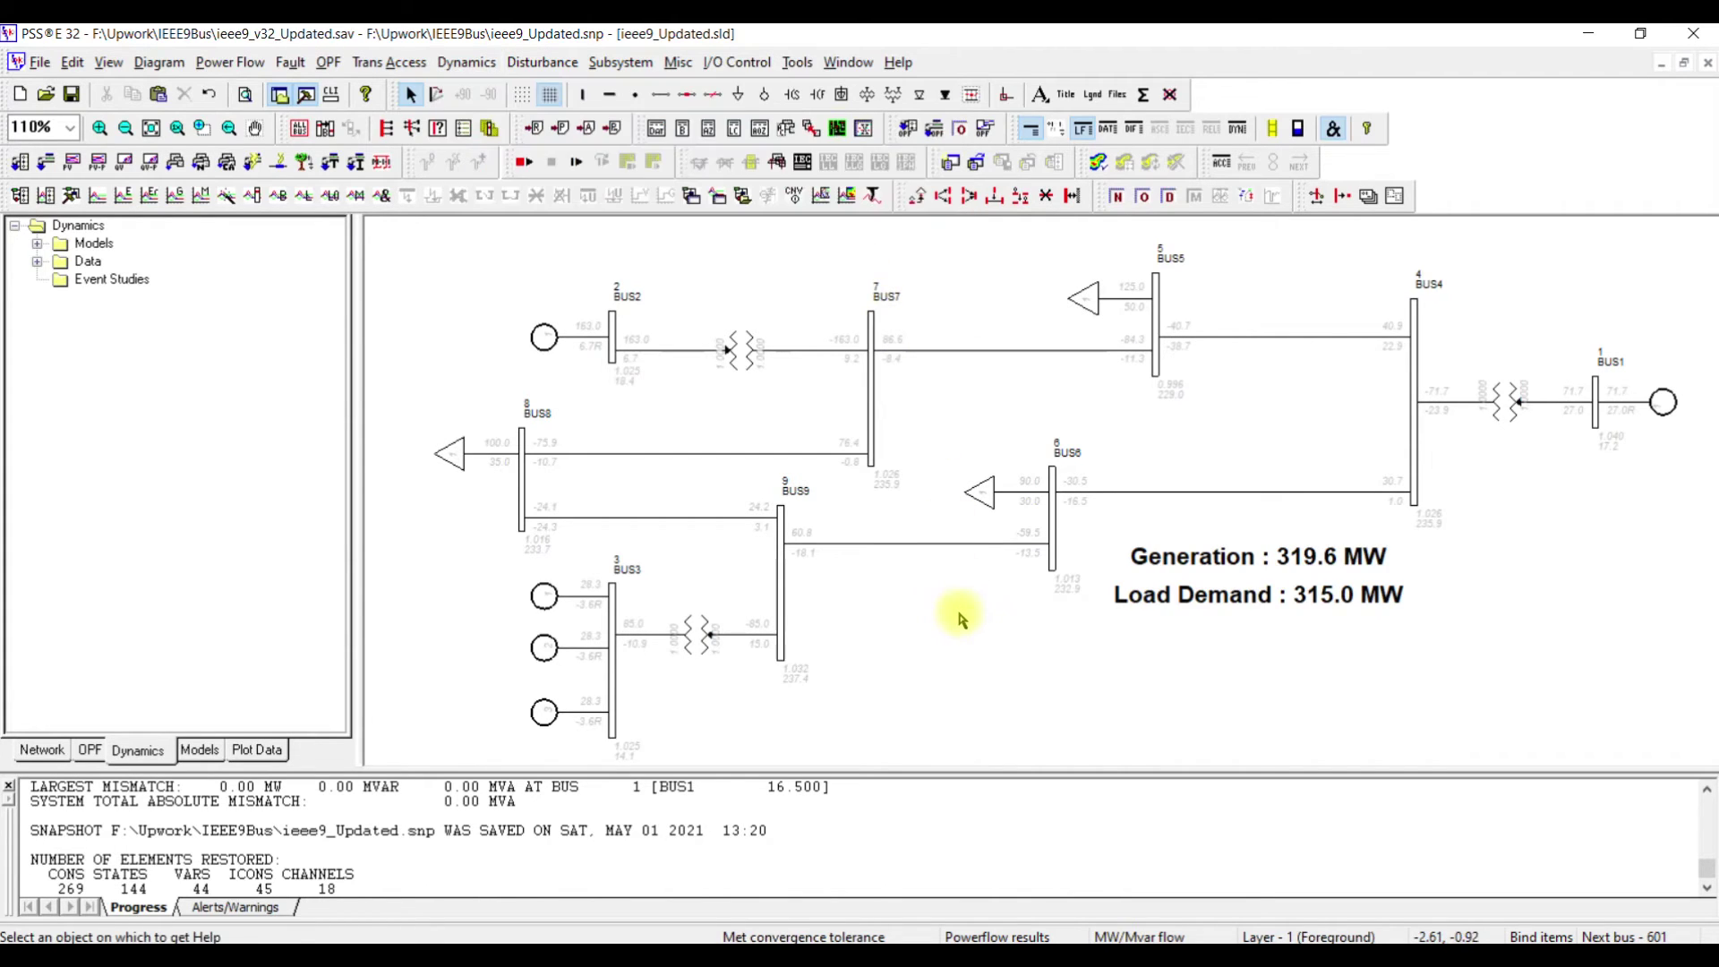
- Assign an output channel for the frequency of bus 6
click(281, 204)
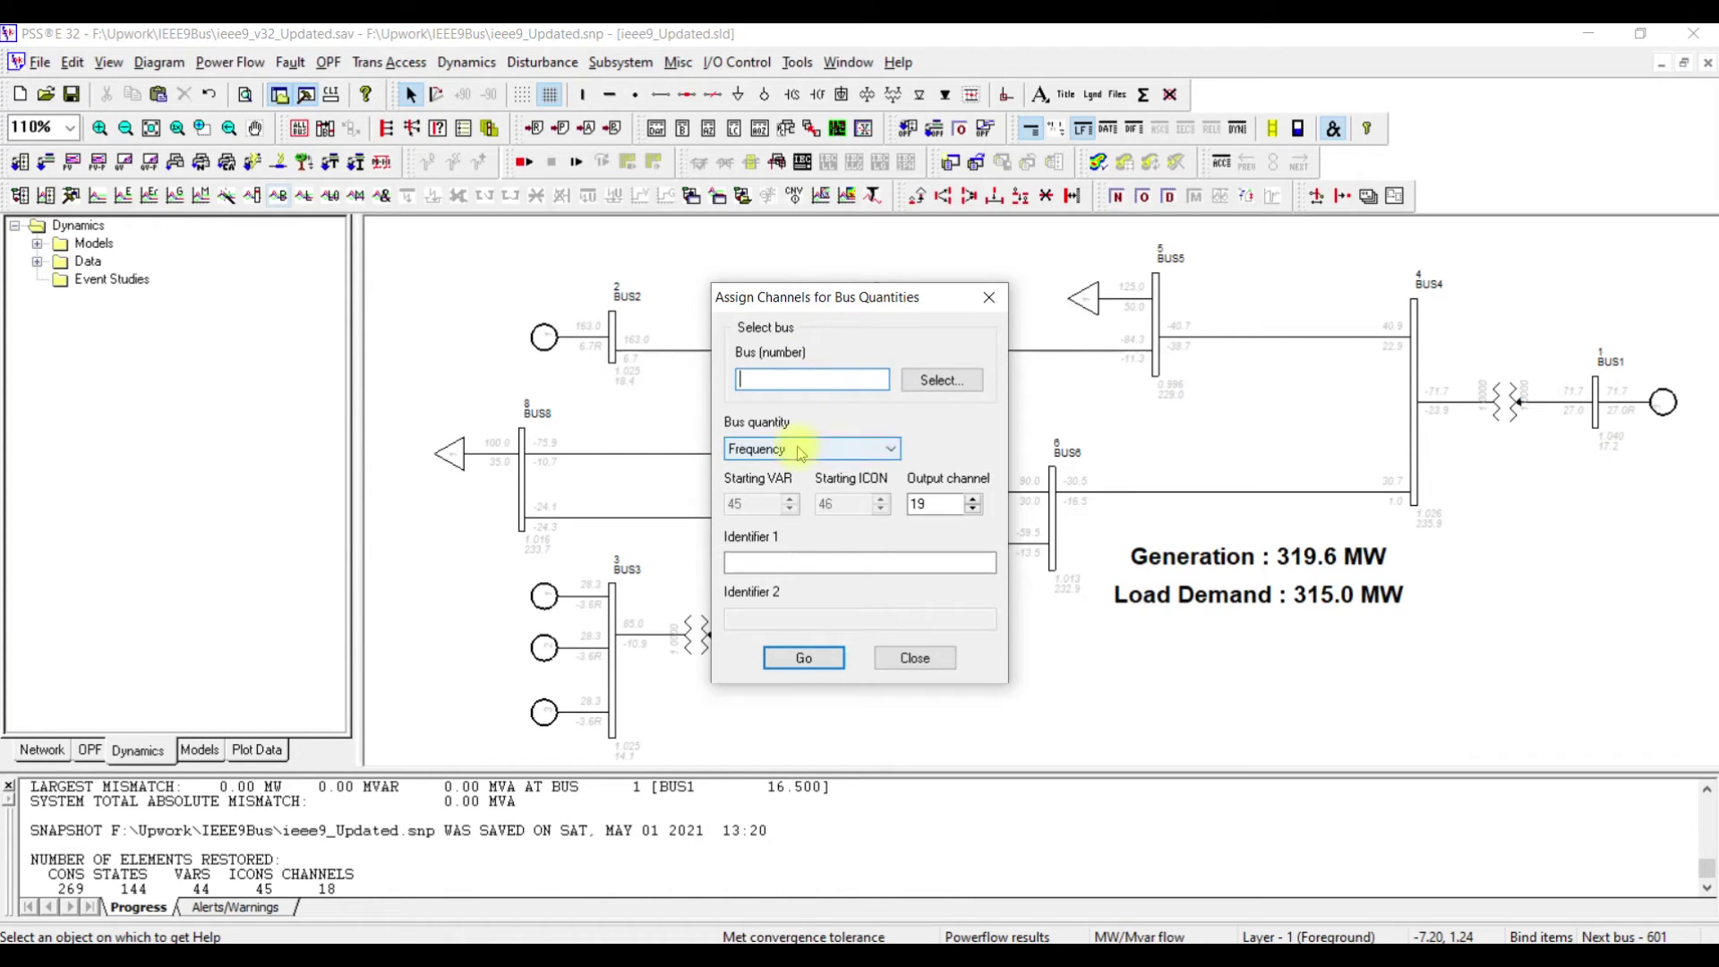
click(891, 449)
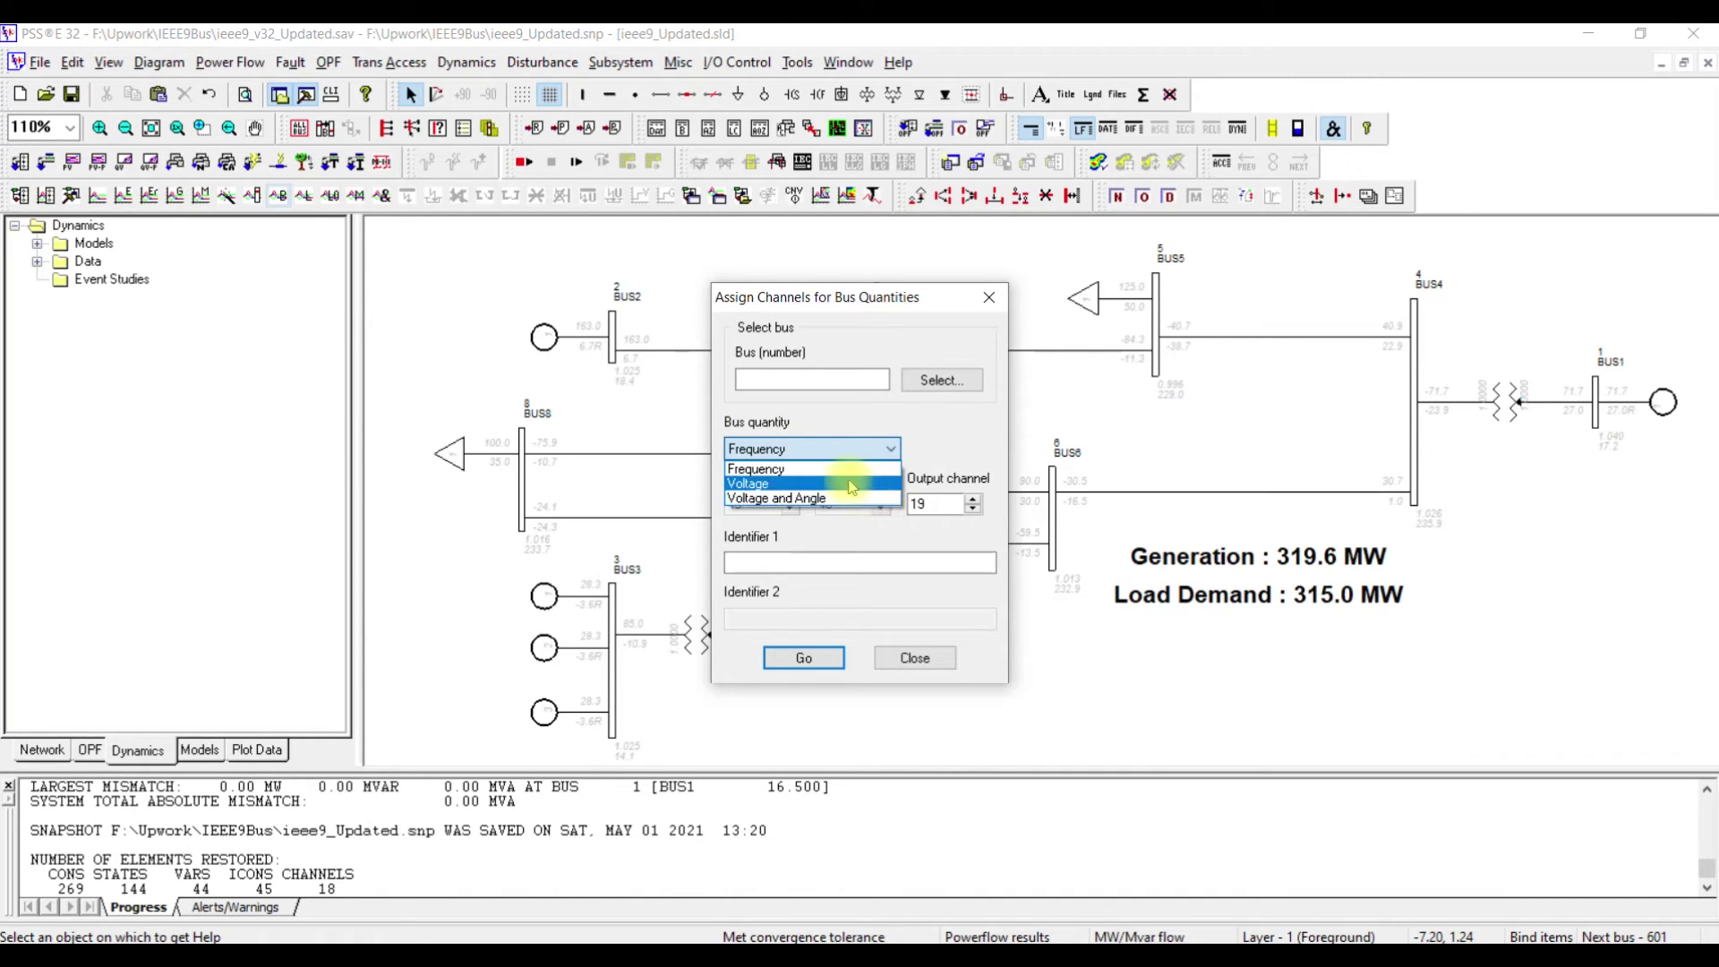
click(846, 470)
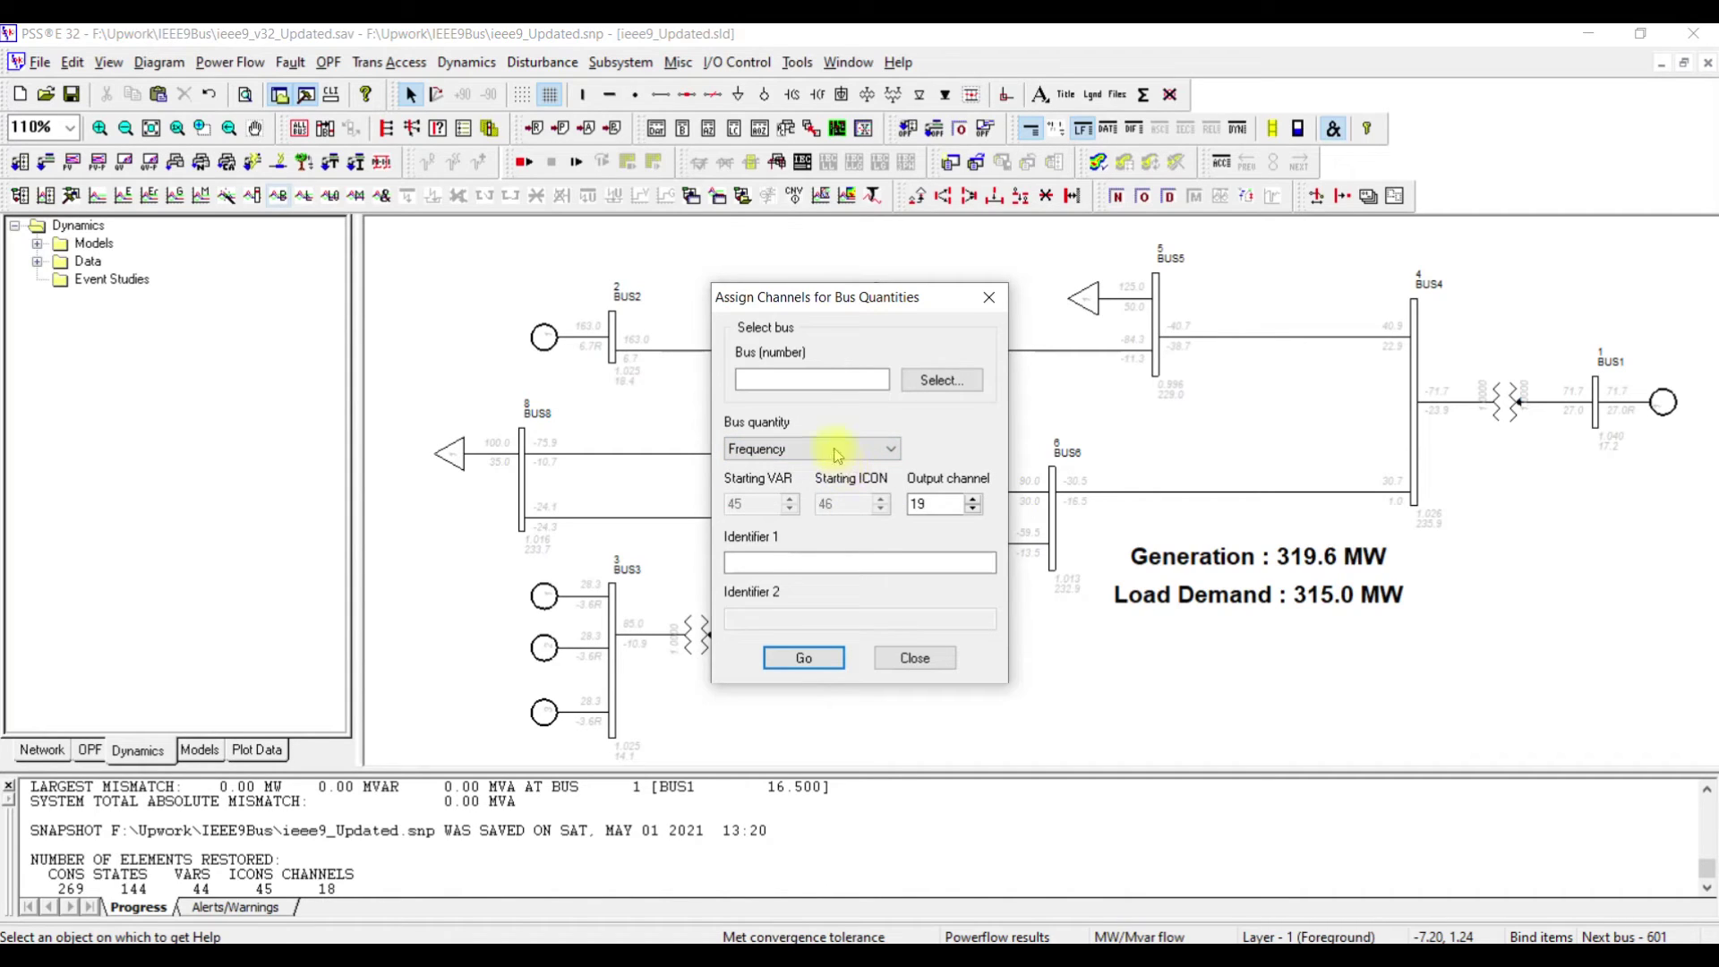
click(817, 382)
text(6)
click(805, 661)
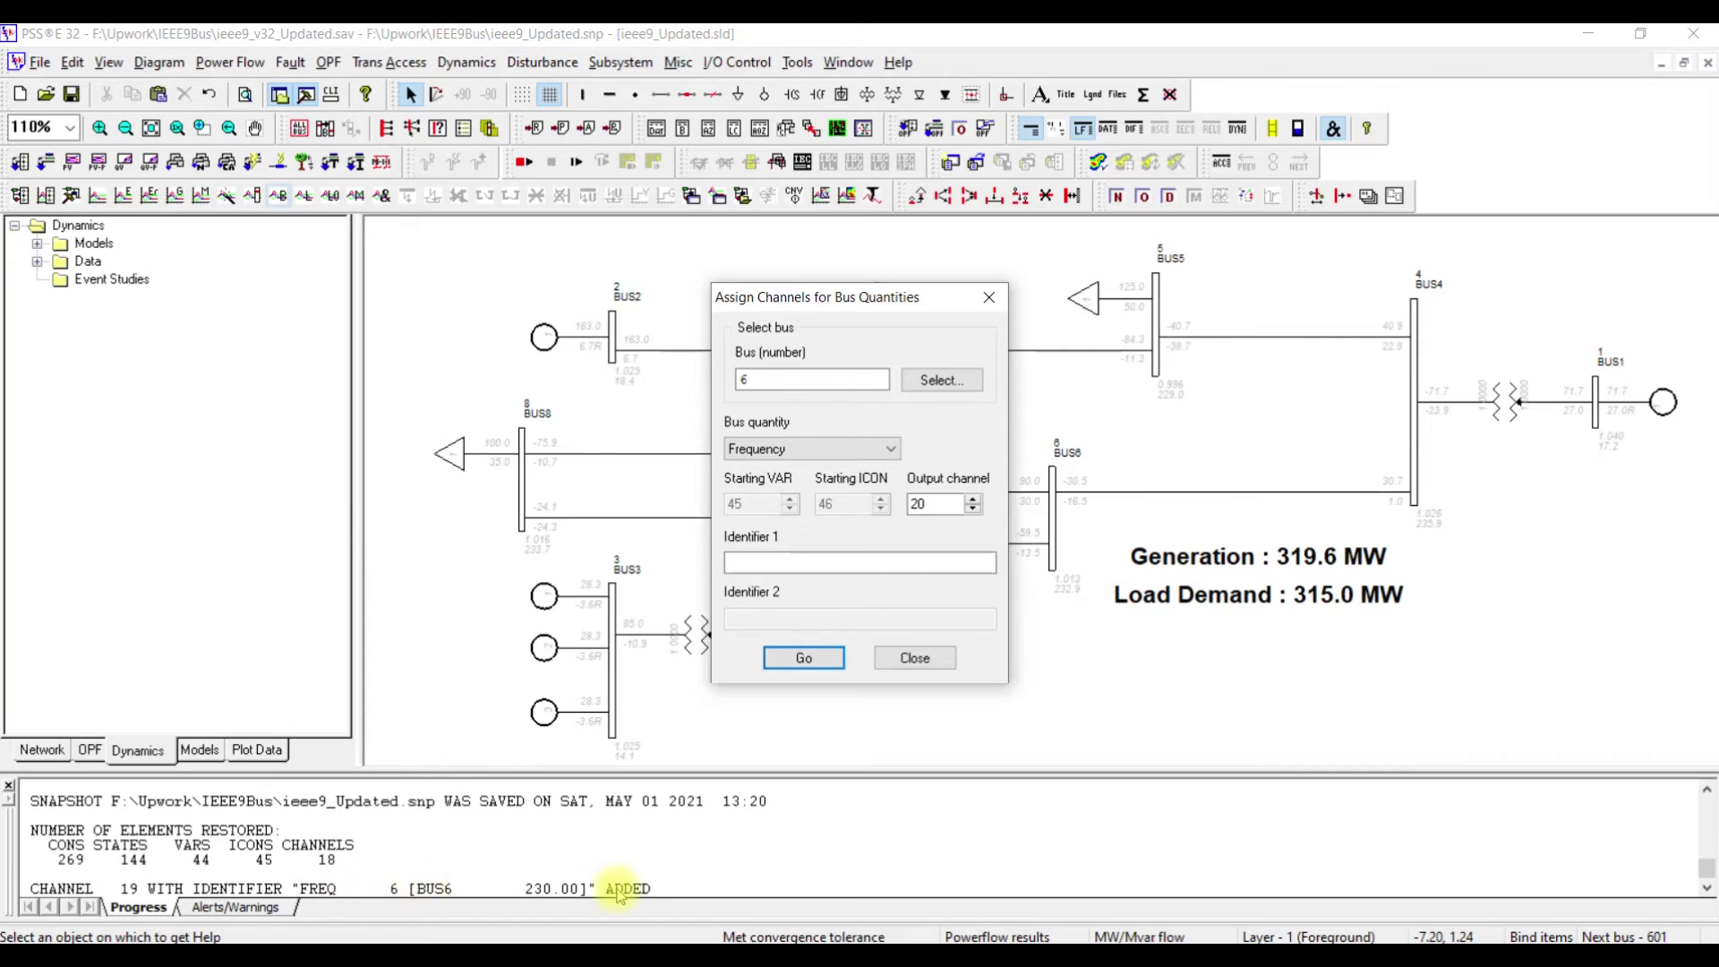
- Assign another frequency output channel for bus 8 and finish assigning bus quantities
double_click(744, 380)
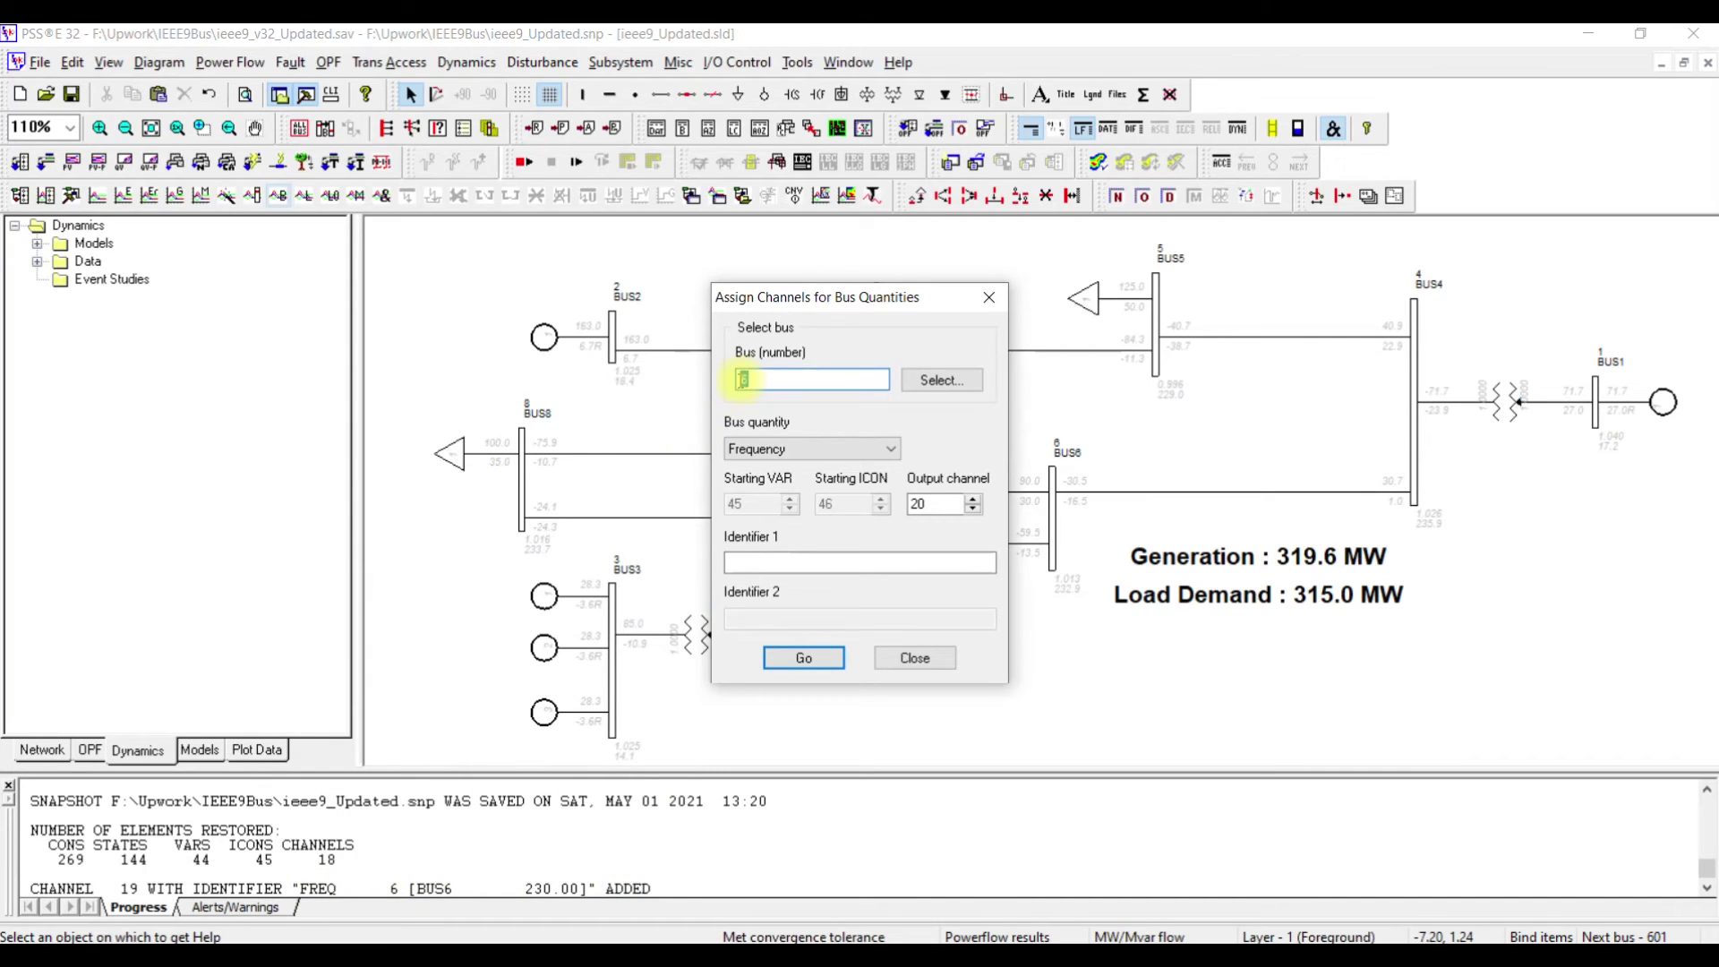
text(8)
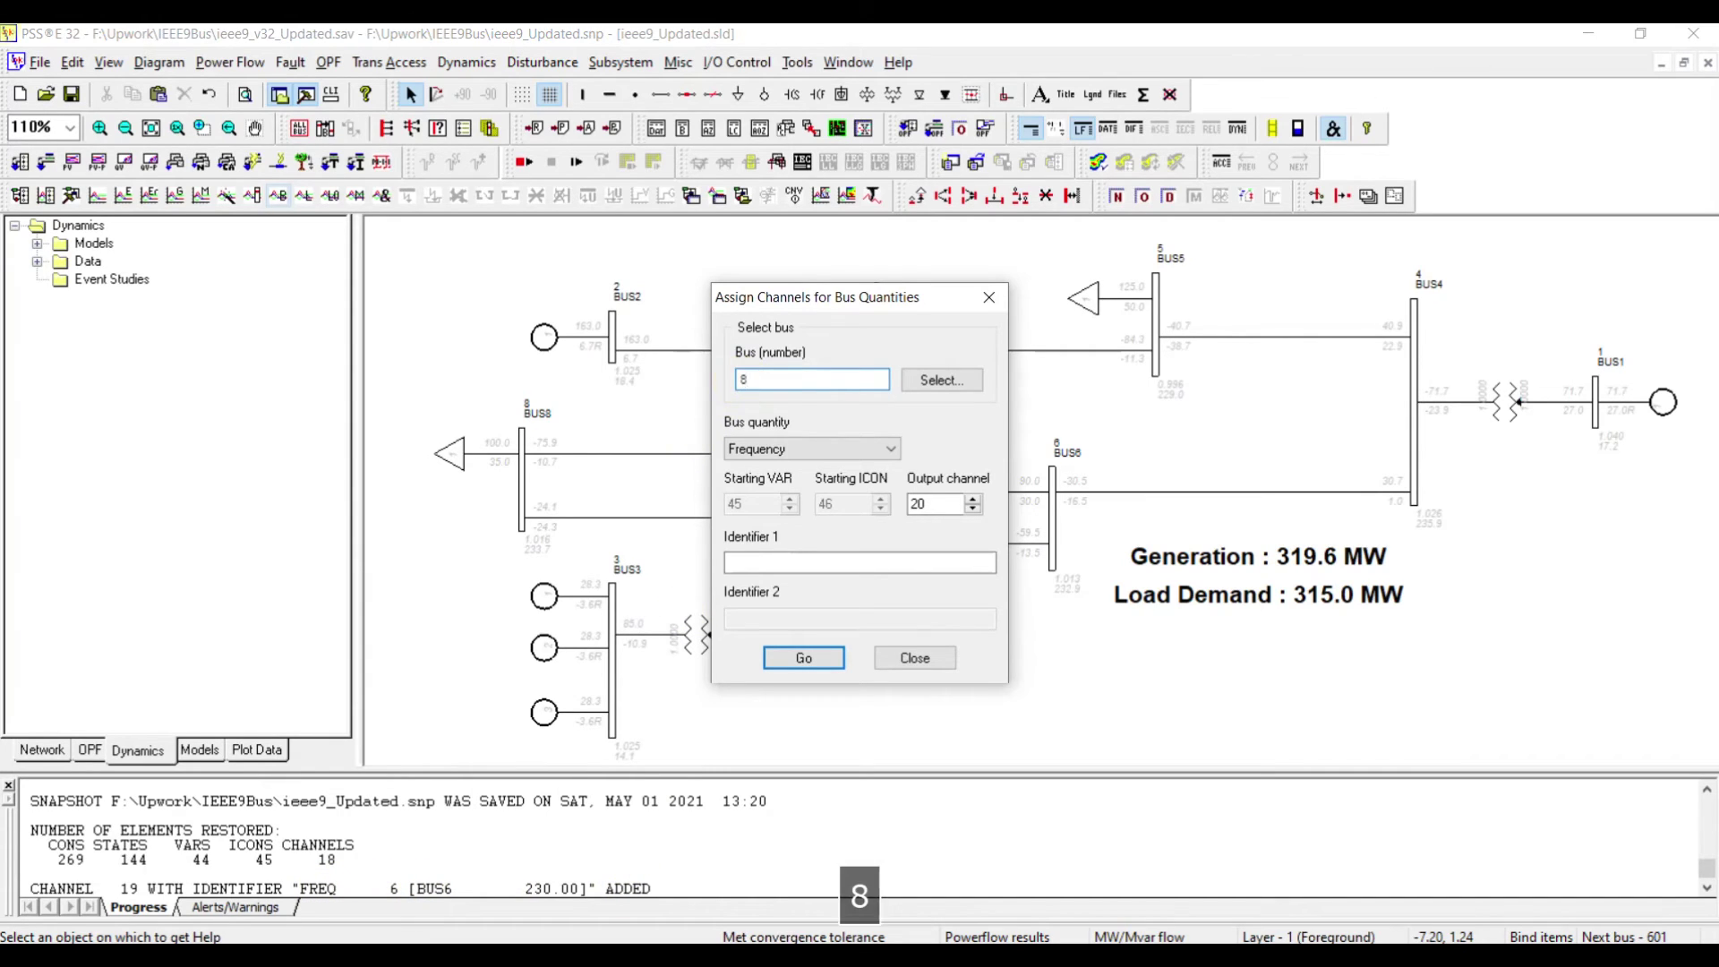
click(800, 660)
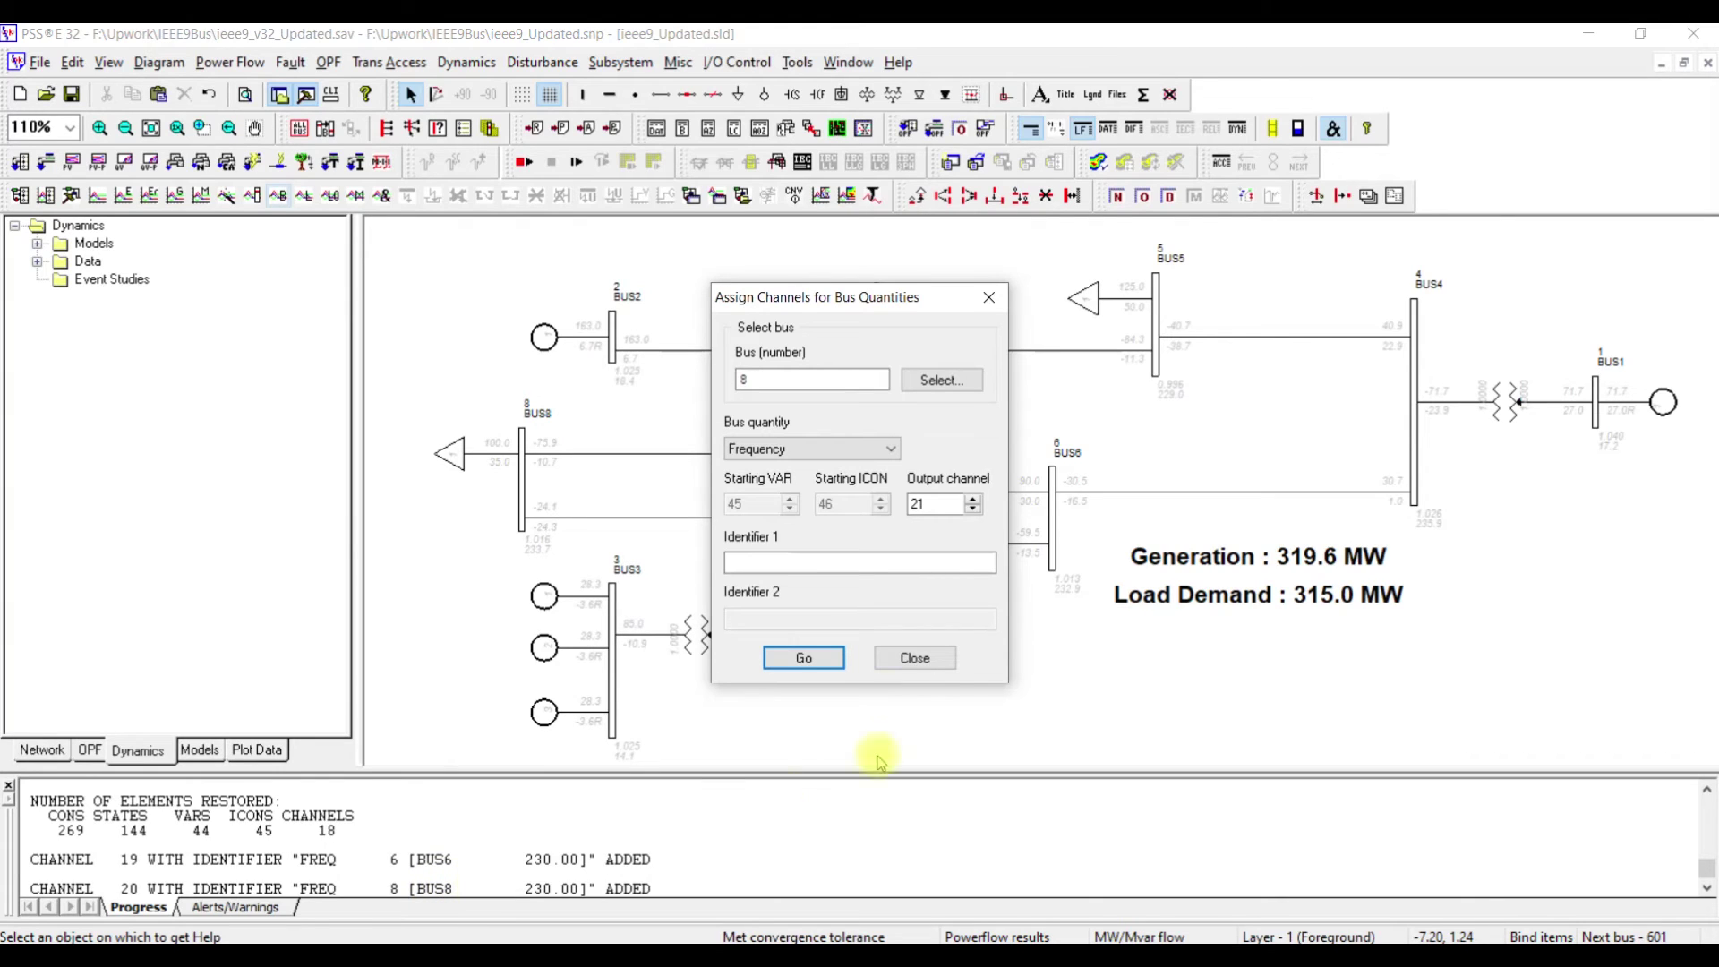
click(913, 659)
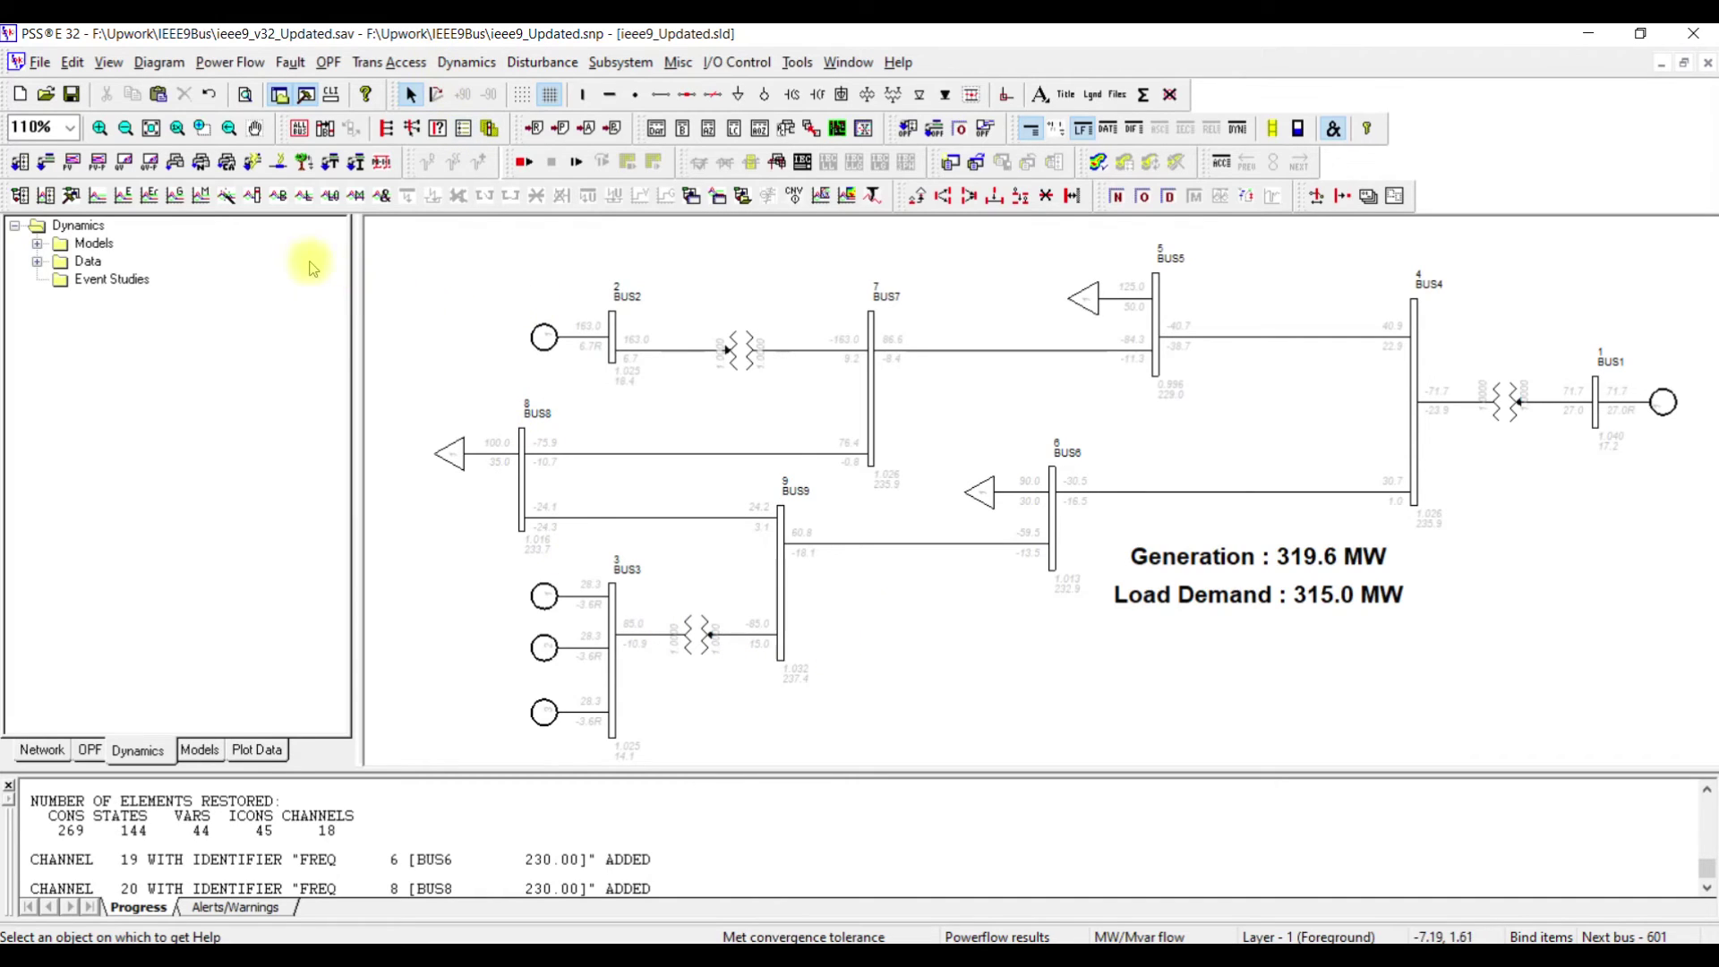
- Use the Channel Setup Wizard to add only mechanical power (Pmech) channels for the machines at all buses
click(226, 197)
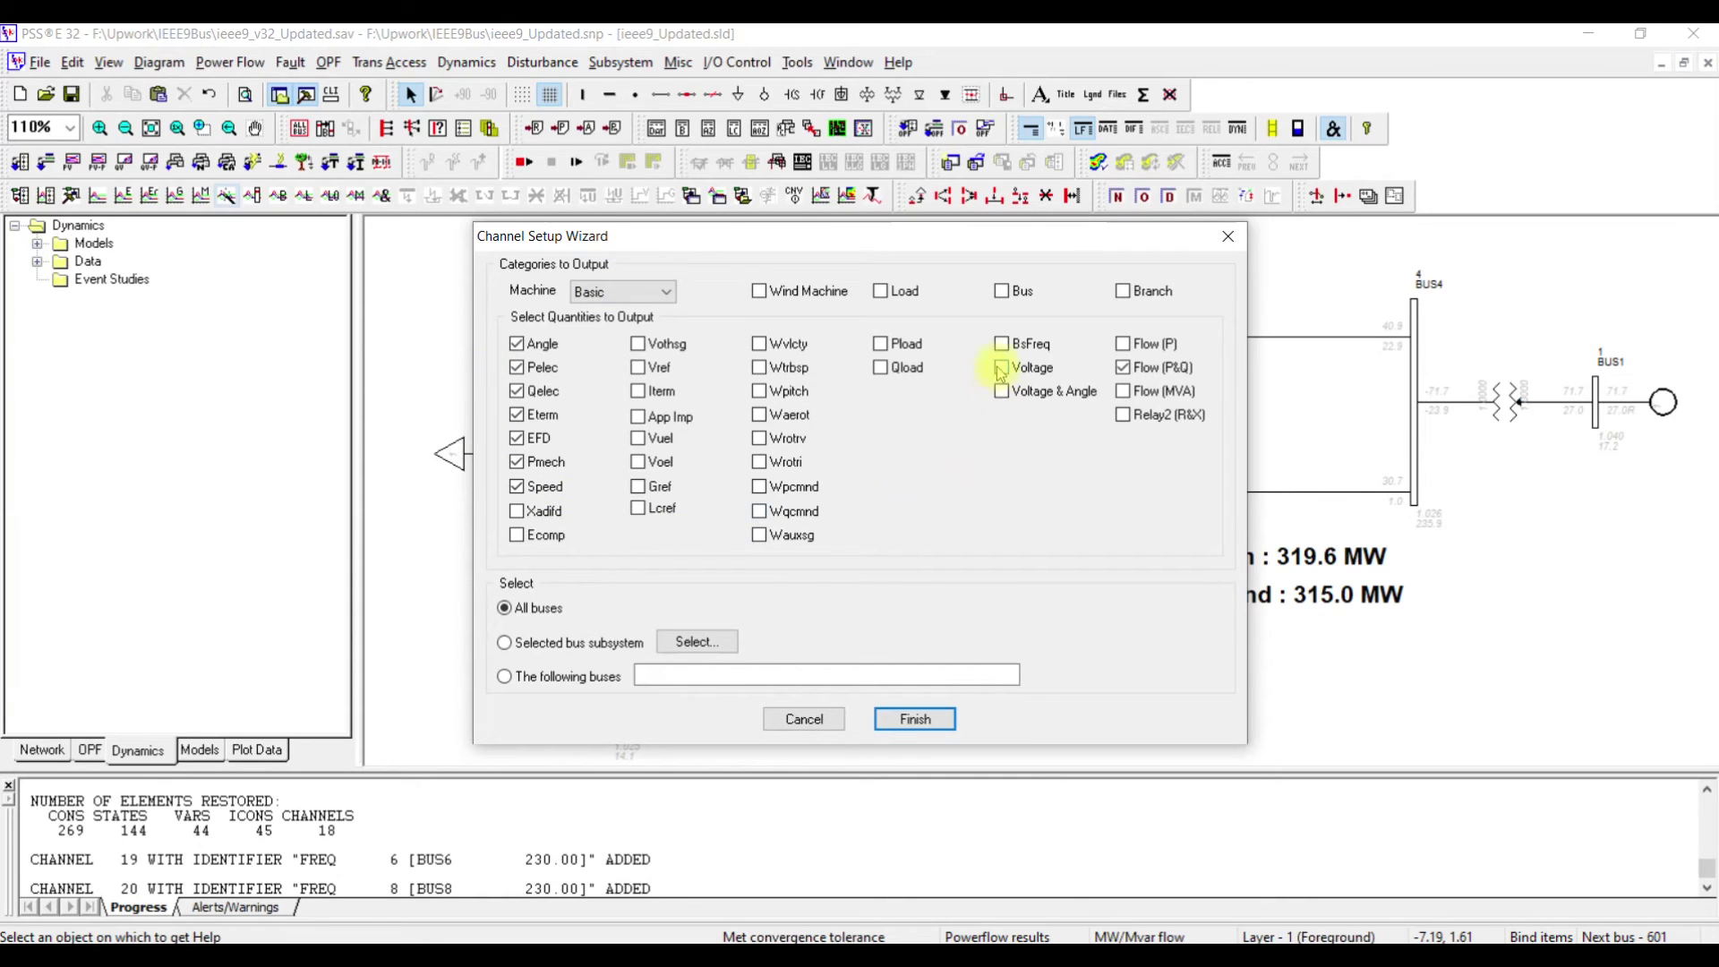
click(1122, 369)
click(516, 344)
click(540, 374)
click(540, 393)
click(542, 416)
click(548, 441)
click(545, 486)
click(914, 719)
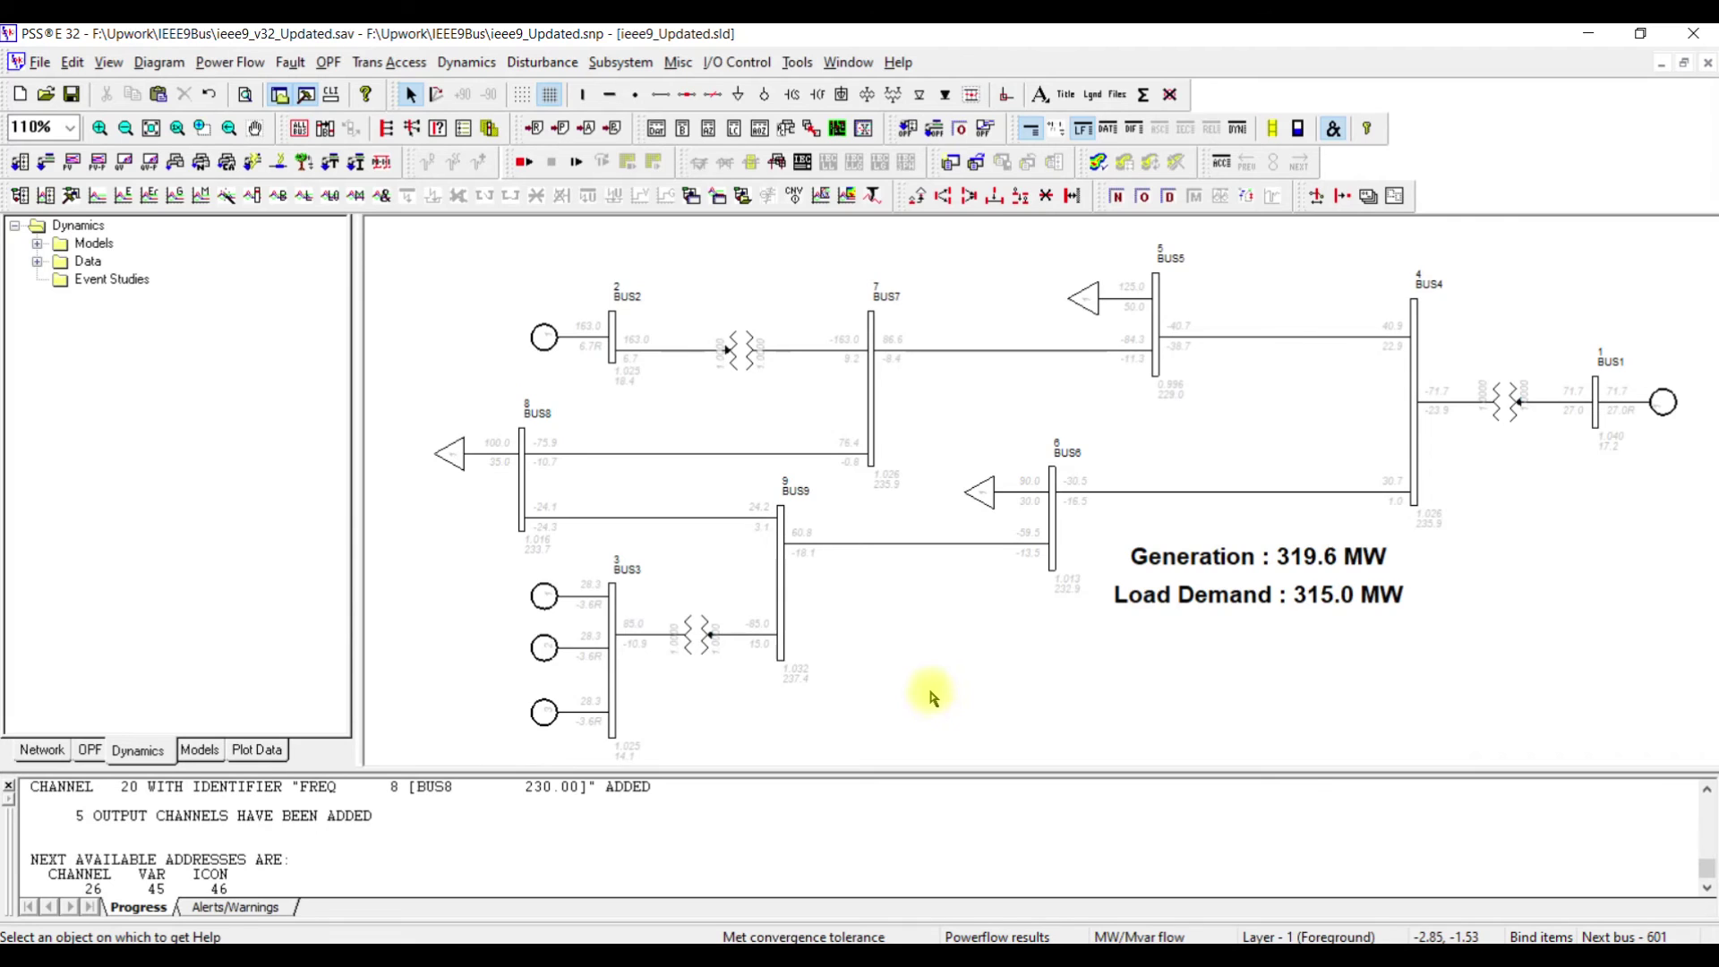
- Show the dynamics data channel list and save the snapshot data as ieee9_Updated_Freq.snp in the IEEE9Bus folder
key(ctrl+Tab)
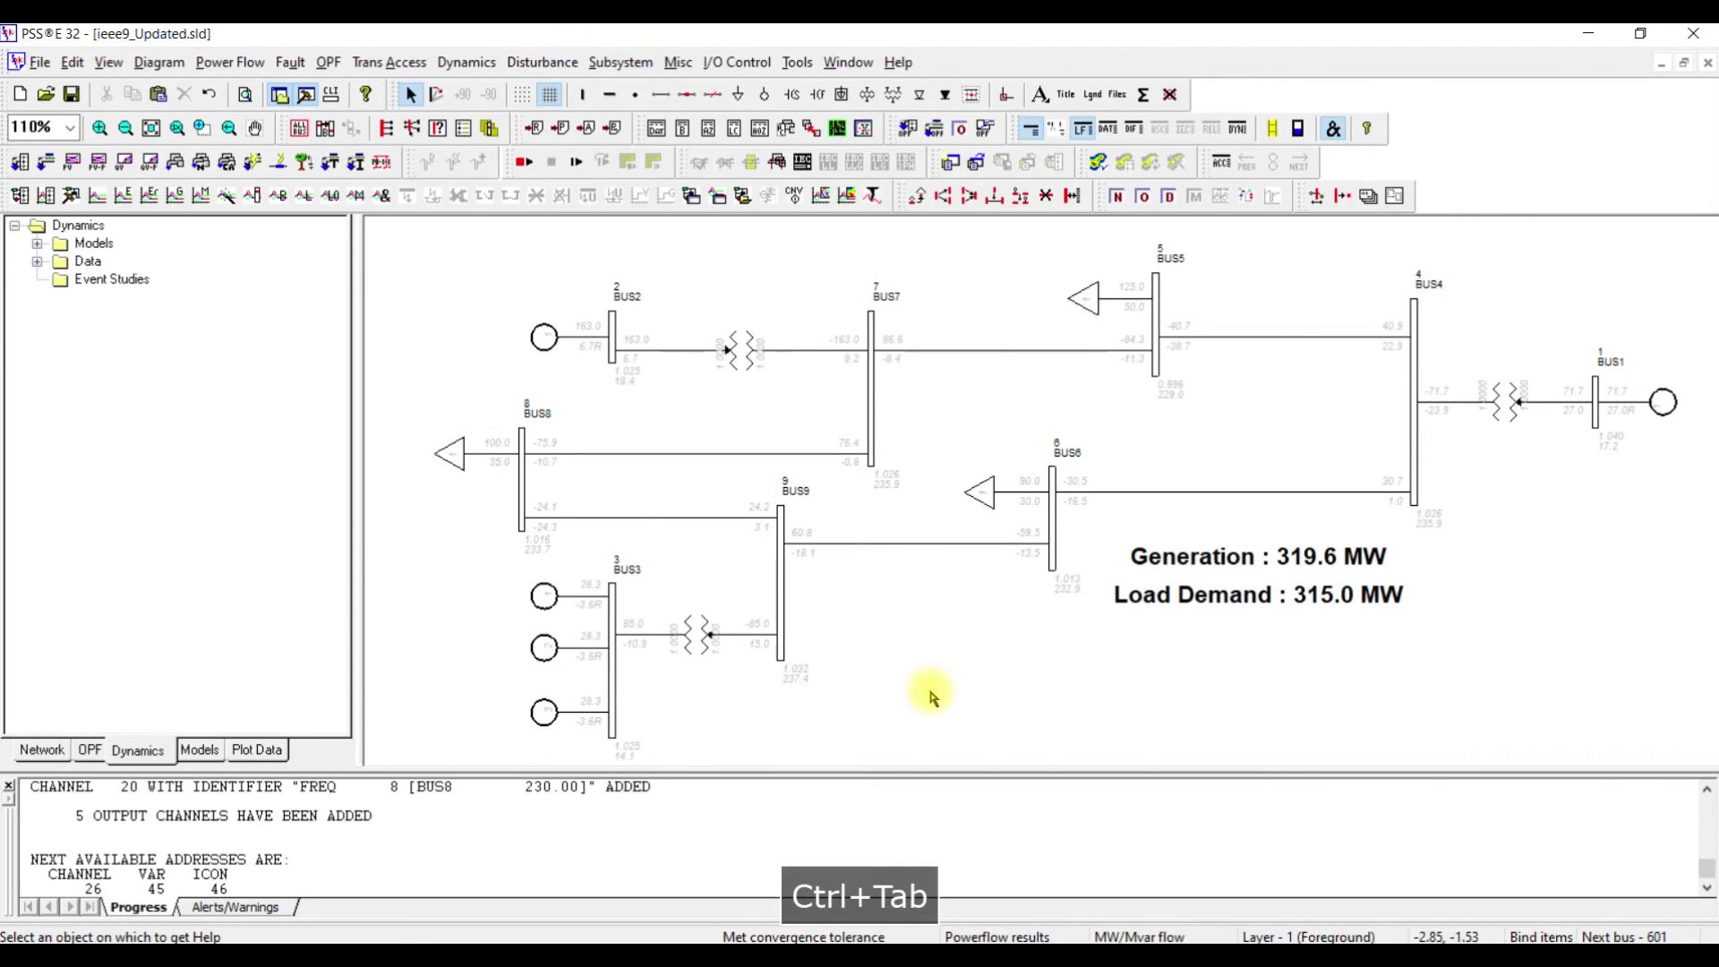
key(ctrl+Tab)
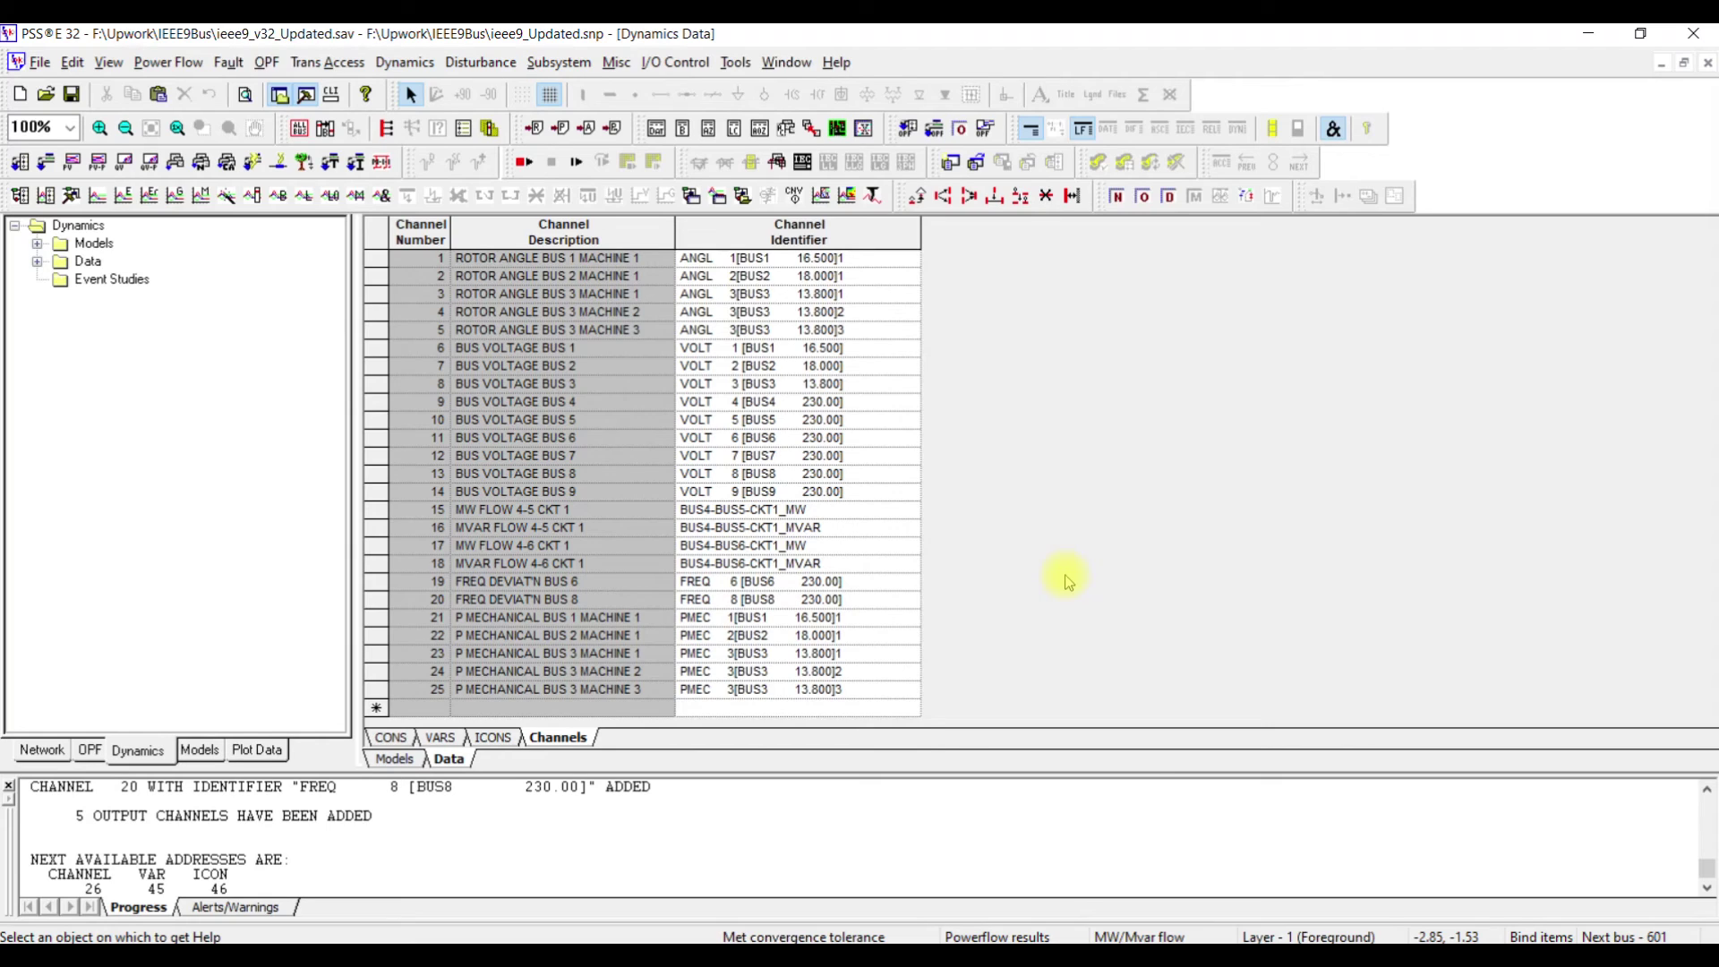
key(ctrl+s)
click(1081, 317)
click(877, 399)
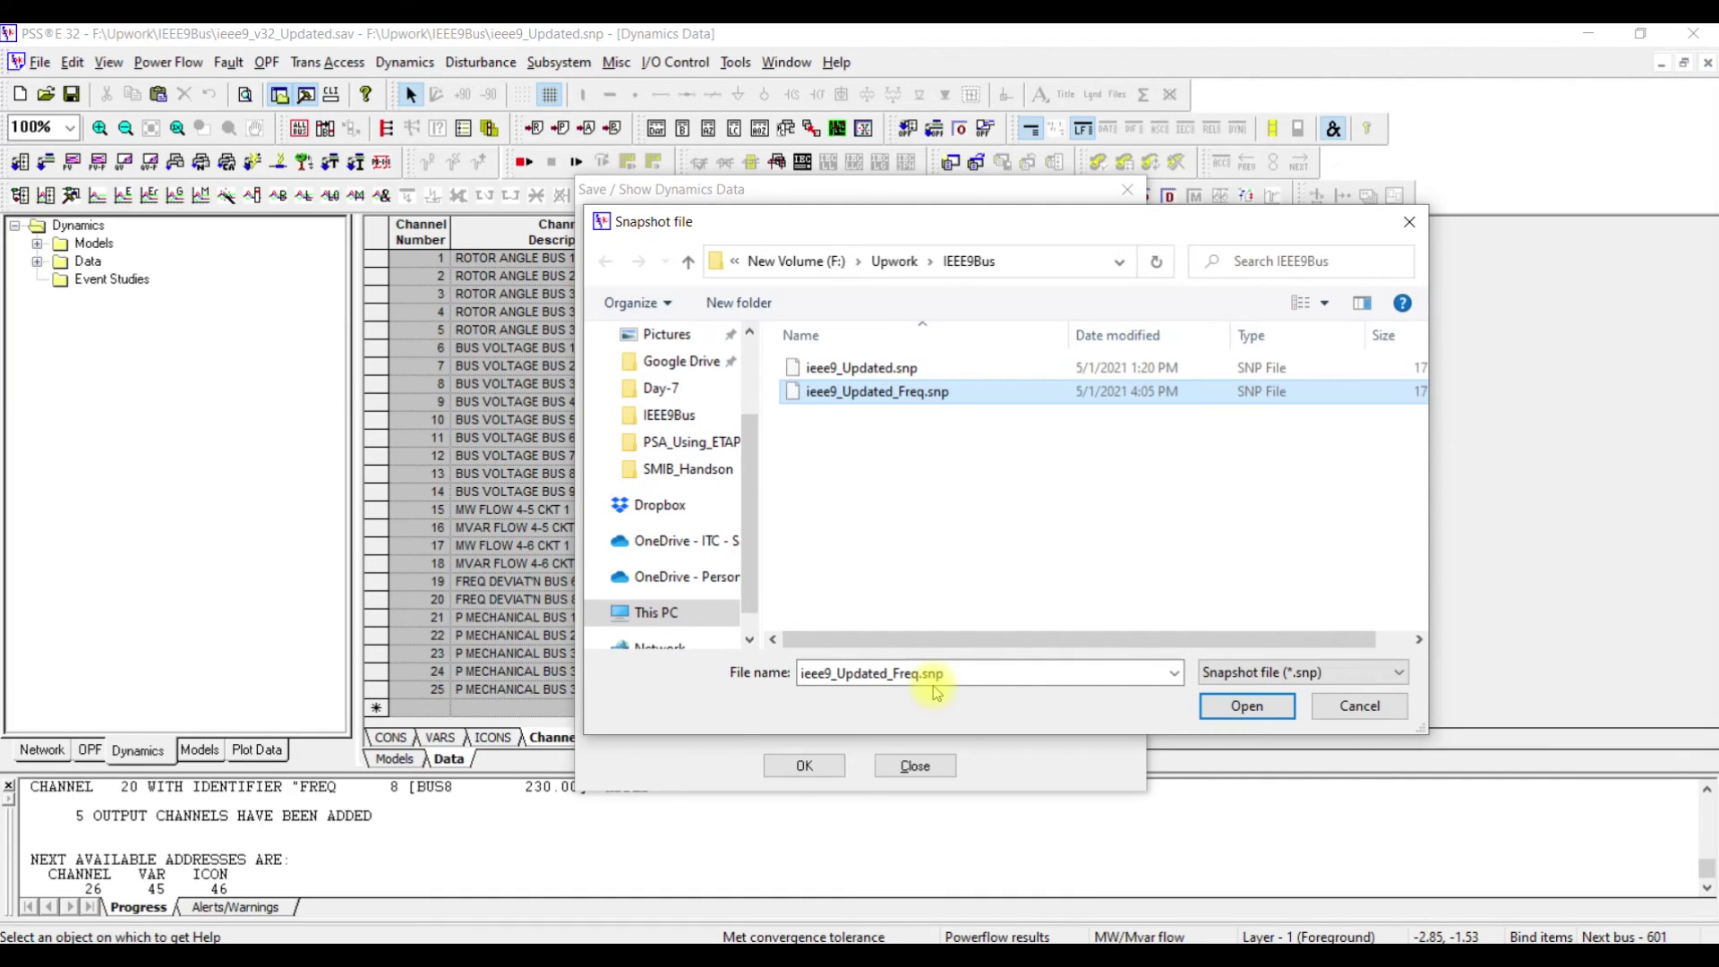
click(1225, 719)
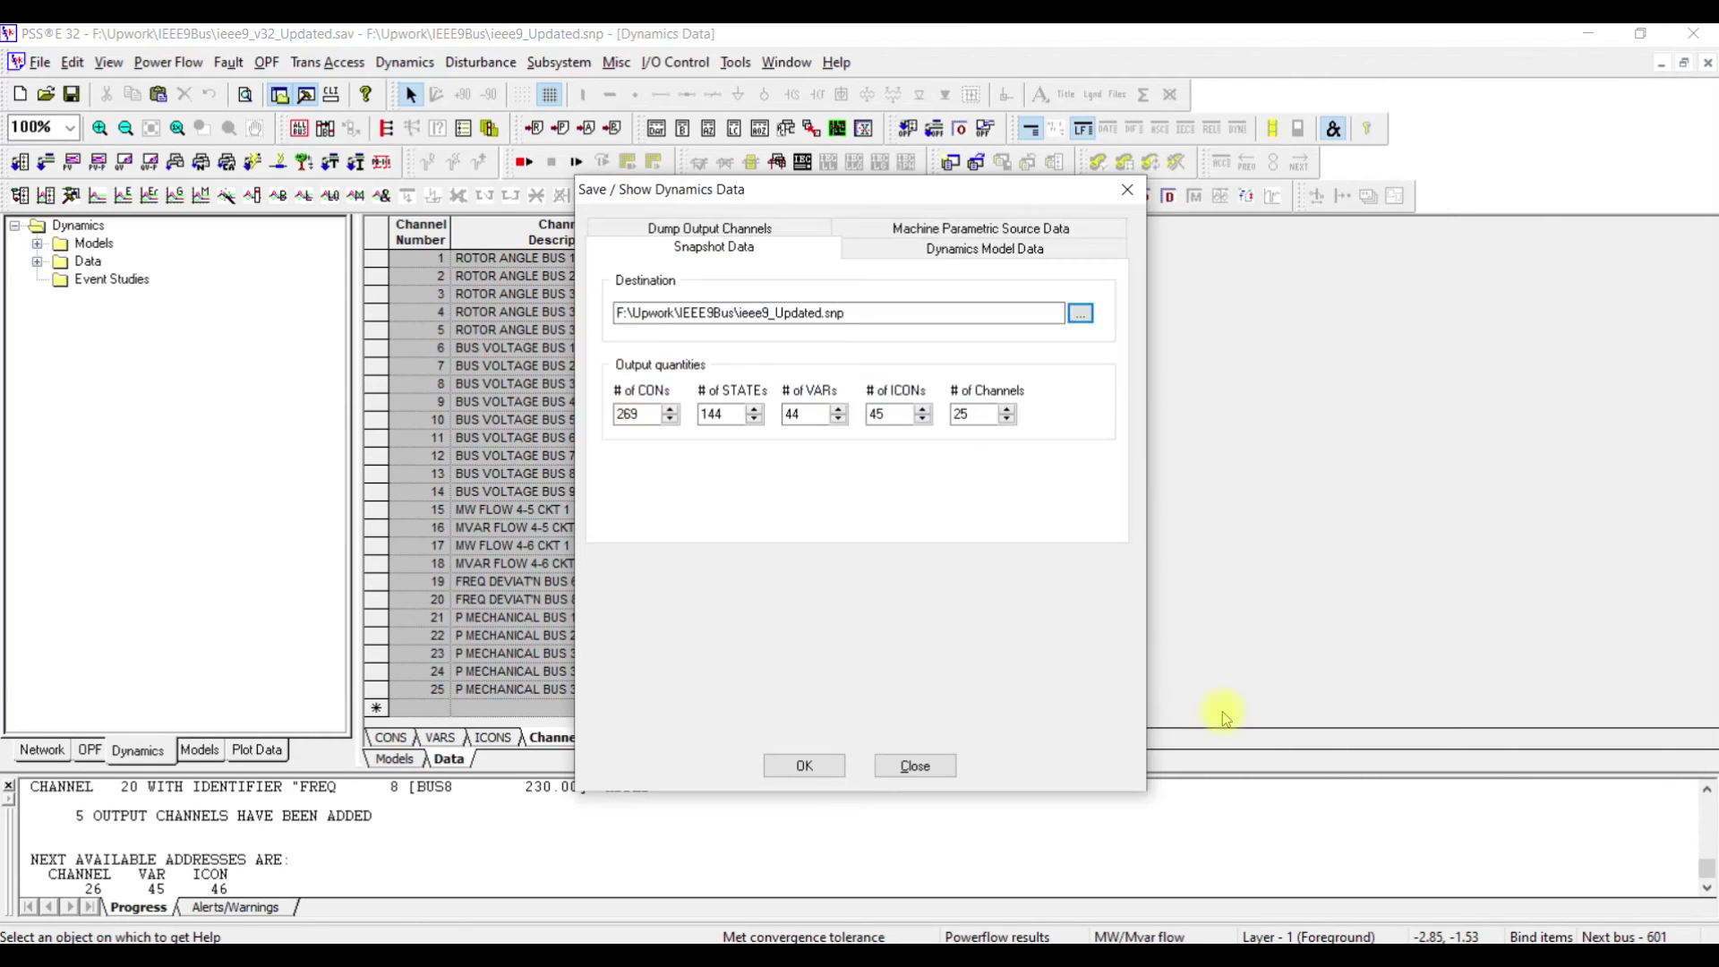
click(804, 766)
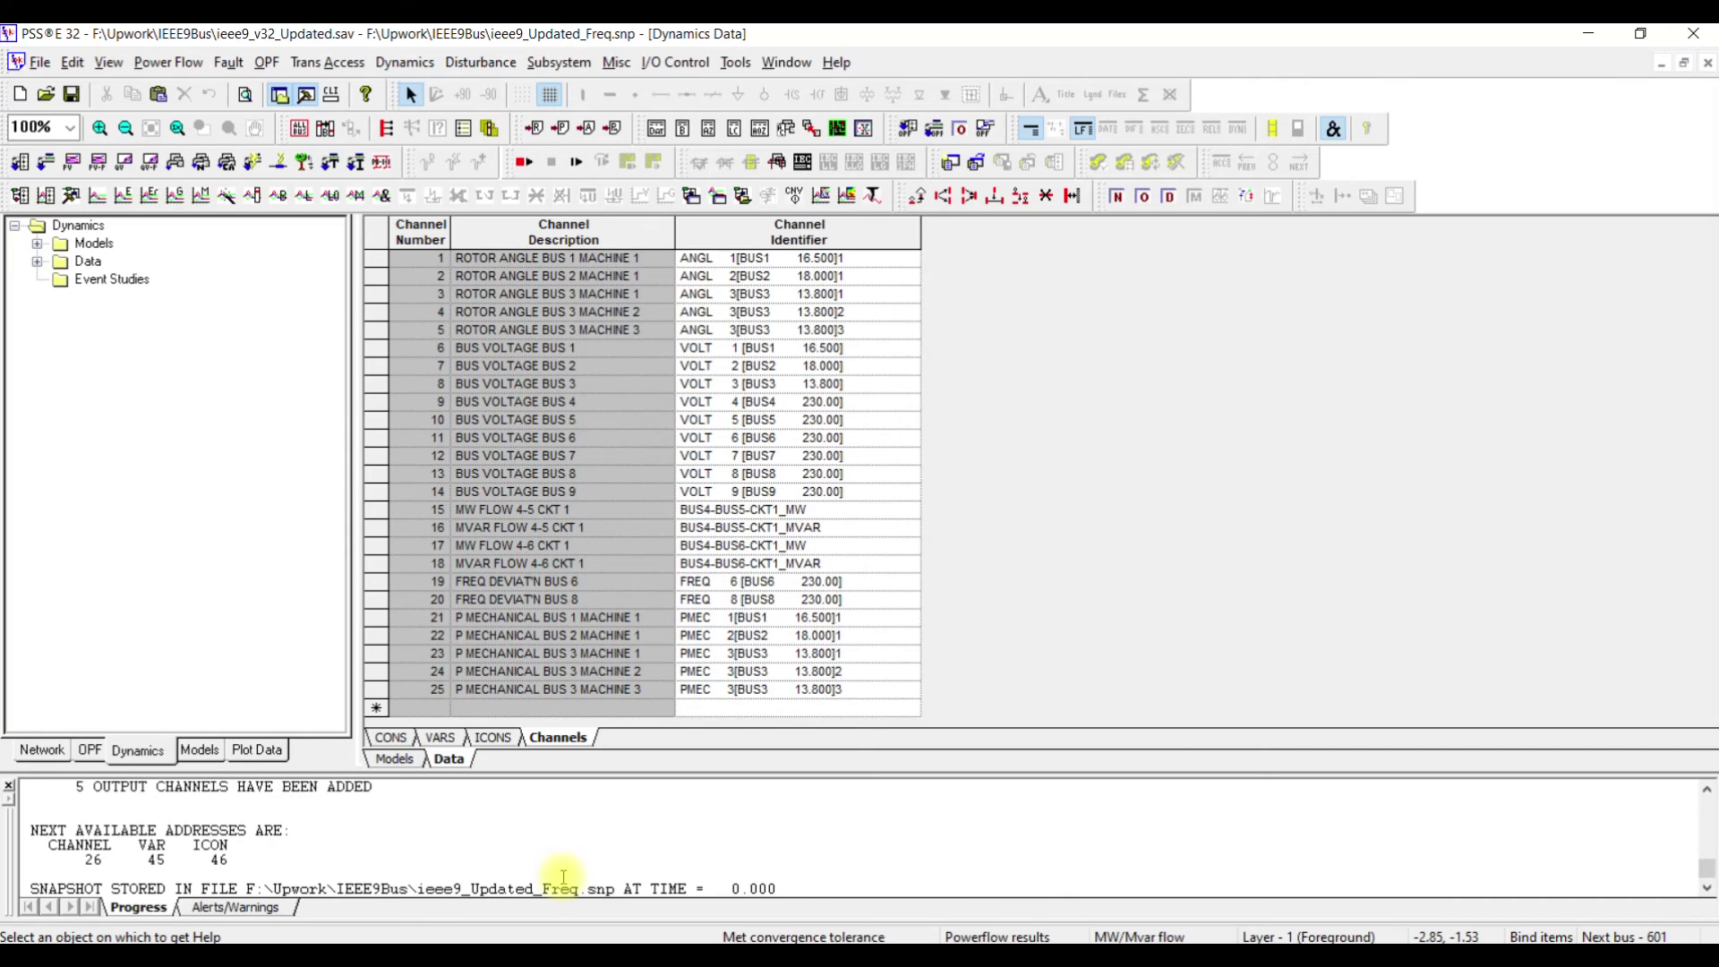
- Start a dynamic simulation setup and choose GenTrip_FSA_Bus3-Gen1_NoFault.out as the channel output file
click(108, 203)
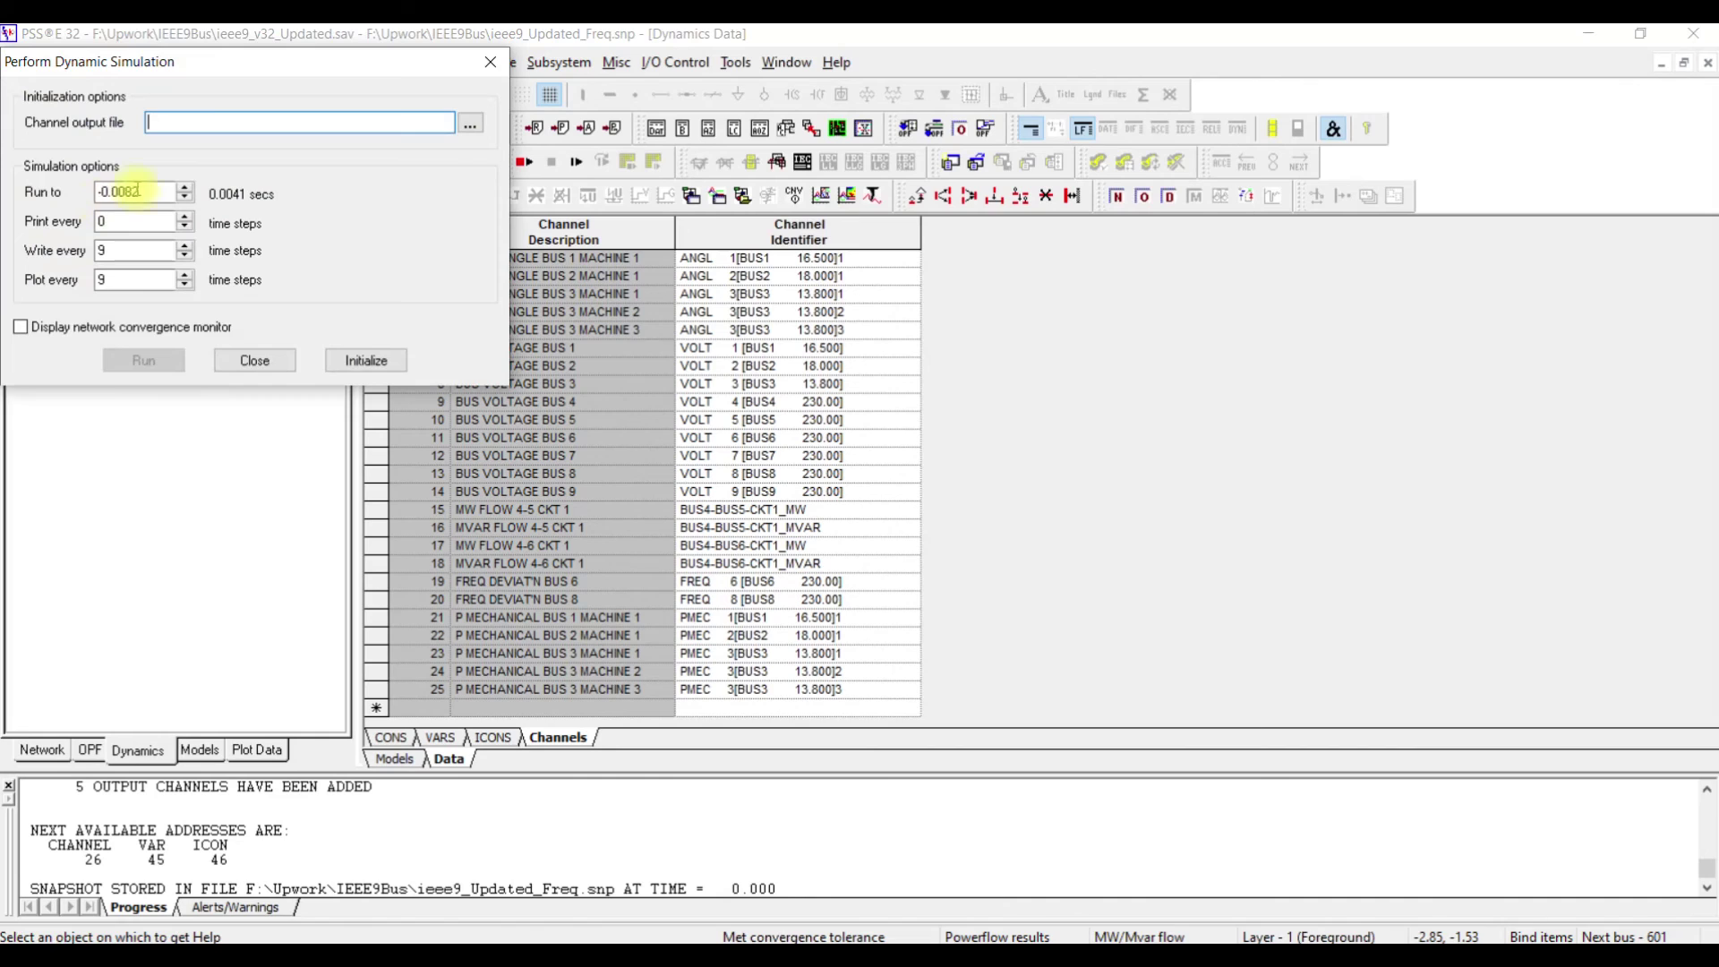
drag(174, 72, 1004, 256)
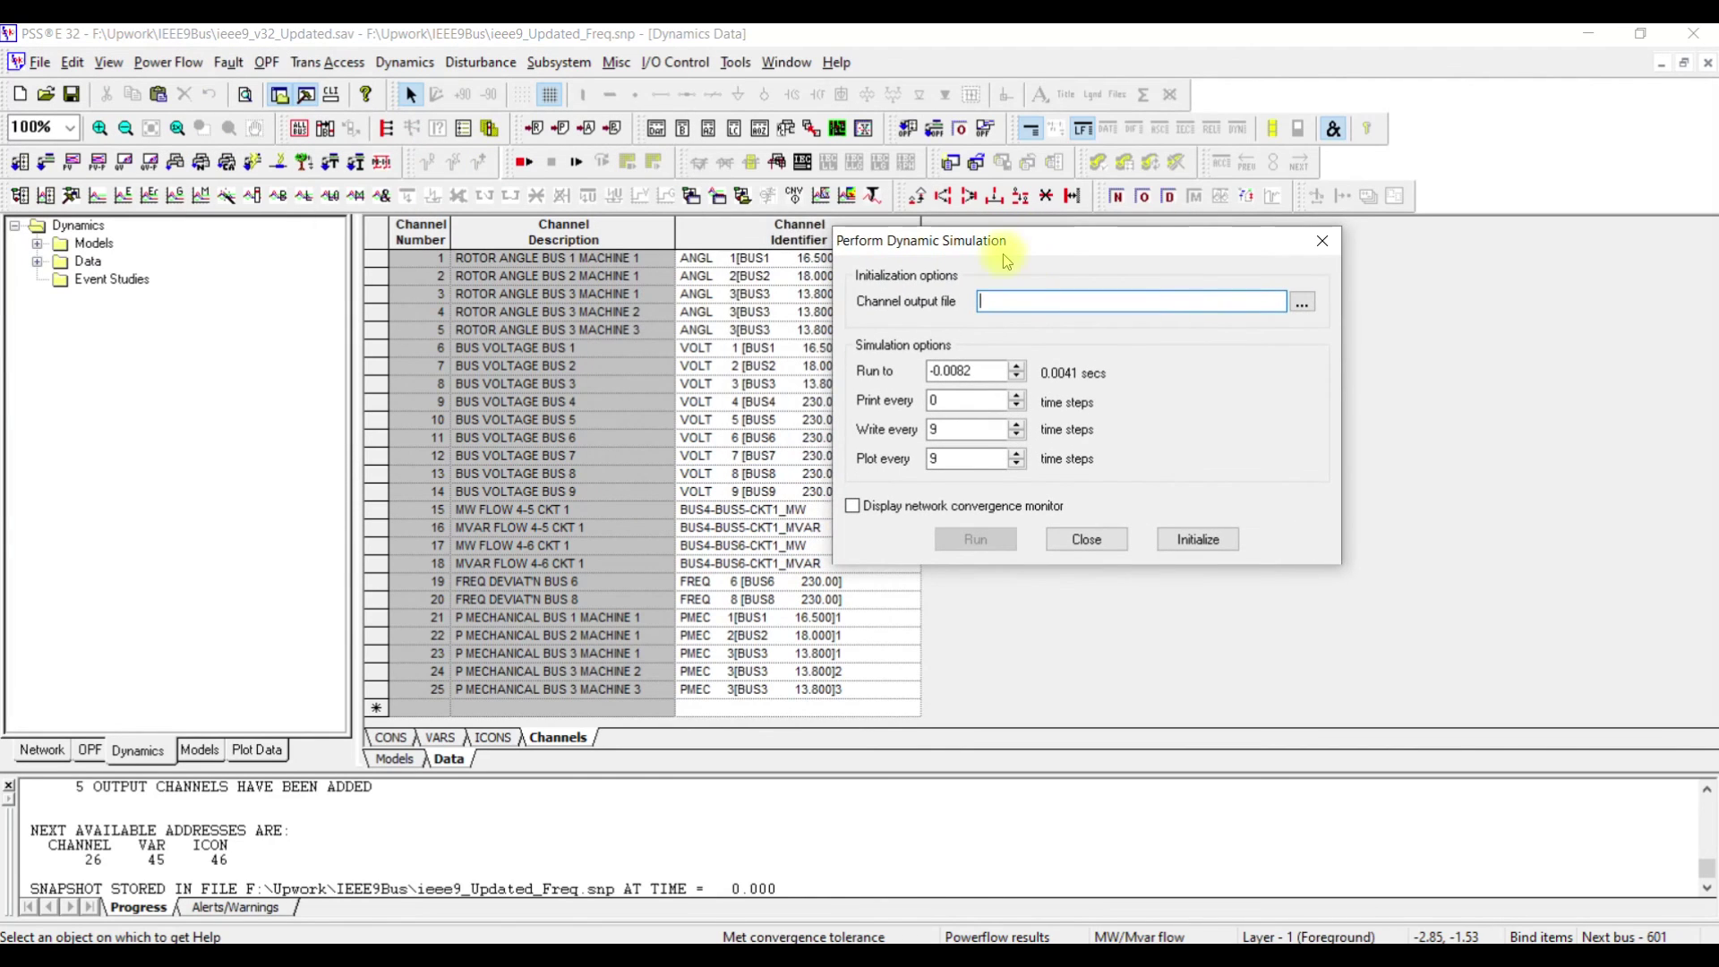
click(1302, 305)
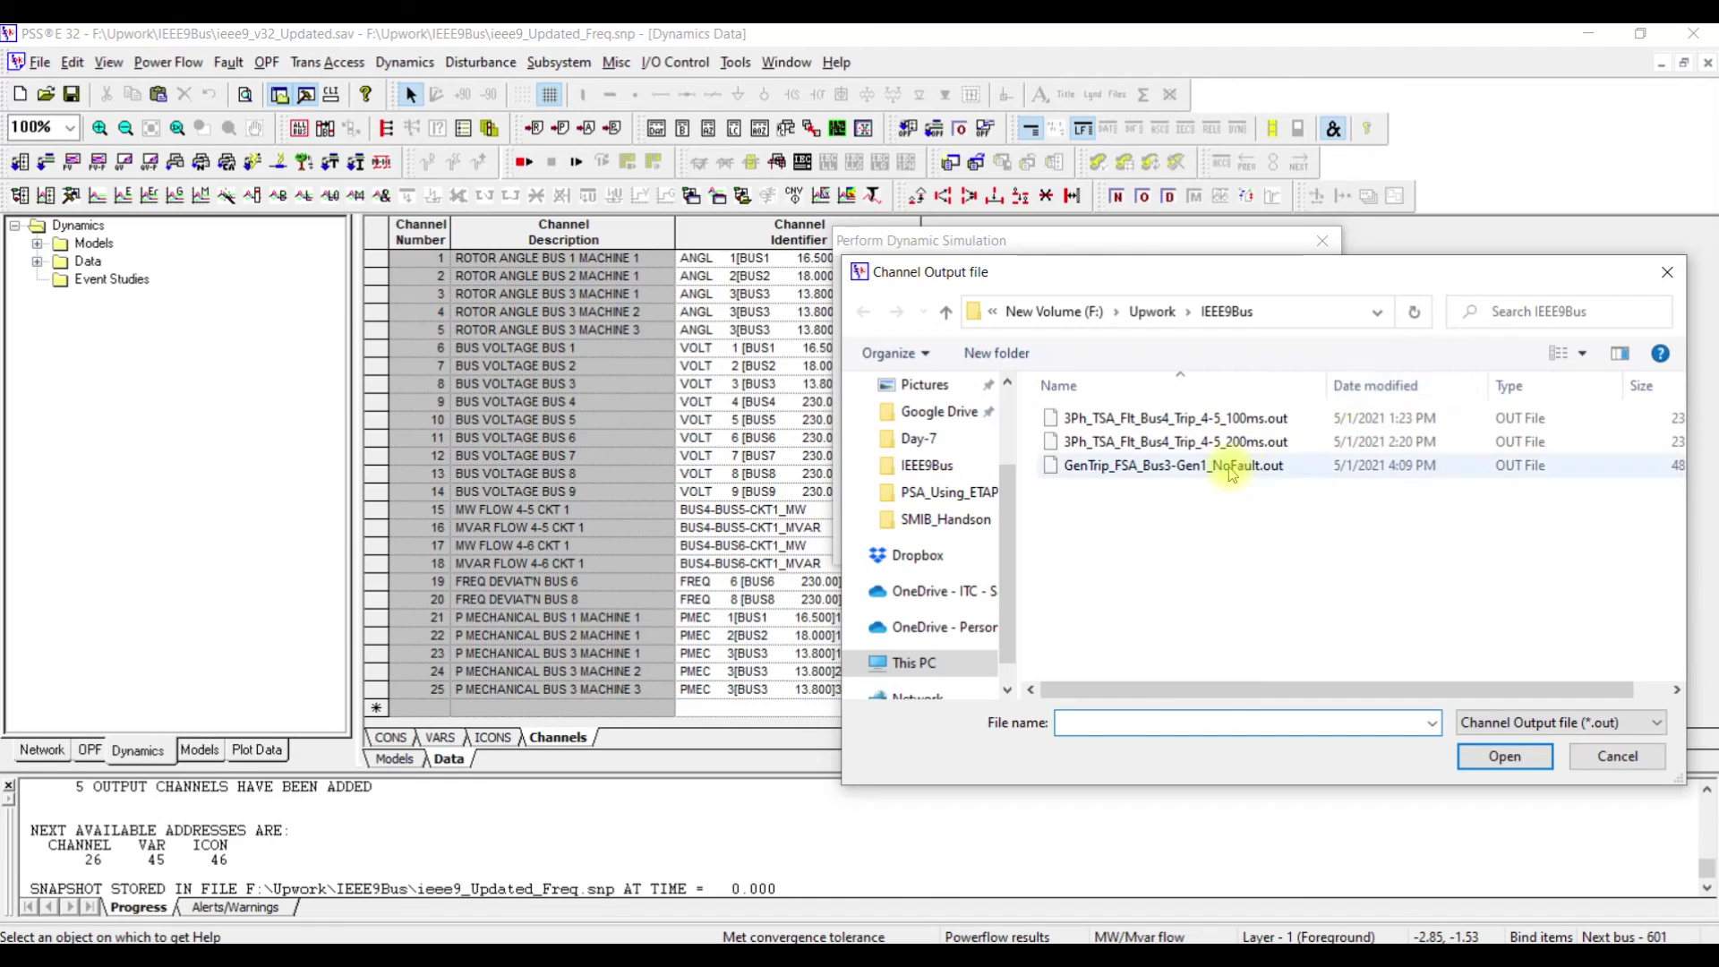
click(1230, 473)
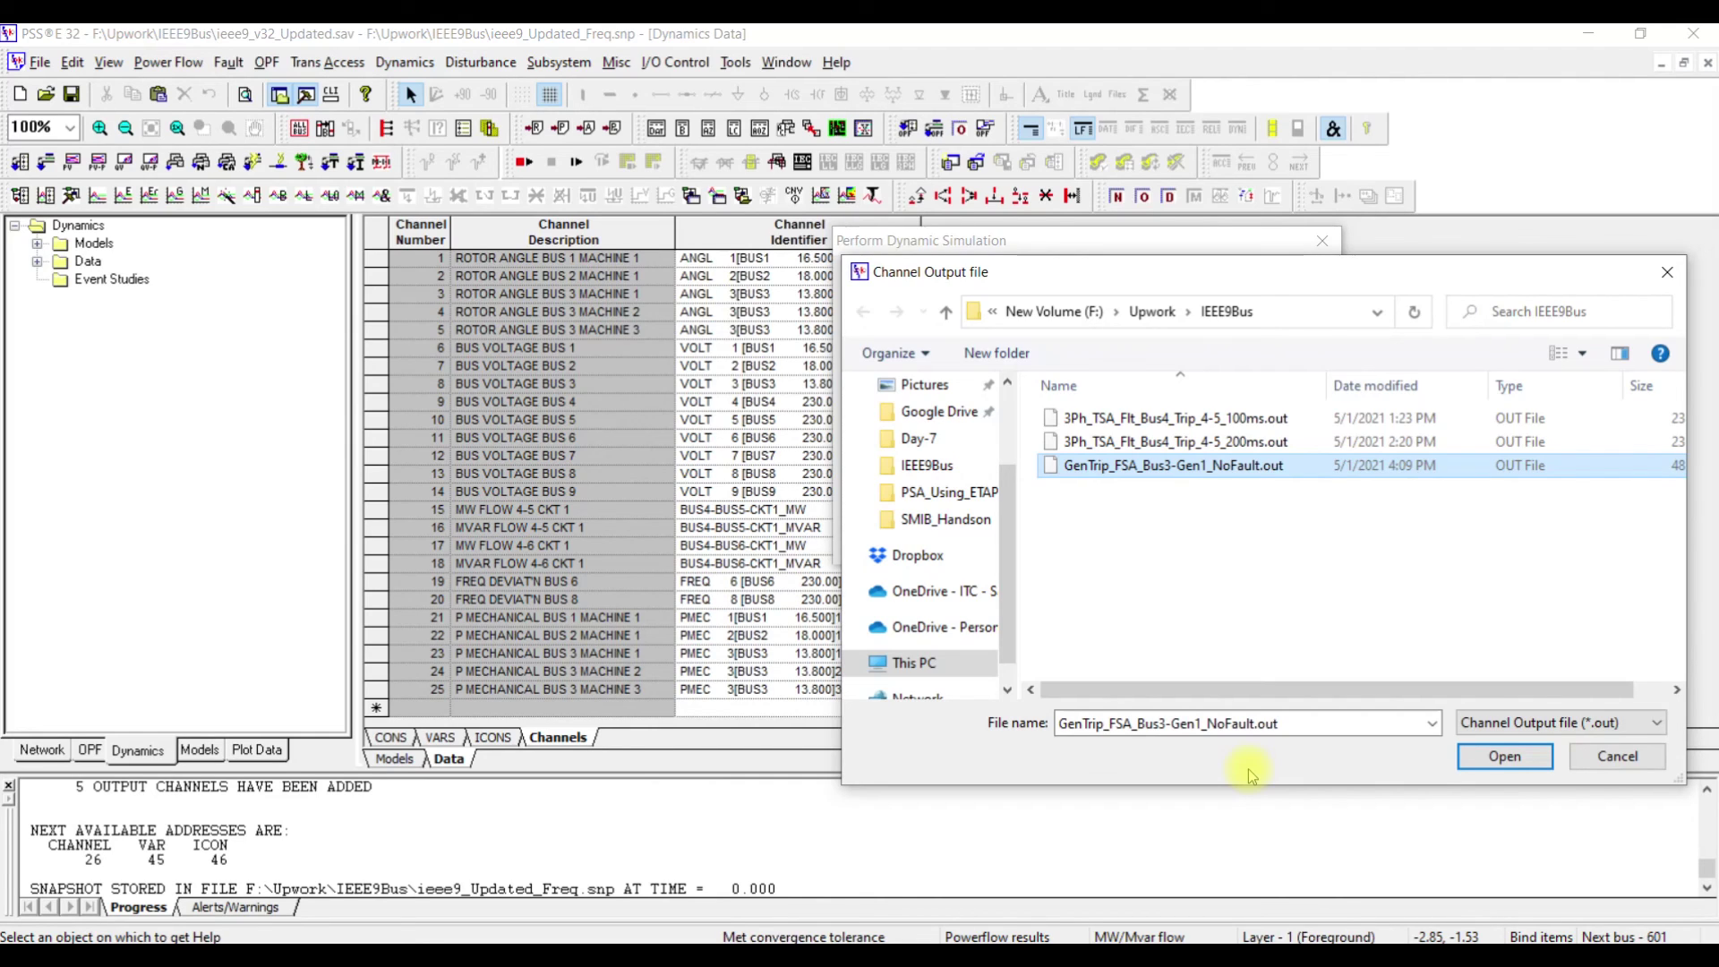
click(1527, 764)
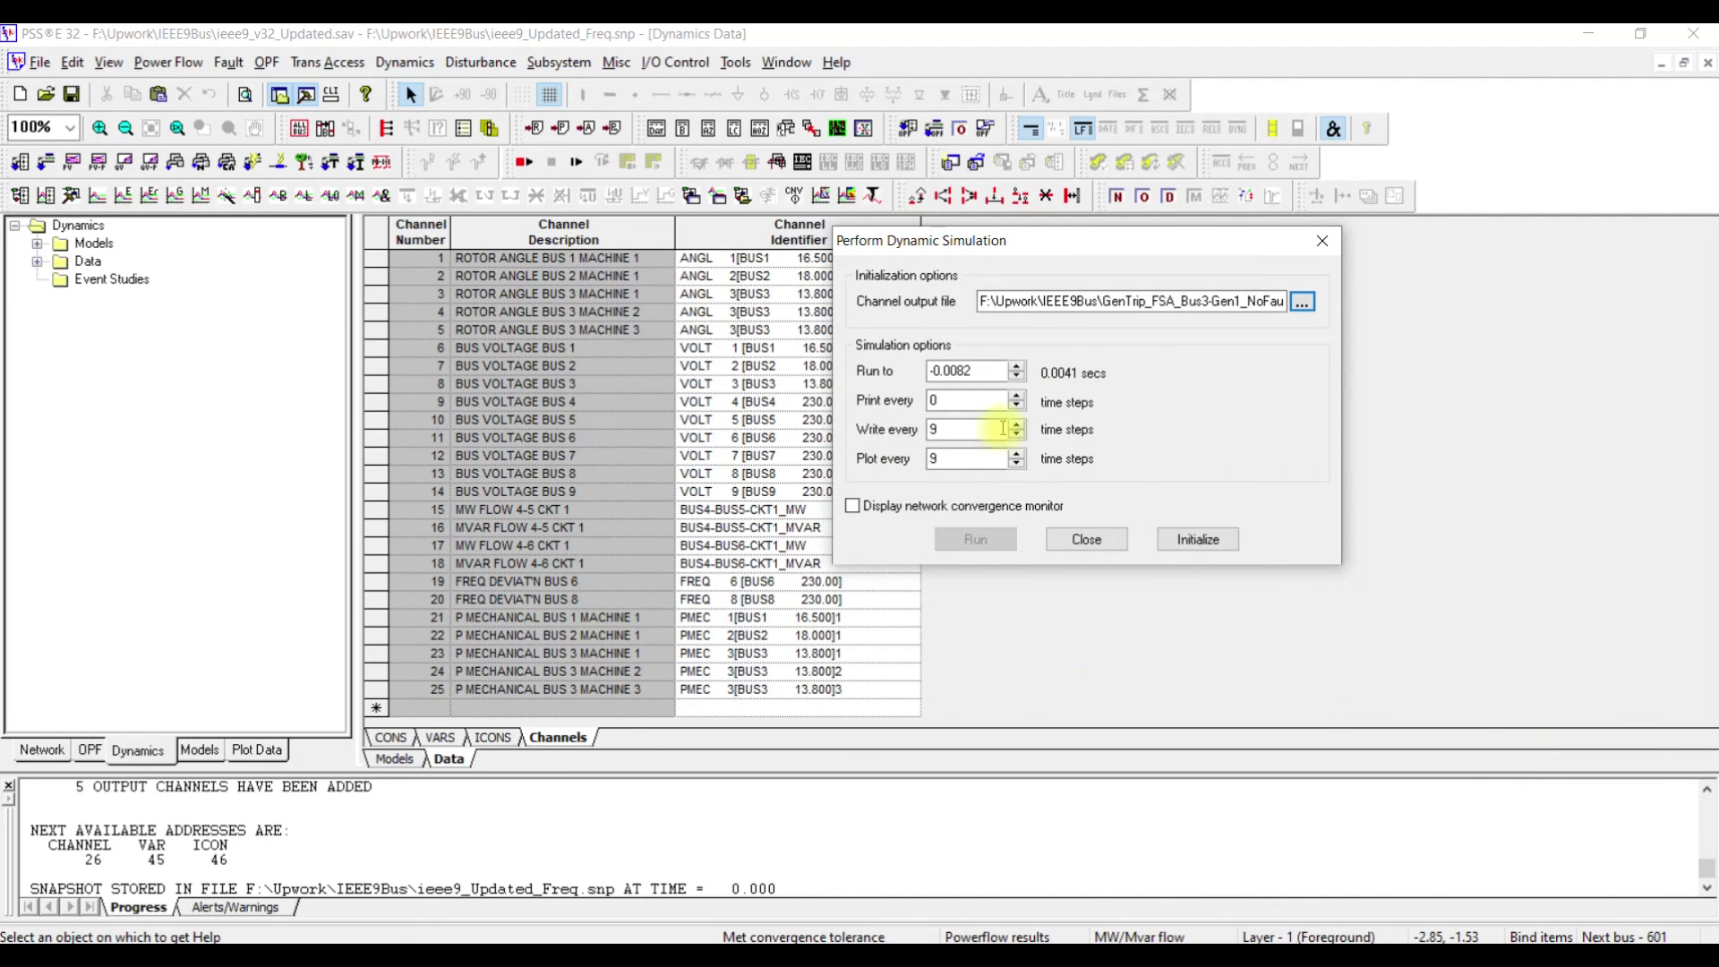
- Set the simulation to run to 1 second, initialize it, and run it
drag(981, 373, 929, 374)
text(1)
click(1219, 540)
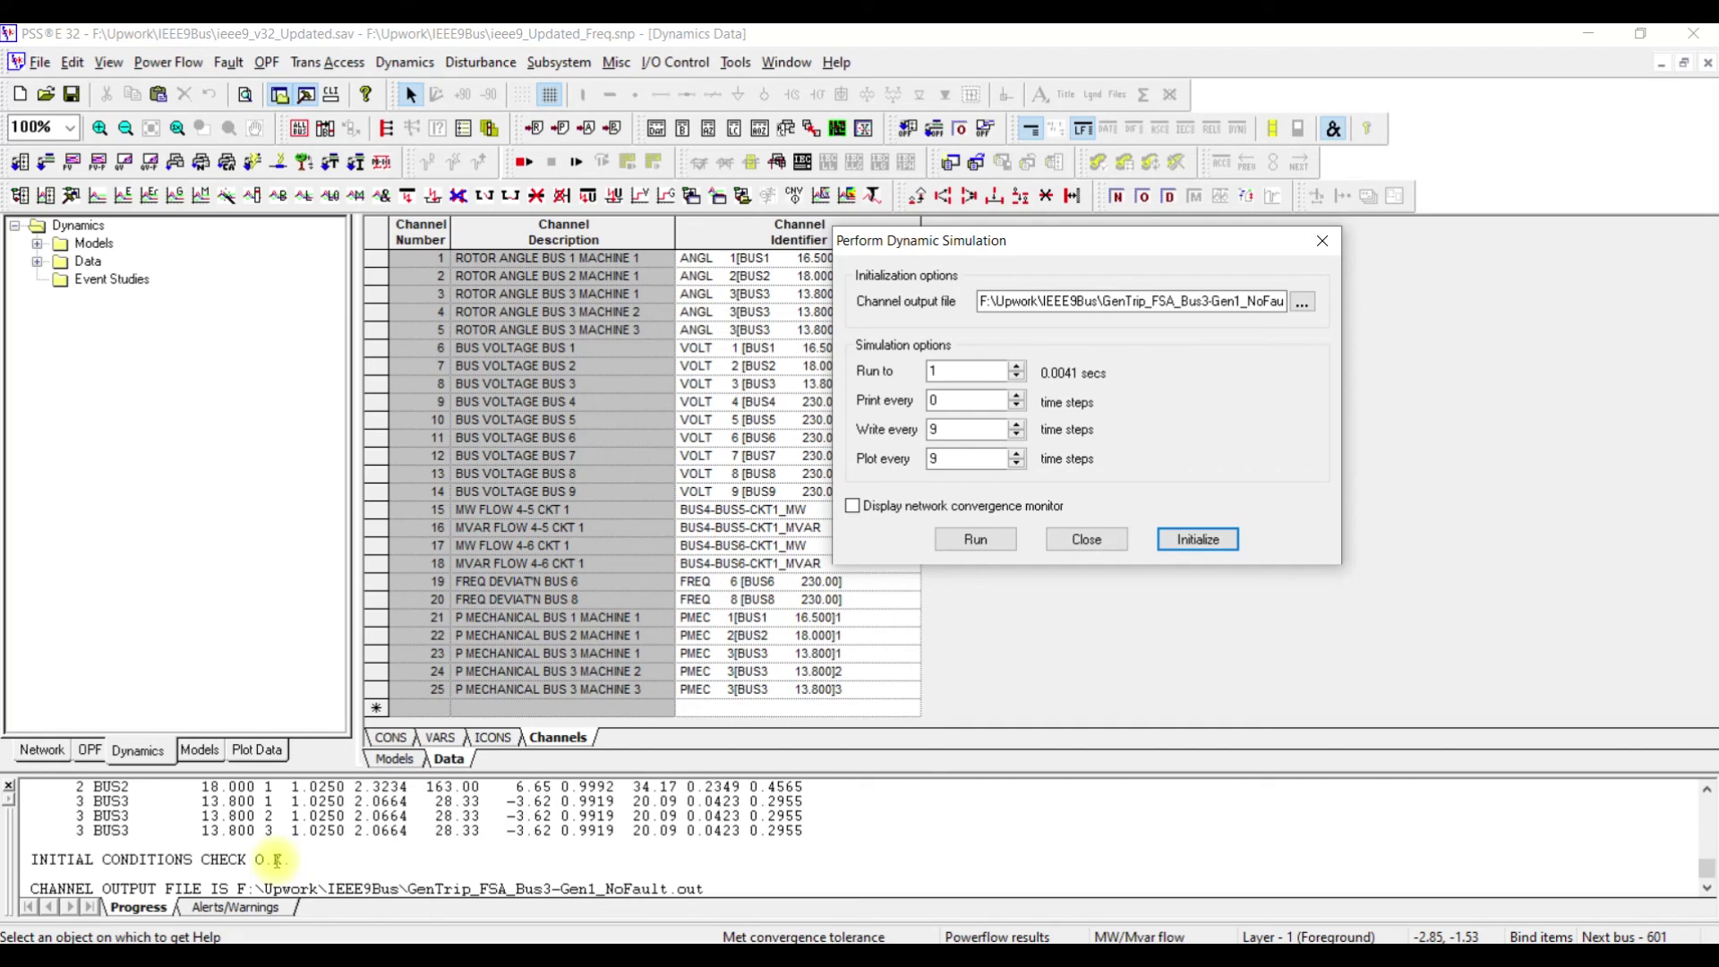
click(979, 538)
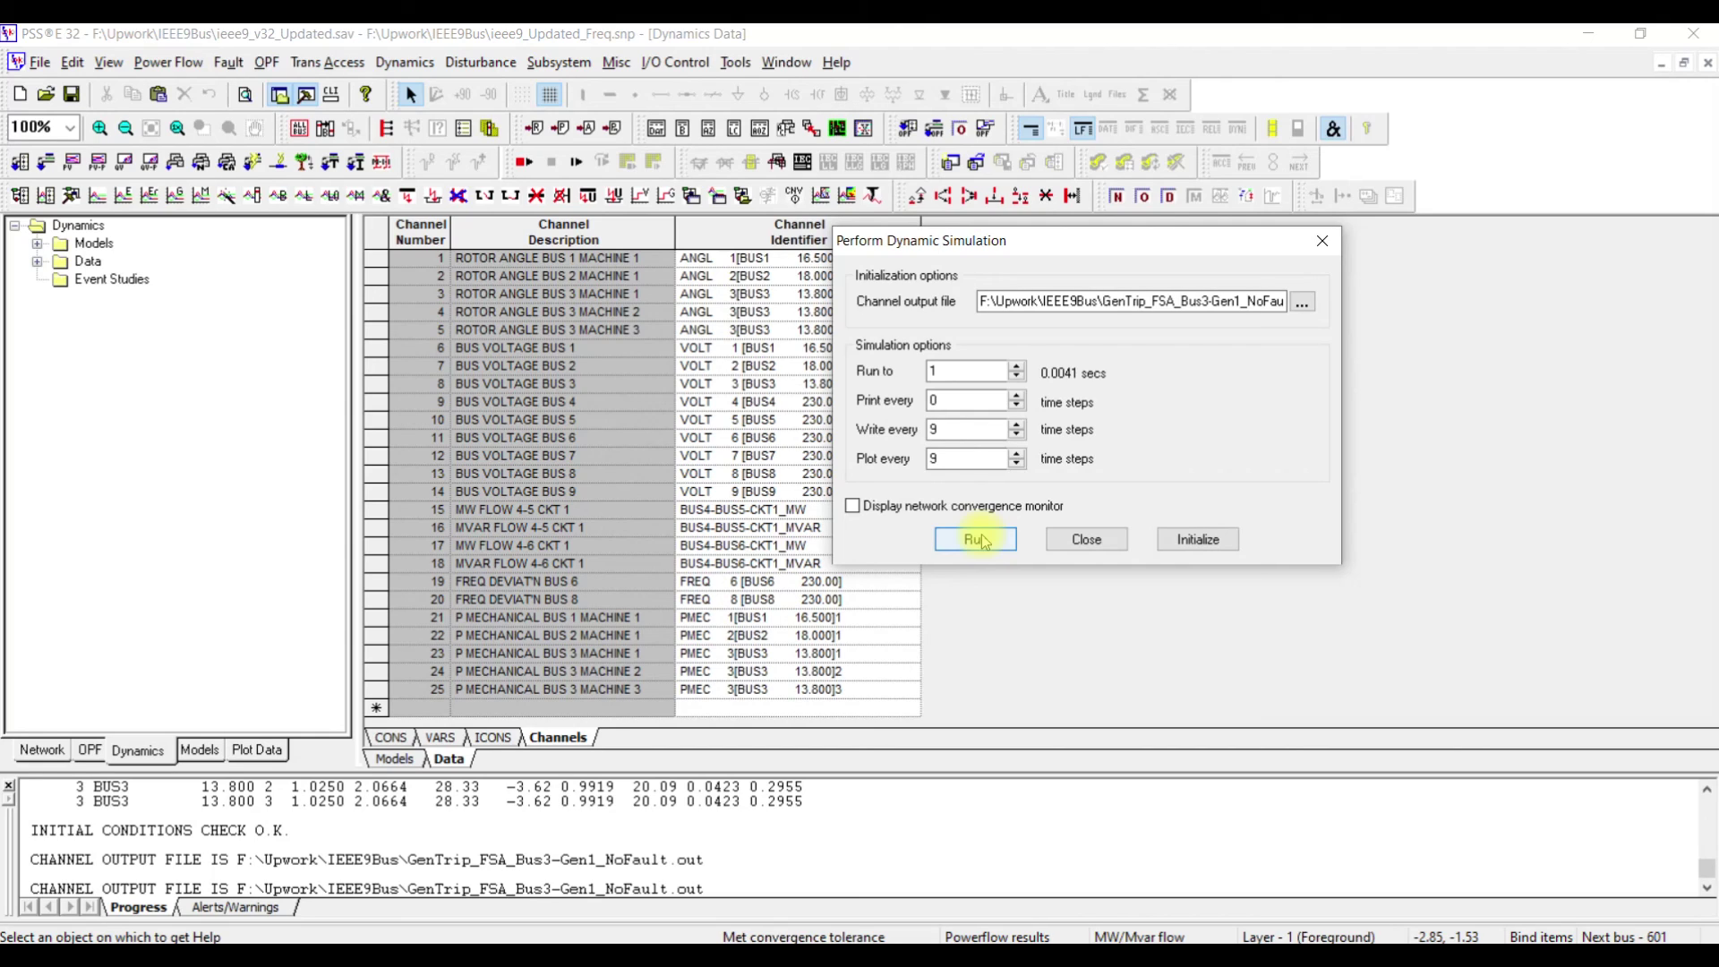
- Apply a disconnect machine disturbance to machine 1 at bus 3
click(462, 60)
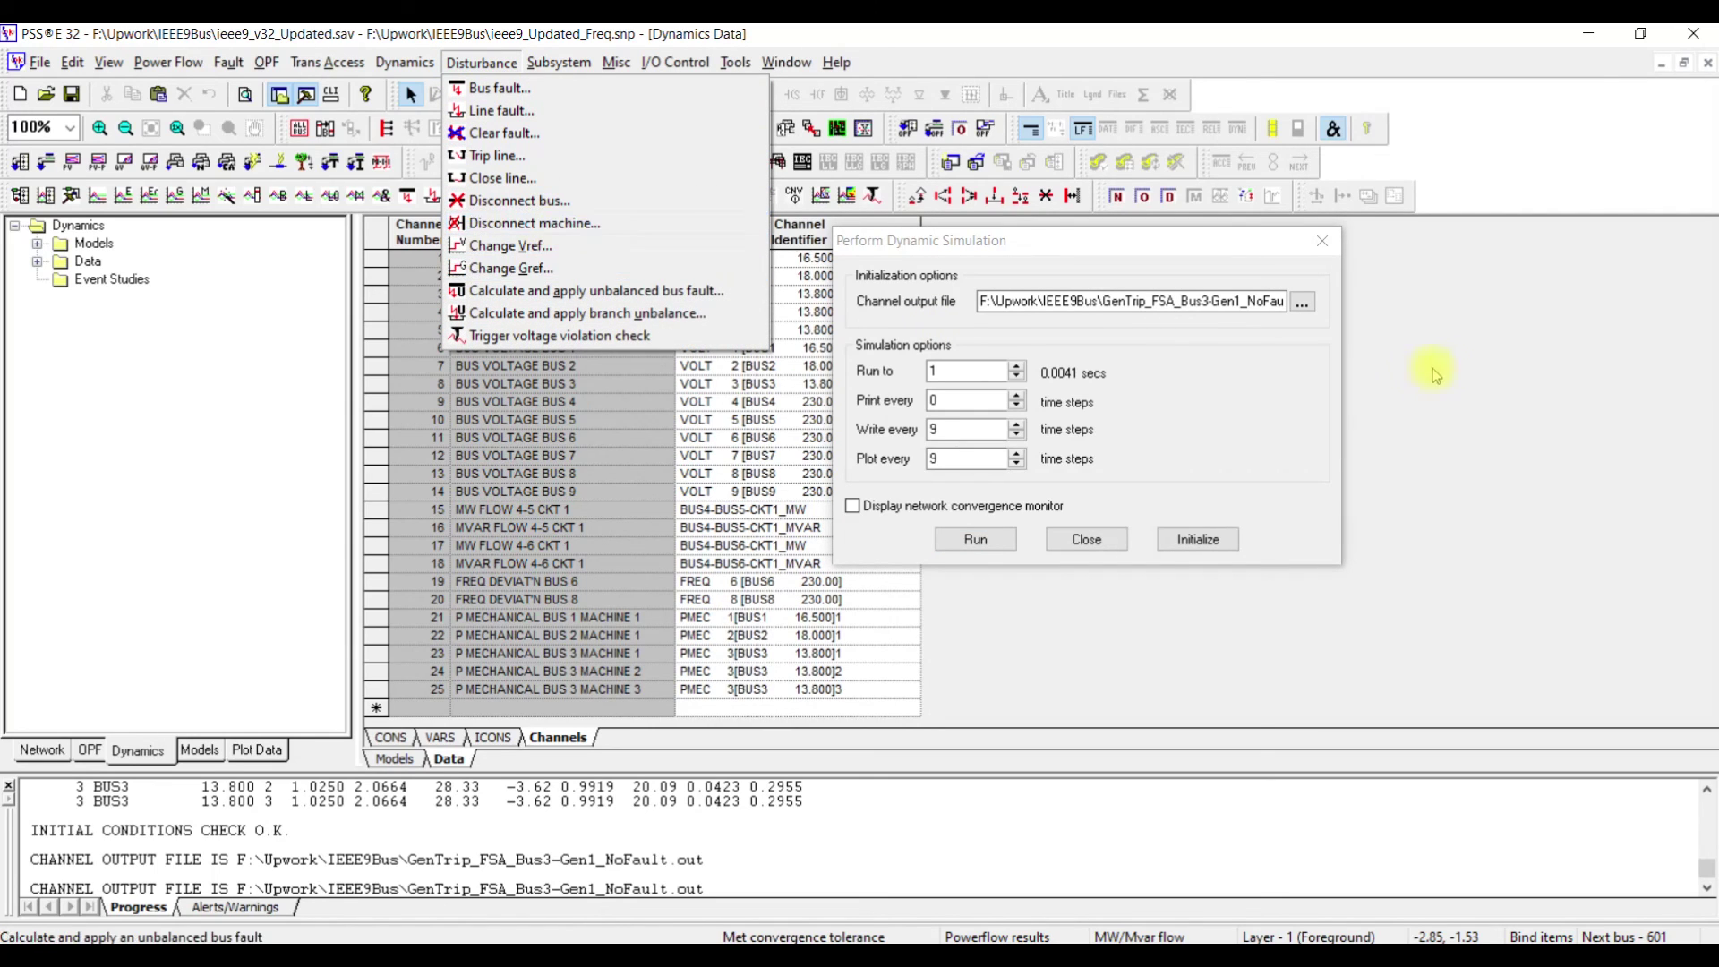
click(1468, 367)
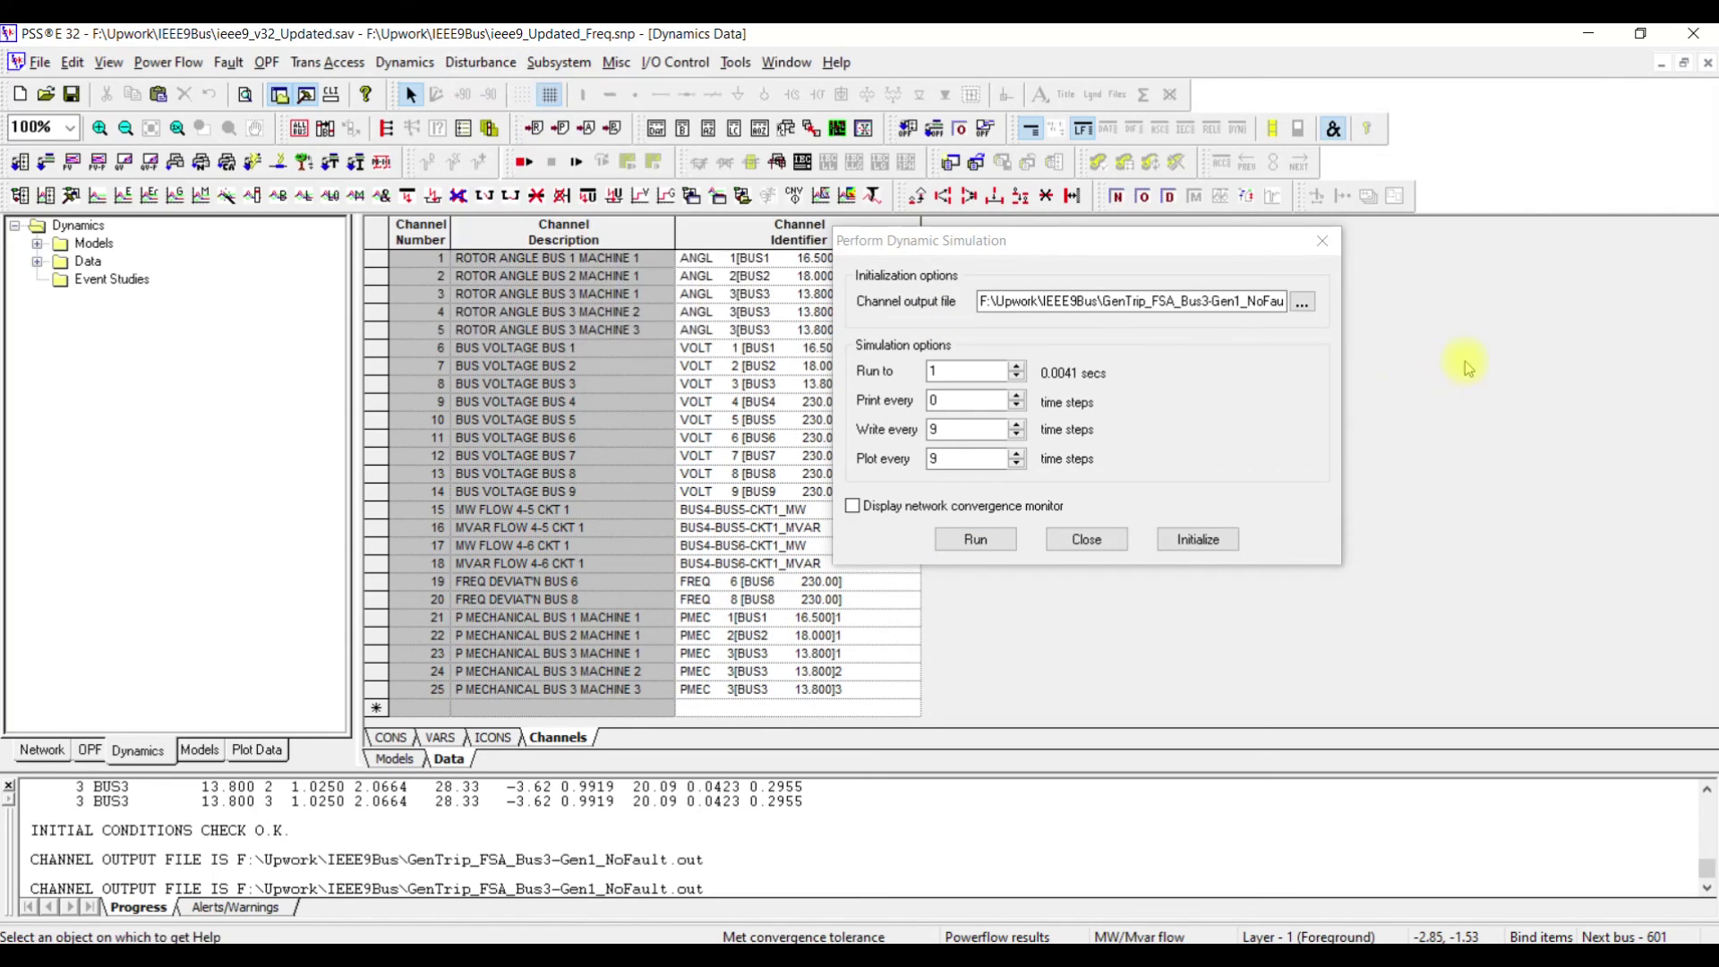
click(562, 197)
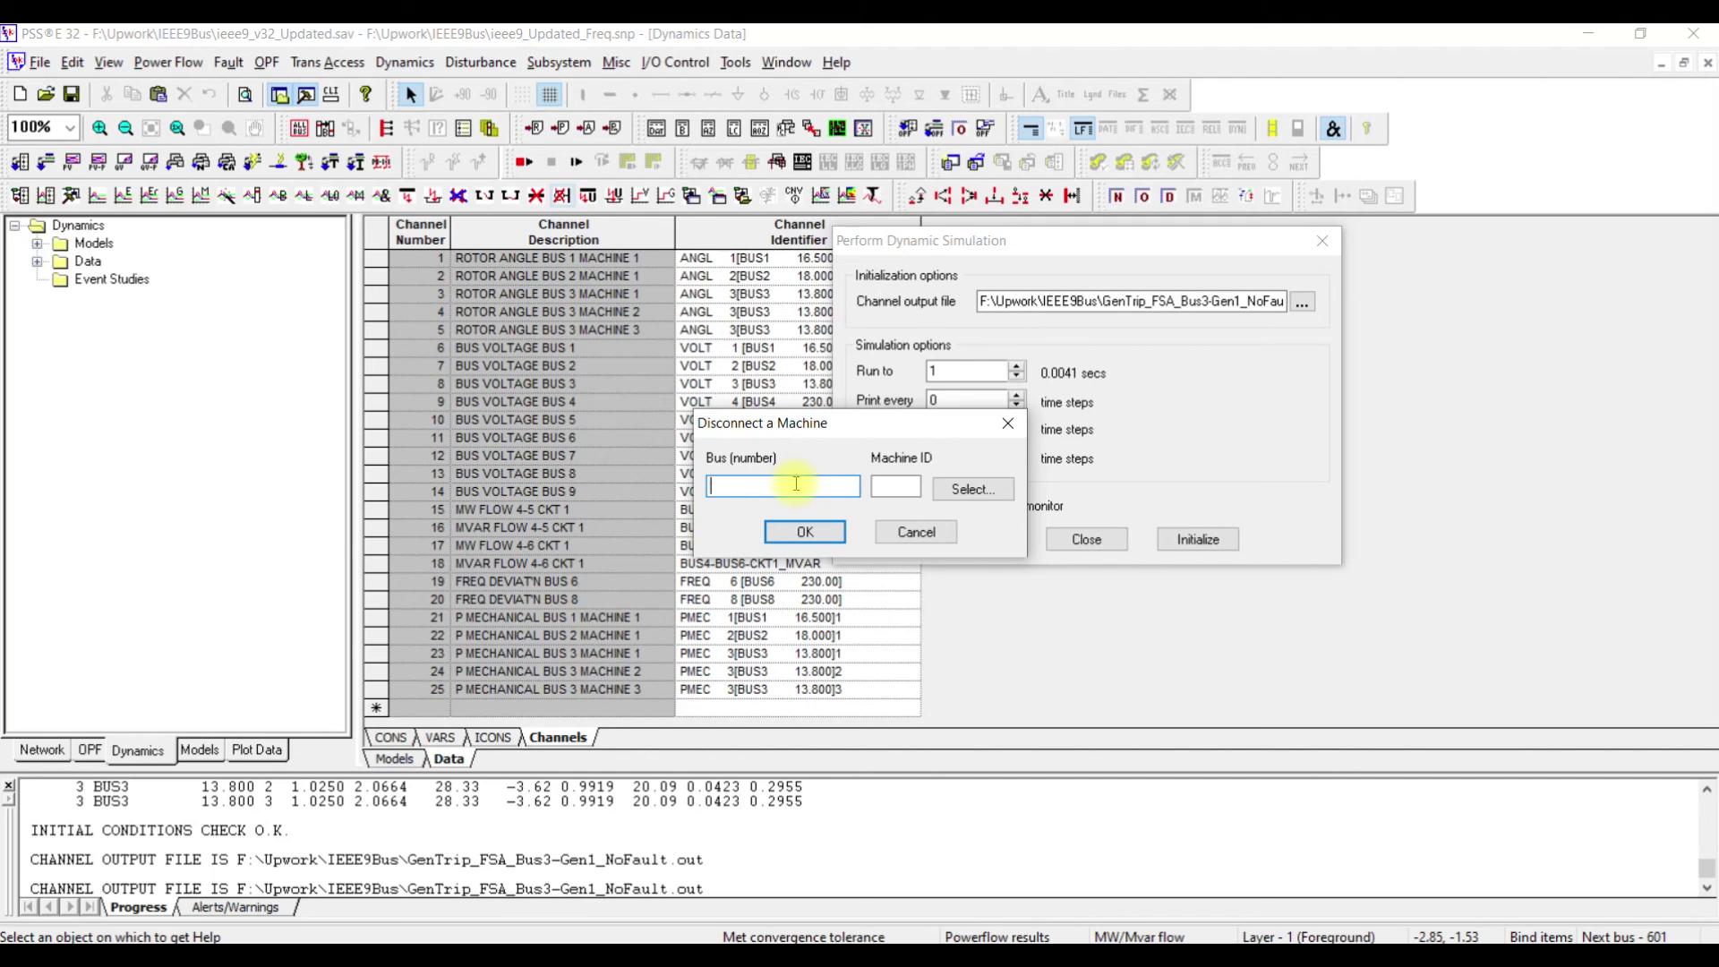
click(942, 491)
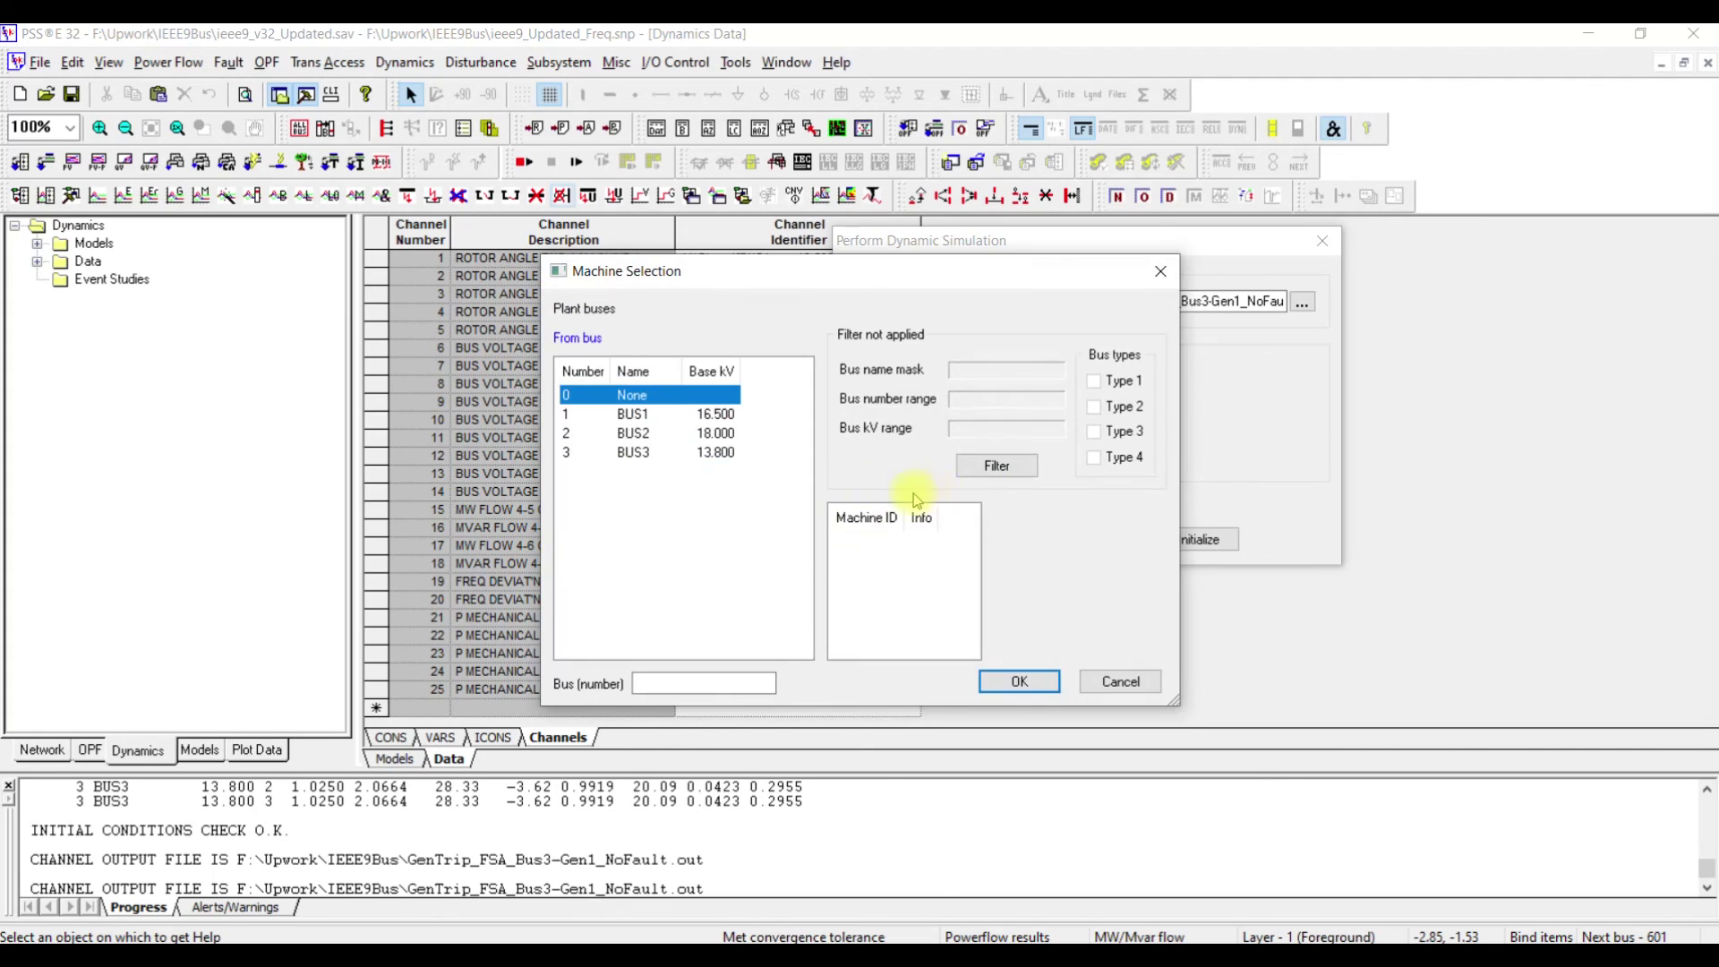
double_click(605, 459)
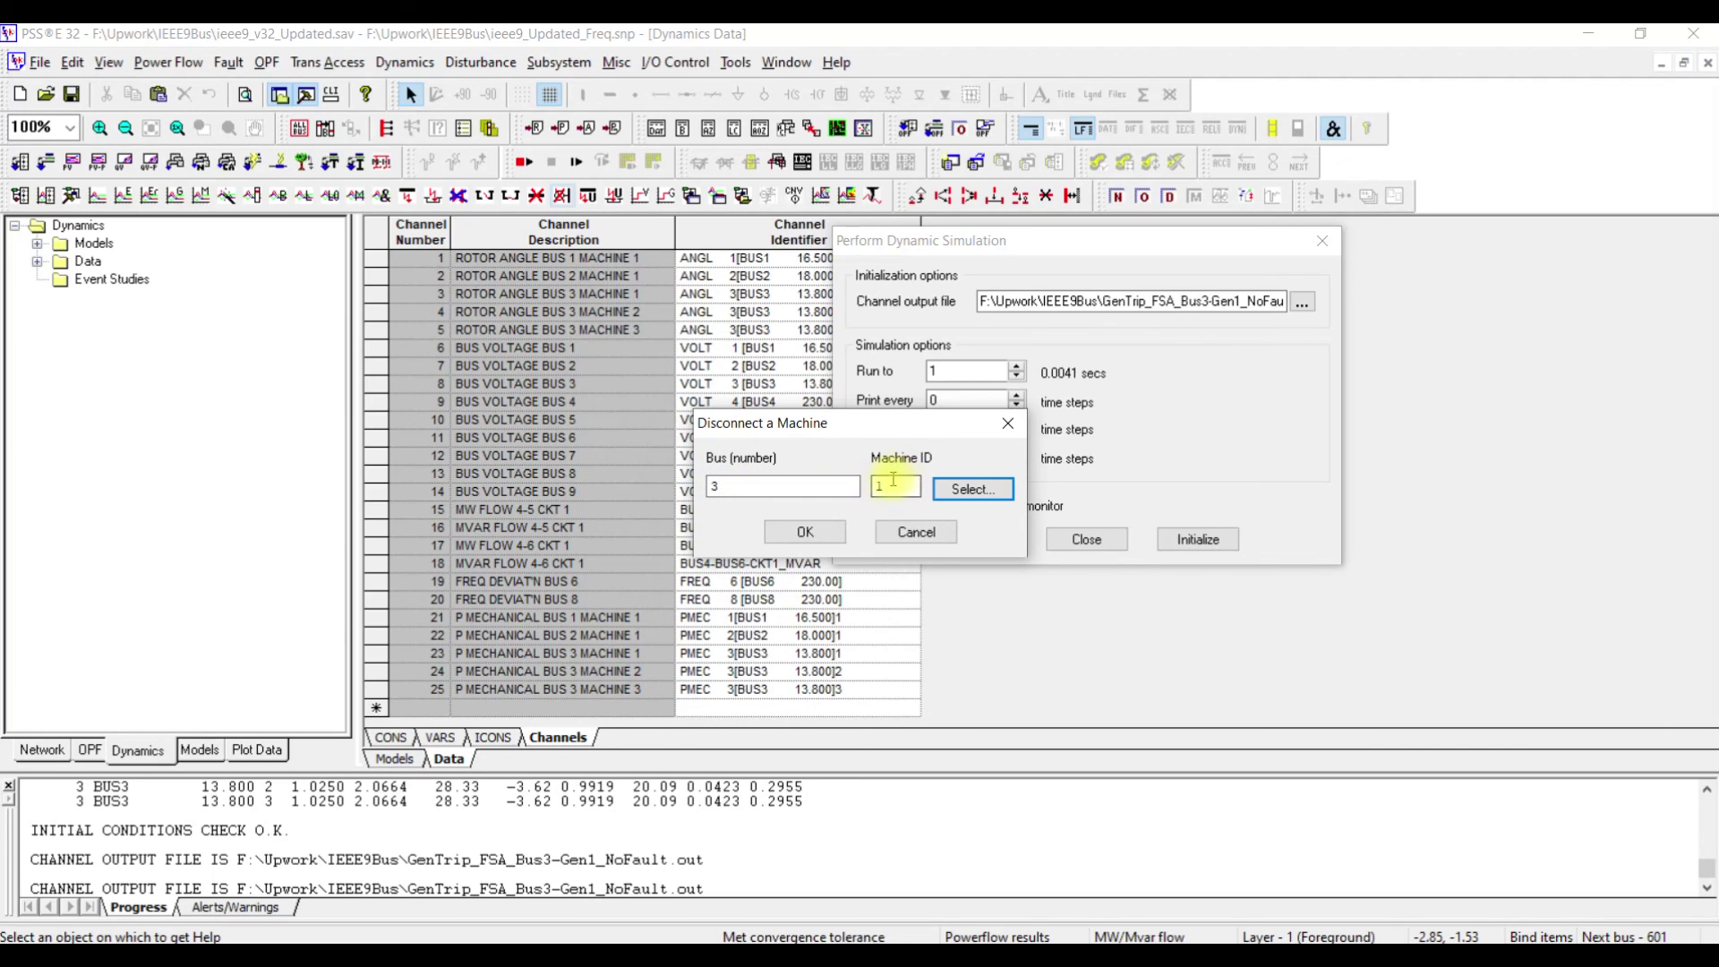
click(804, 533)
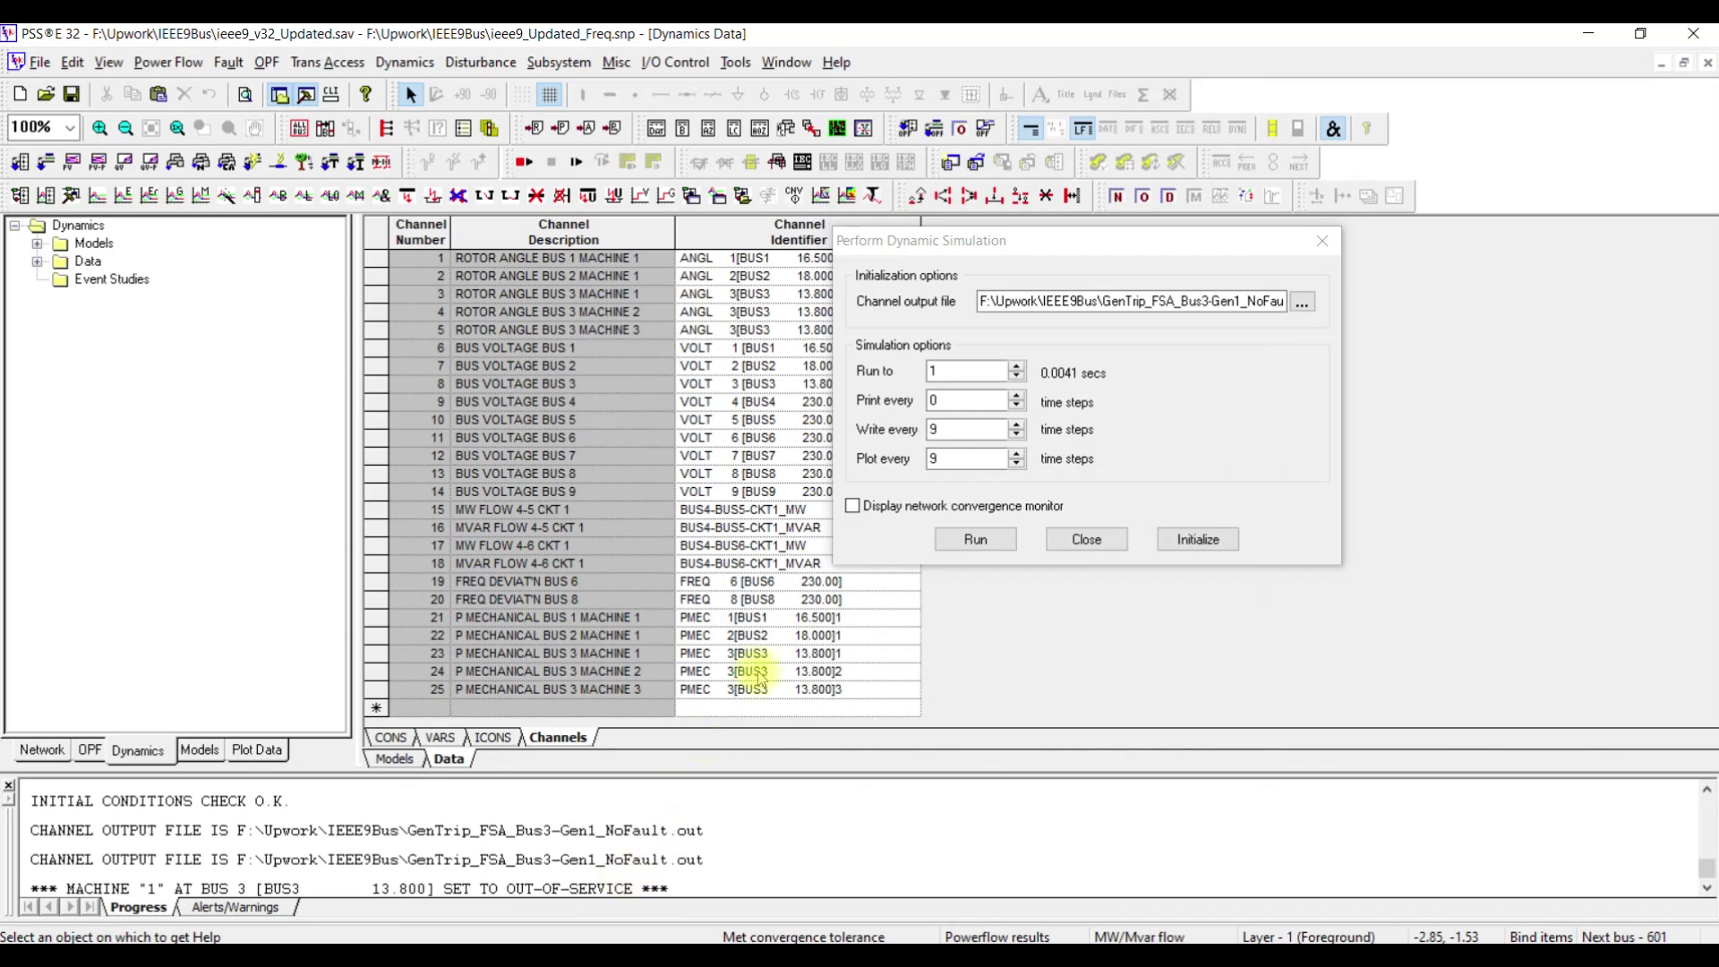
- Extend the simulation's run-to time to 20 seconds and run it
double_click(947, 372)
click(947, 372)
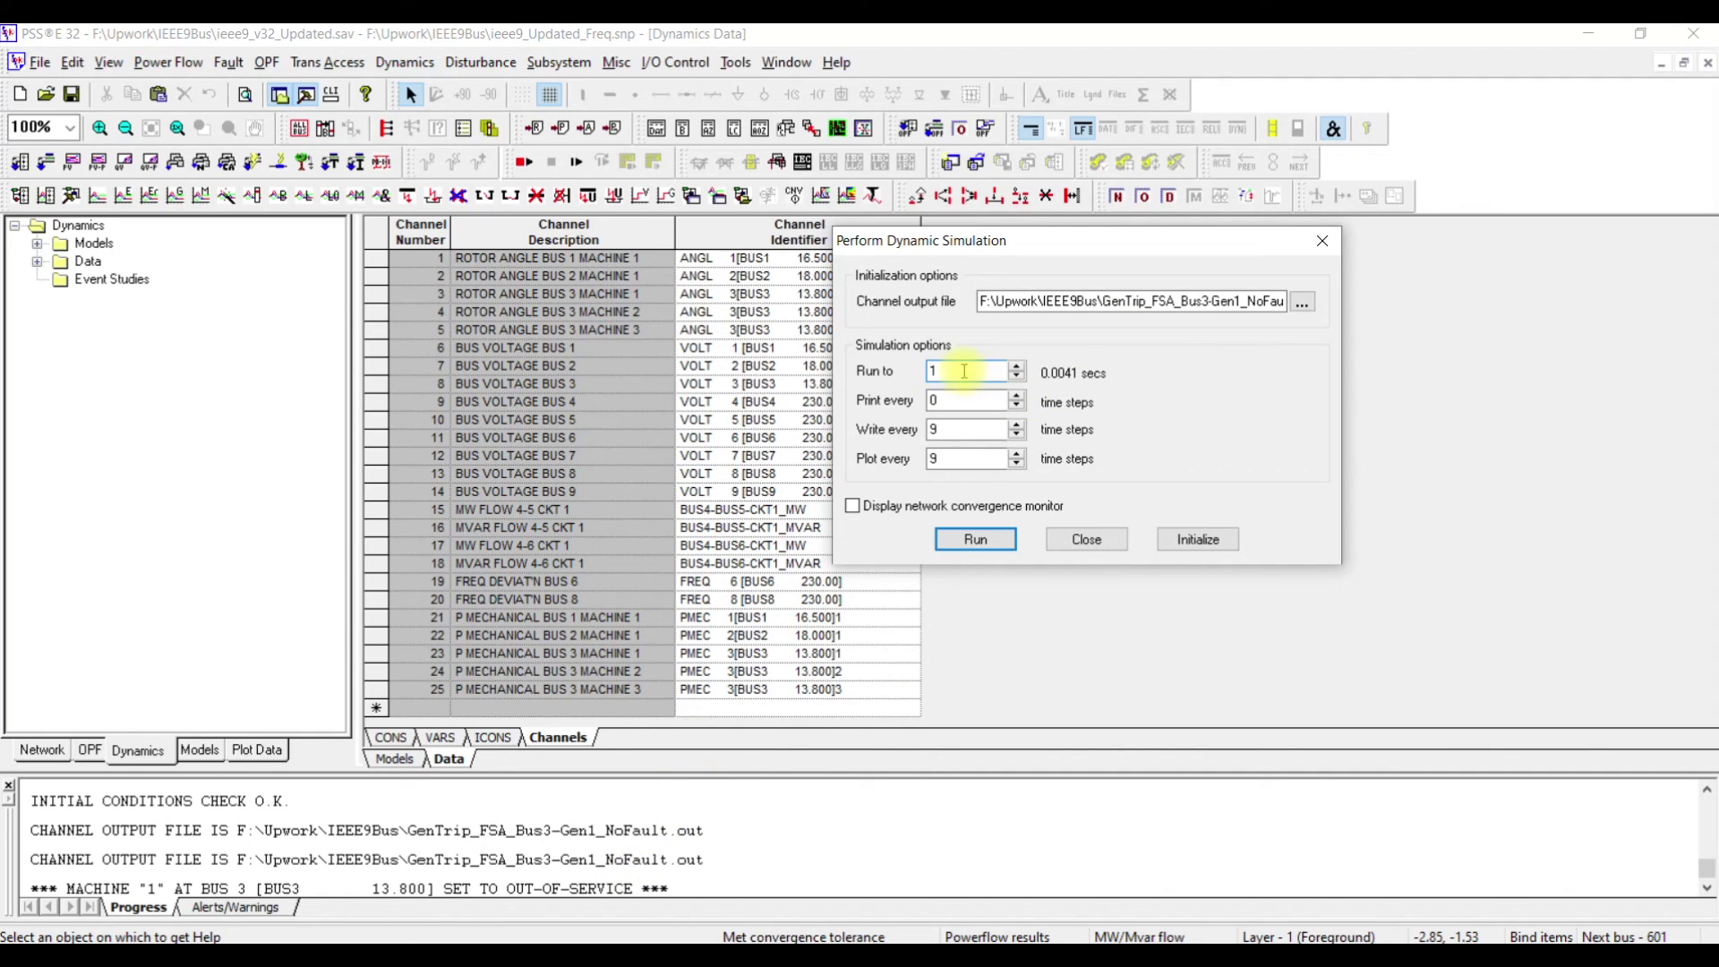
key(BackSpace)
text(20)
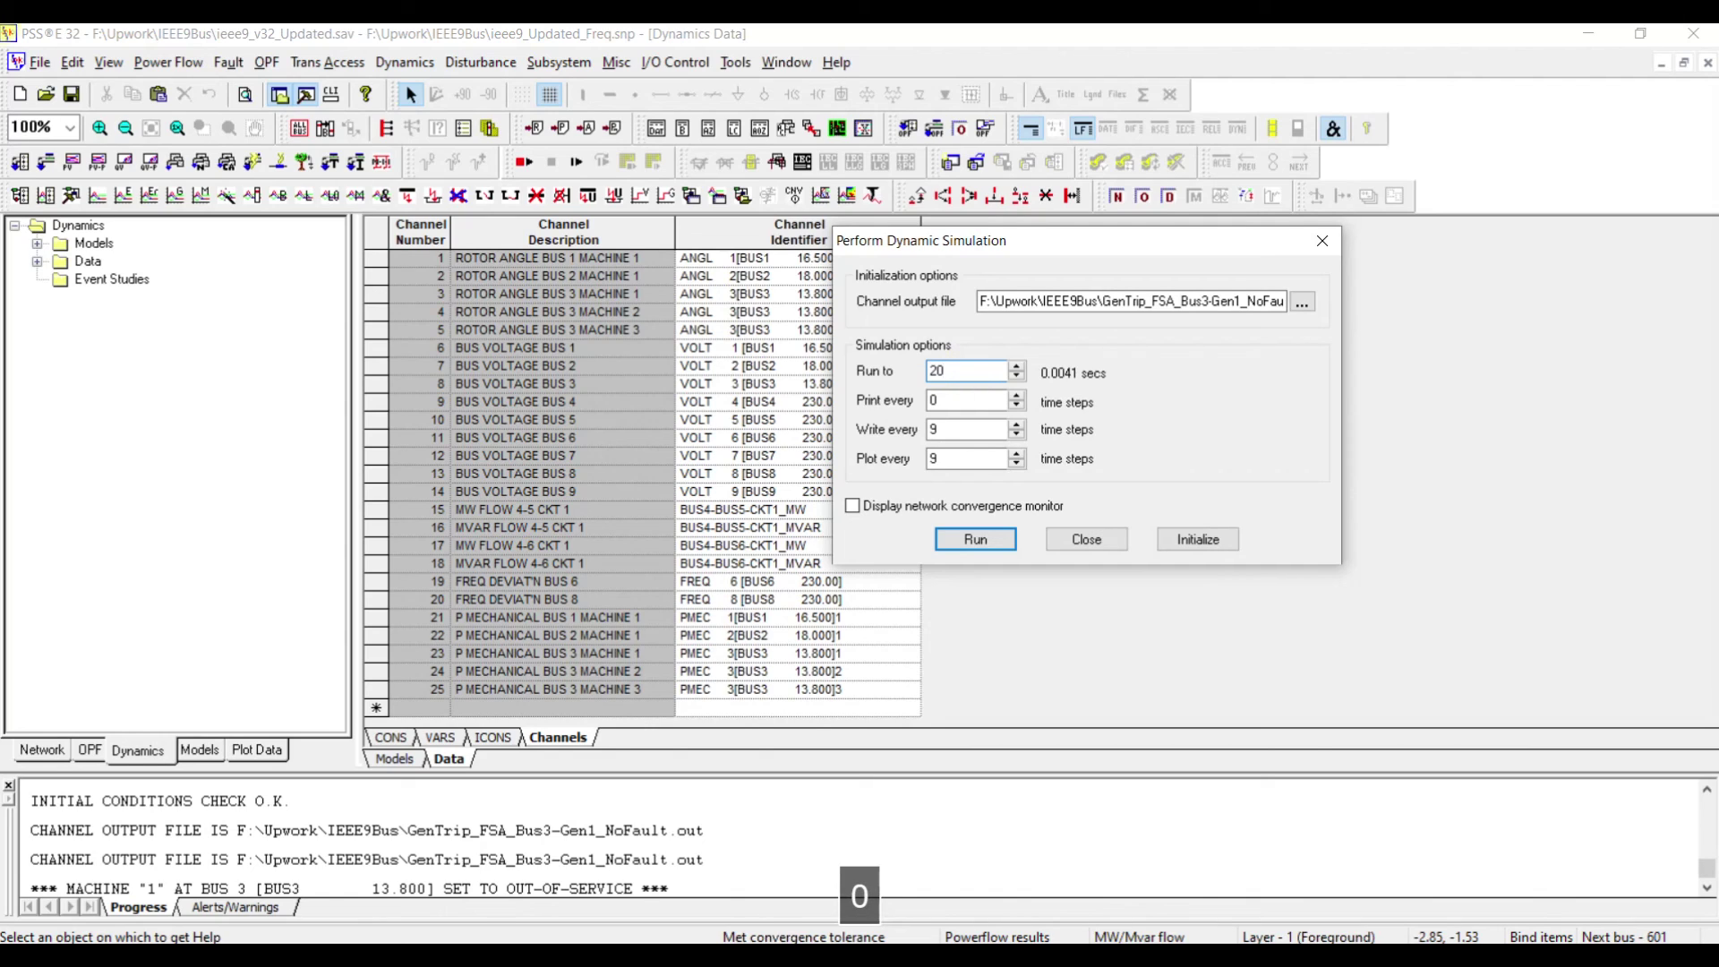
click(985, 541)
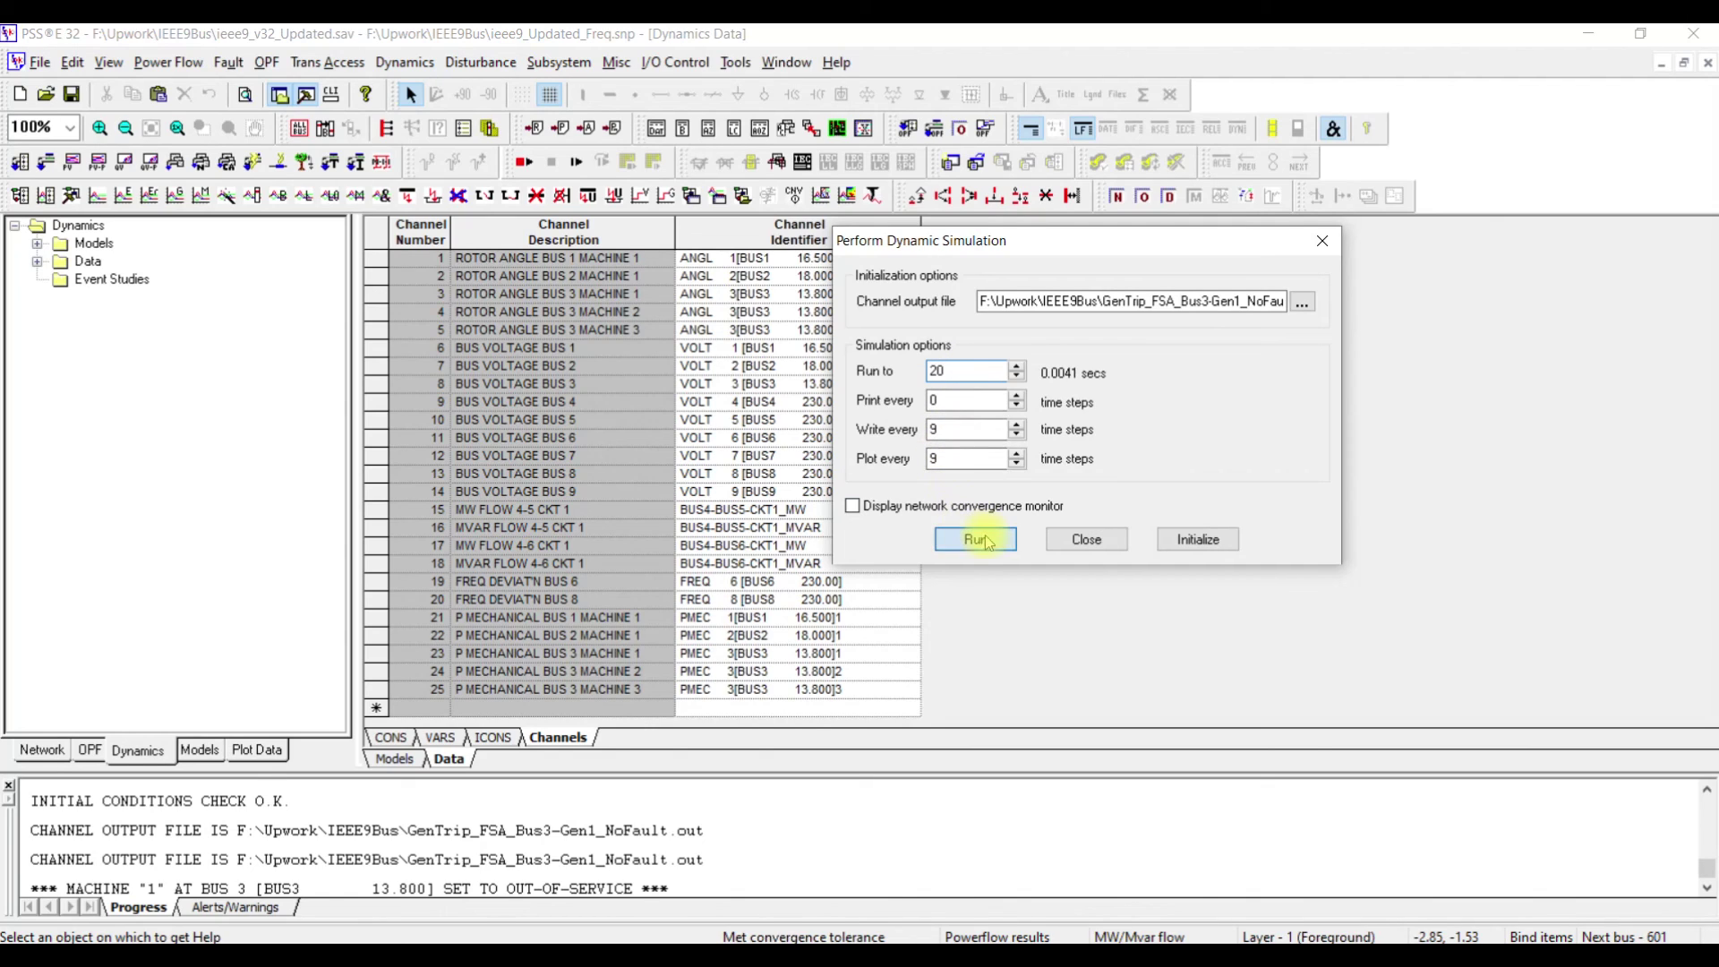